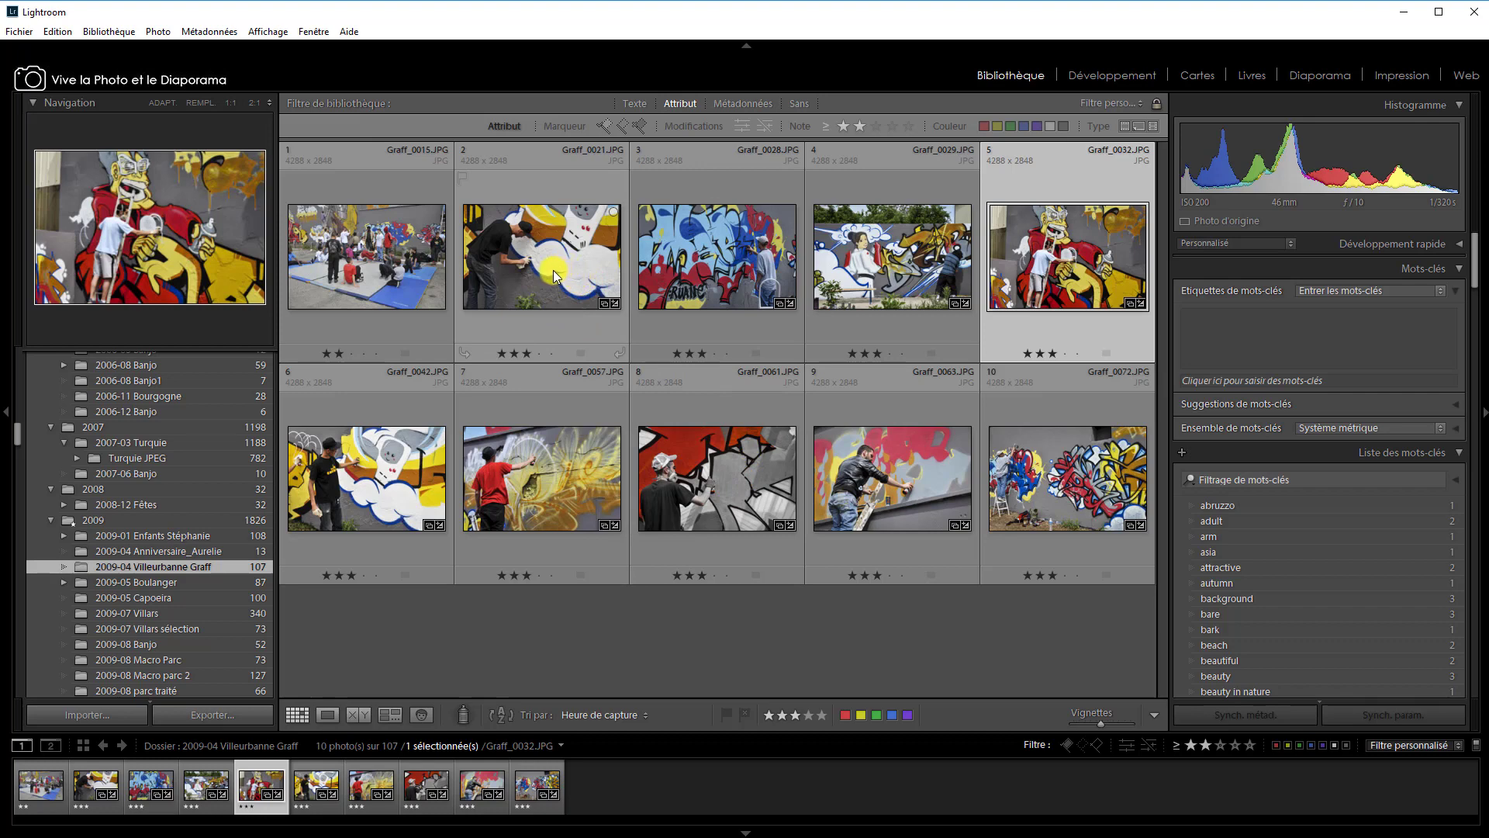
click(551, 269)
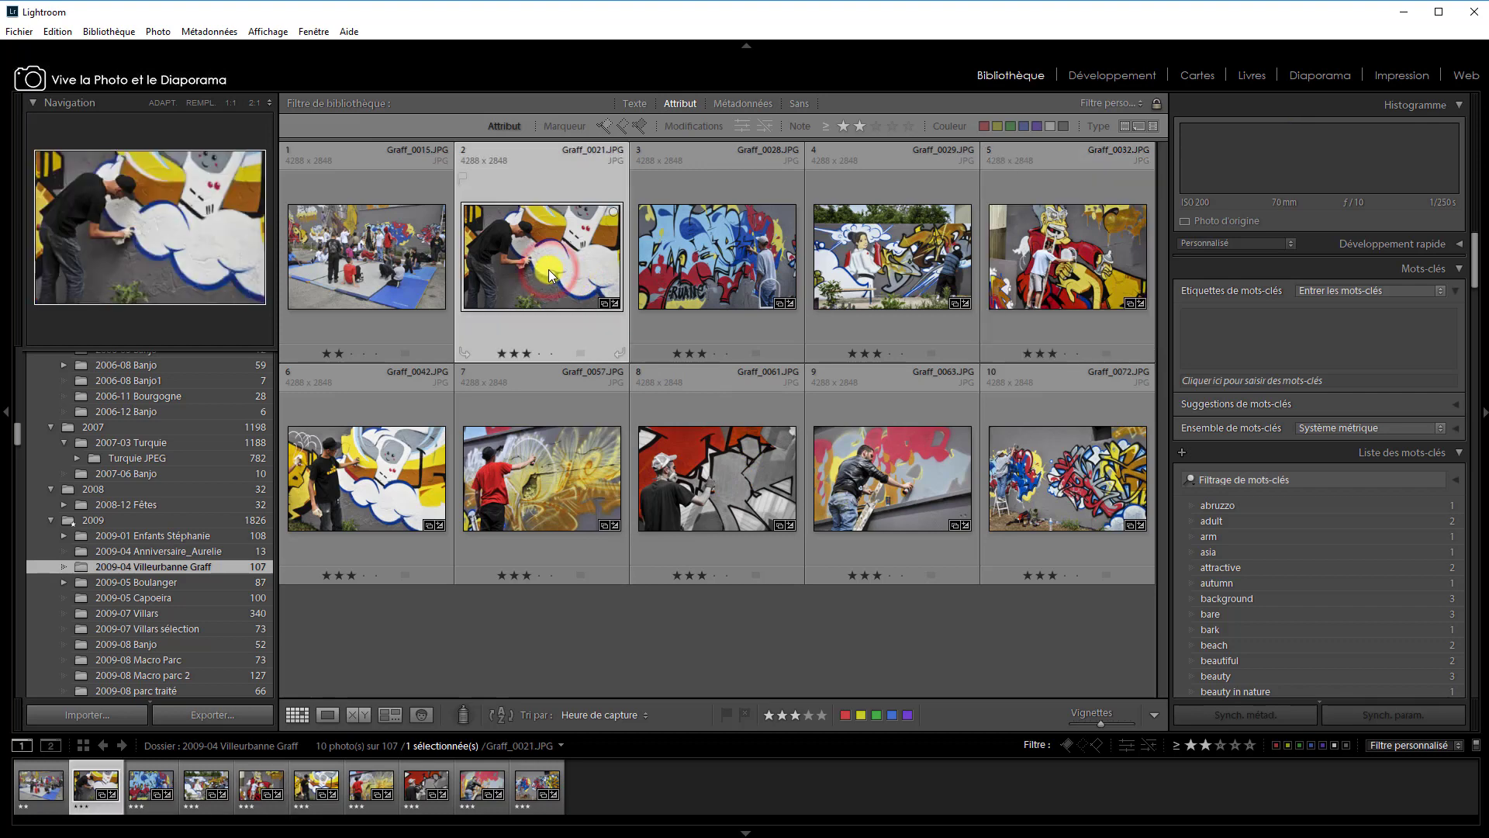
ctrl+click(1043, 294)
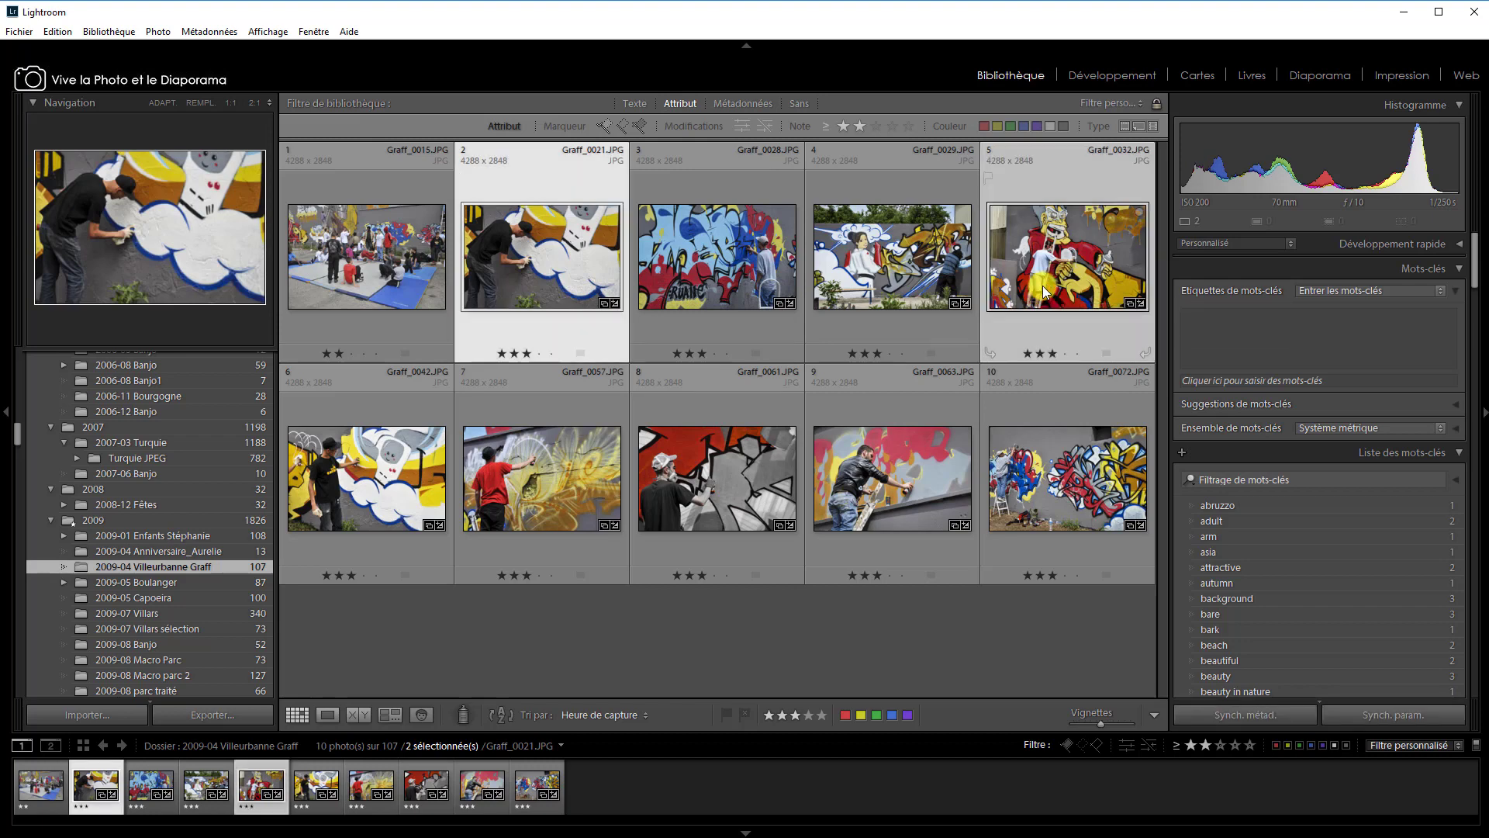
right_click(543, 259)
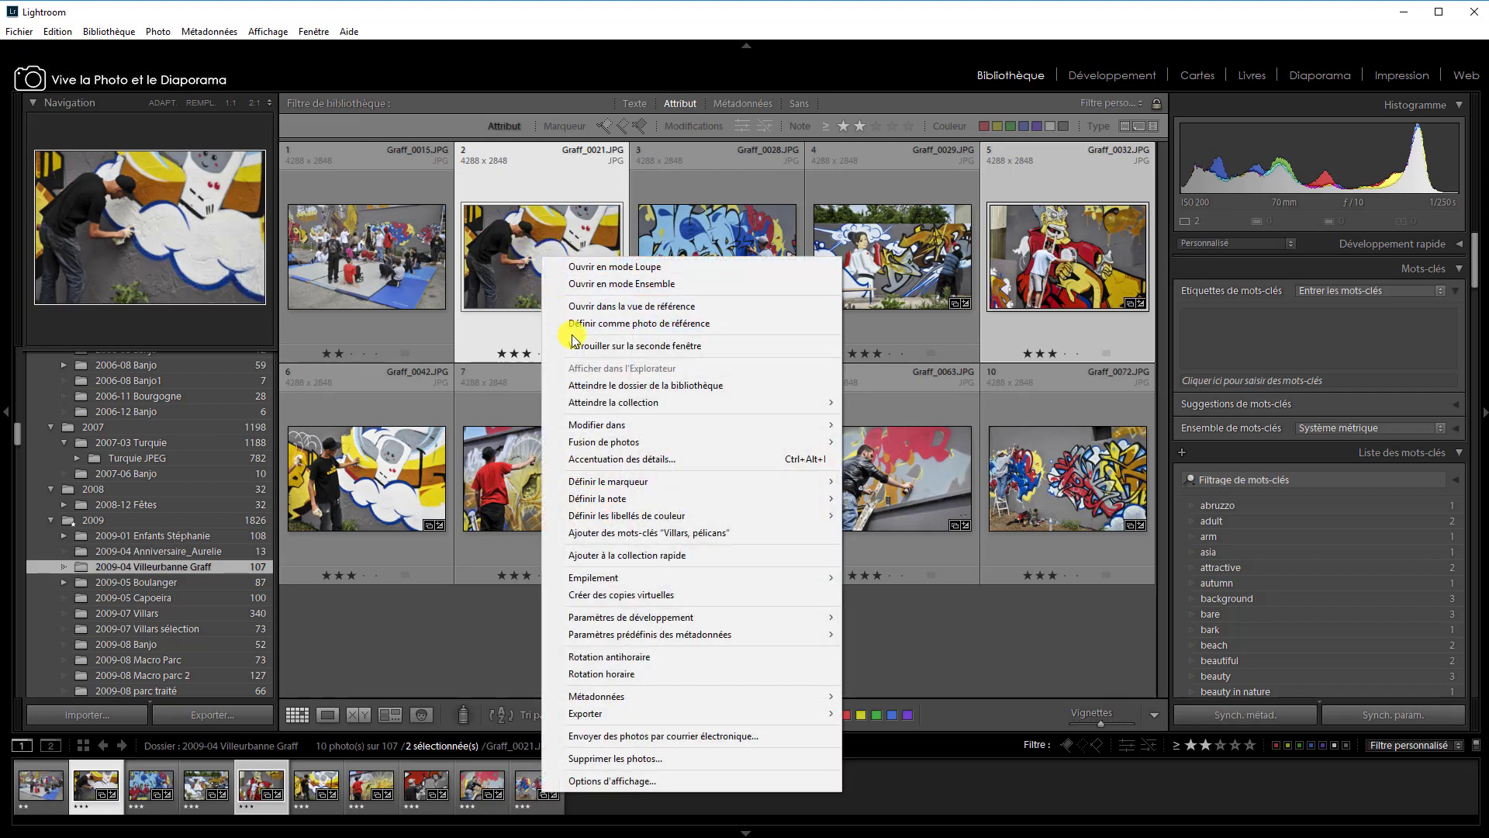
mouse_move(639, 721)
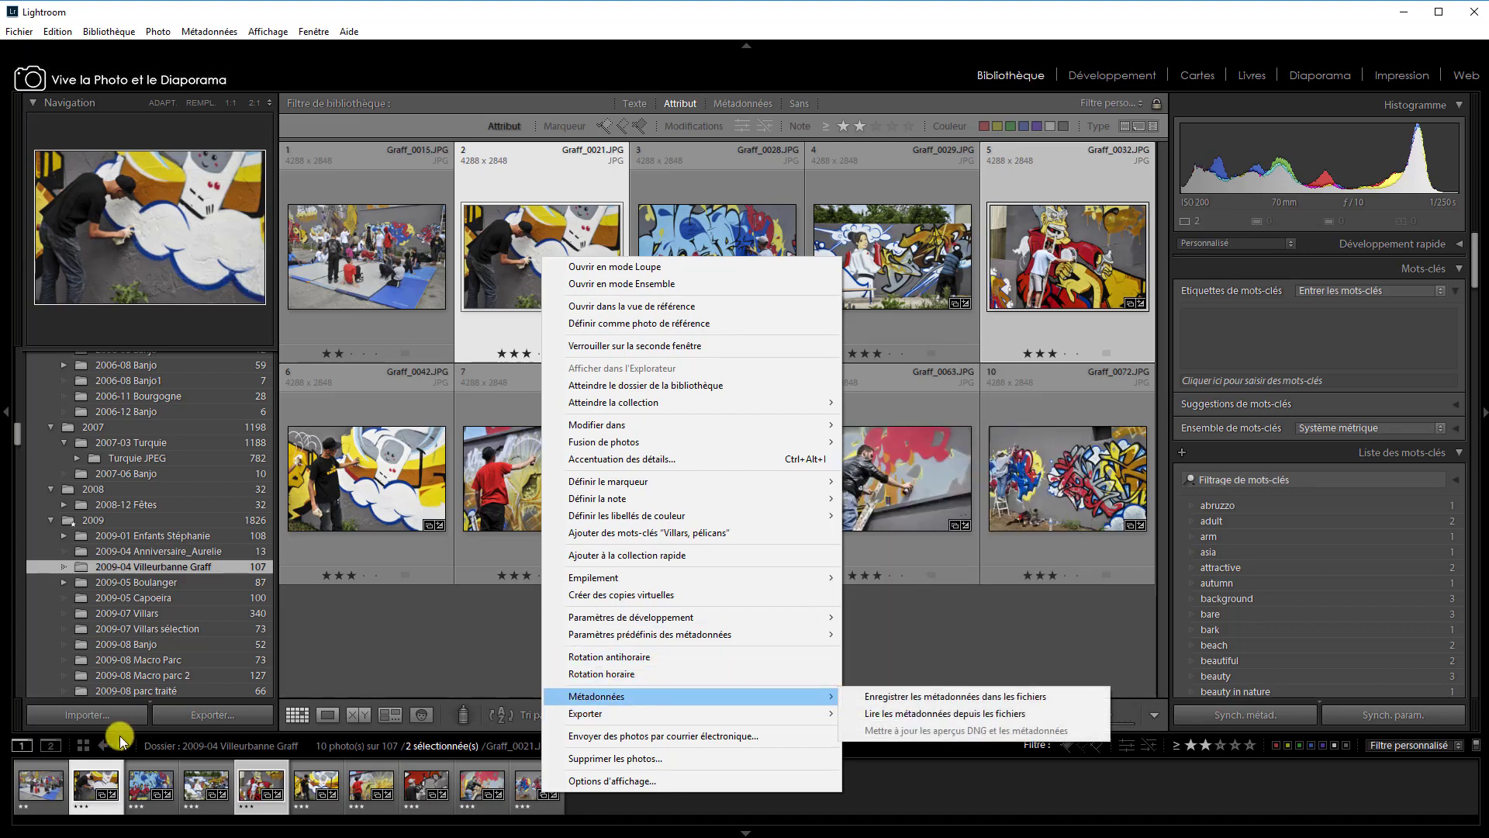
click(319, 669)
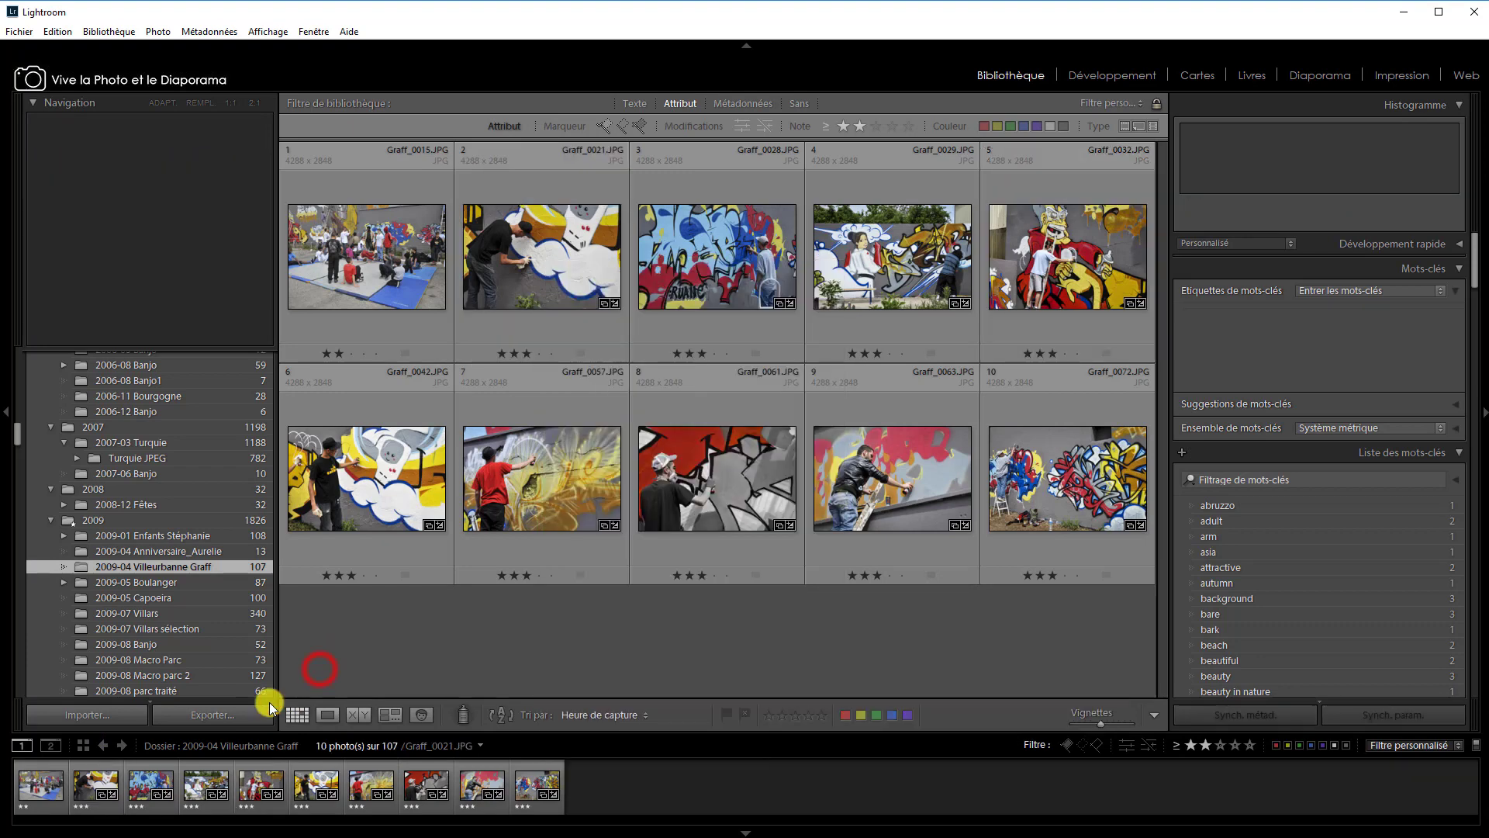
Step: Select the photos Graff_0021.JPG and Graff_0032.JPG together and open the export settings for them
click(574, 293)
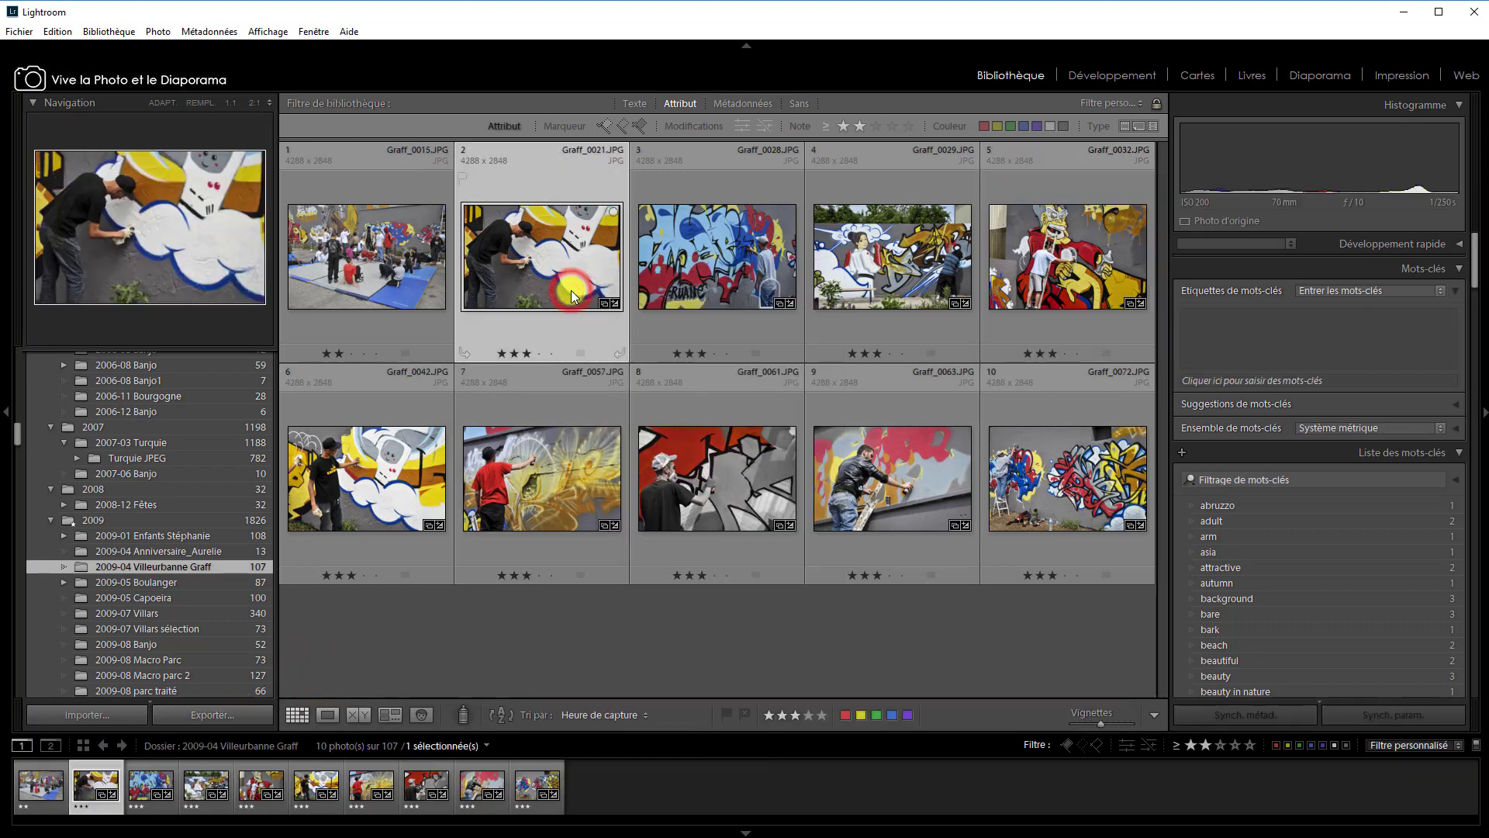
ctrl+click(1084, 272)
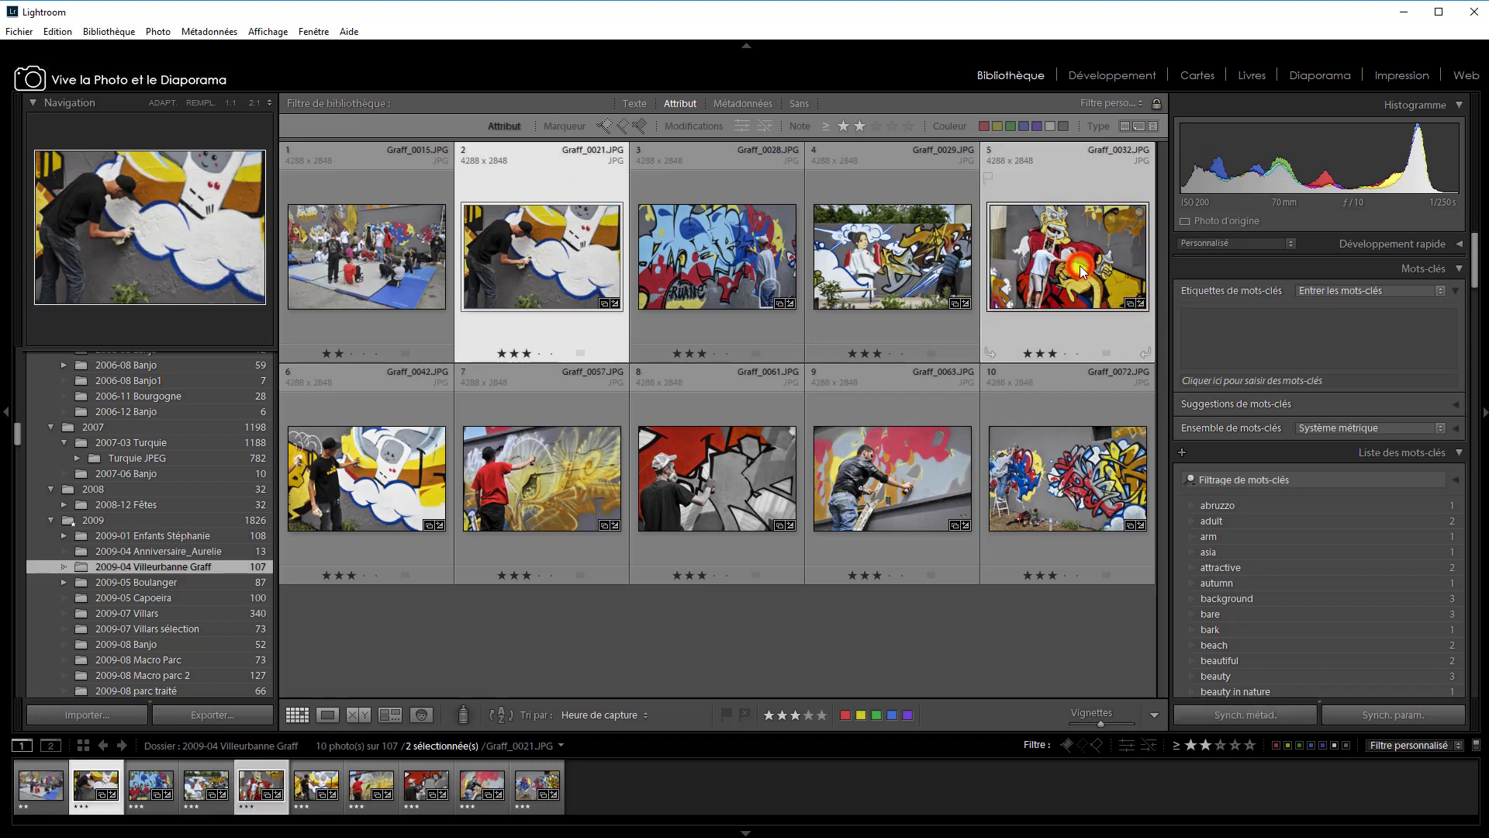
click(214, 715)
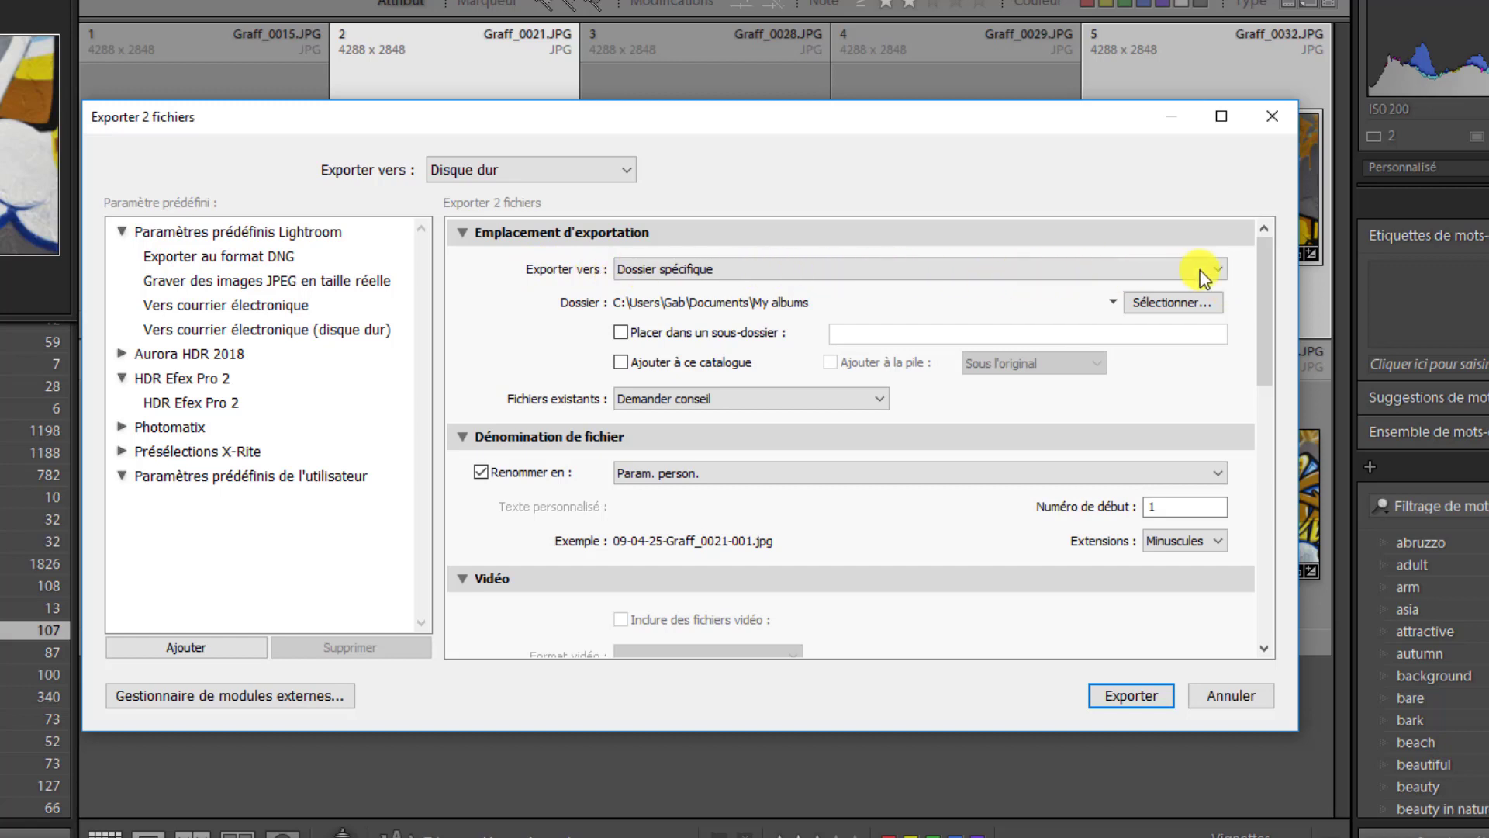
Step: Keep the export location as Dossier spécifique and choose the Mes Exportations LR folder inside Documents as the destination
click(1221, 271)
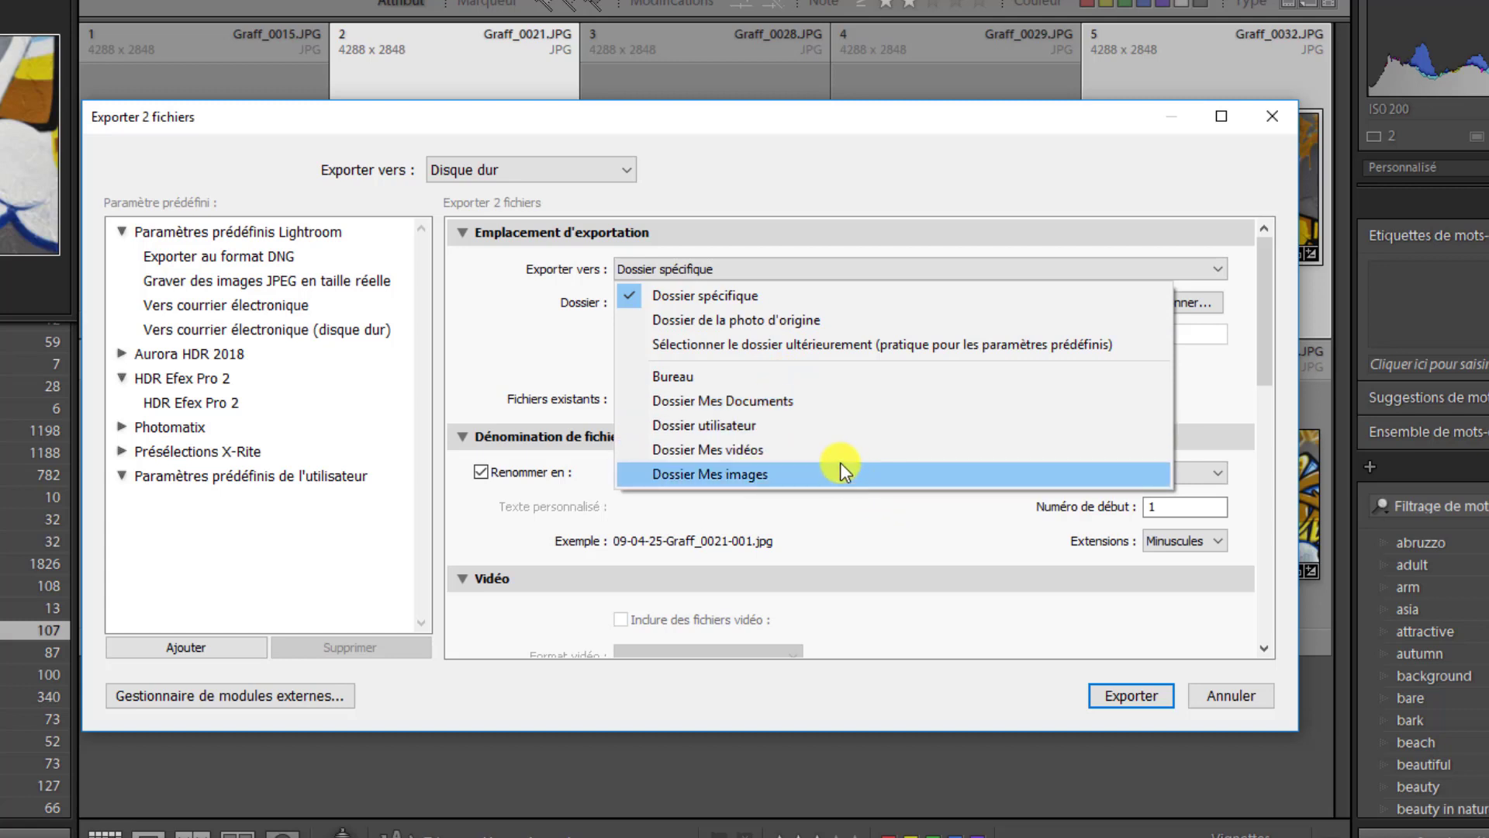
click(734, 295)
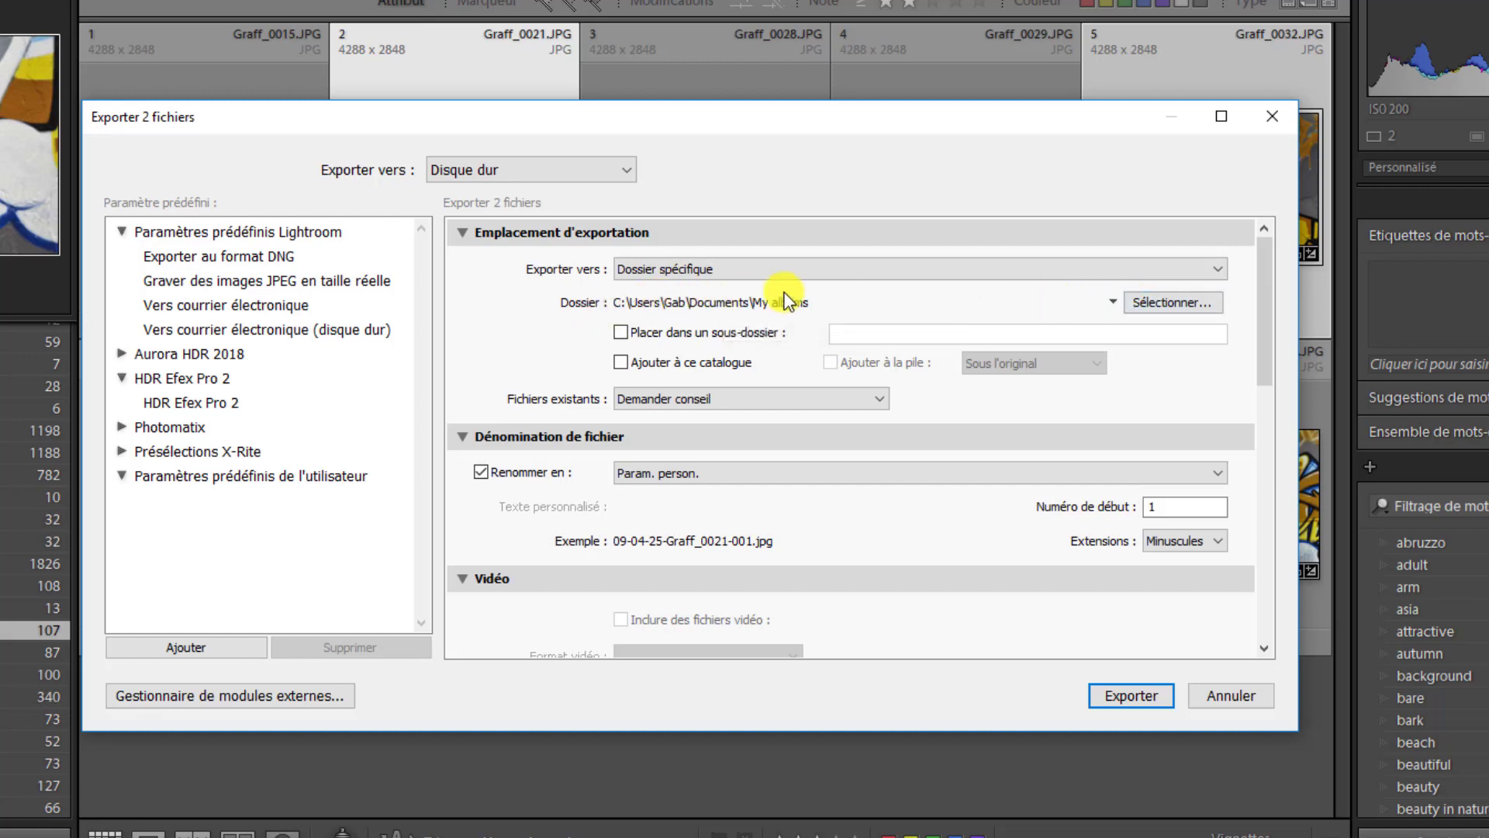
click(1162, 302)
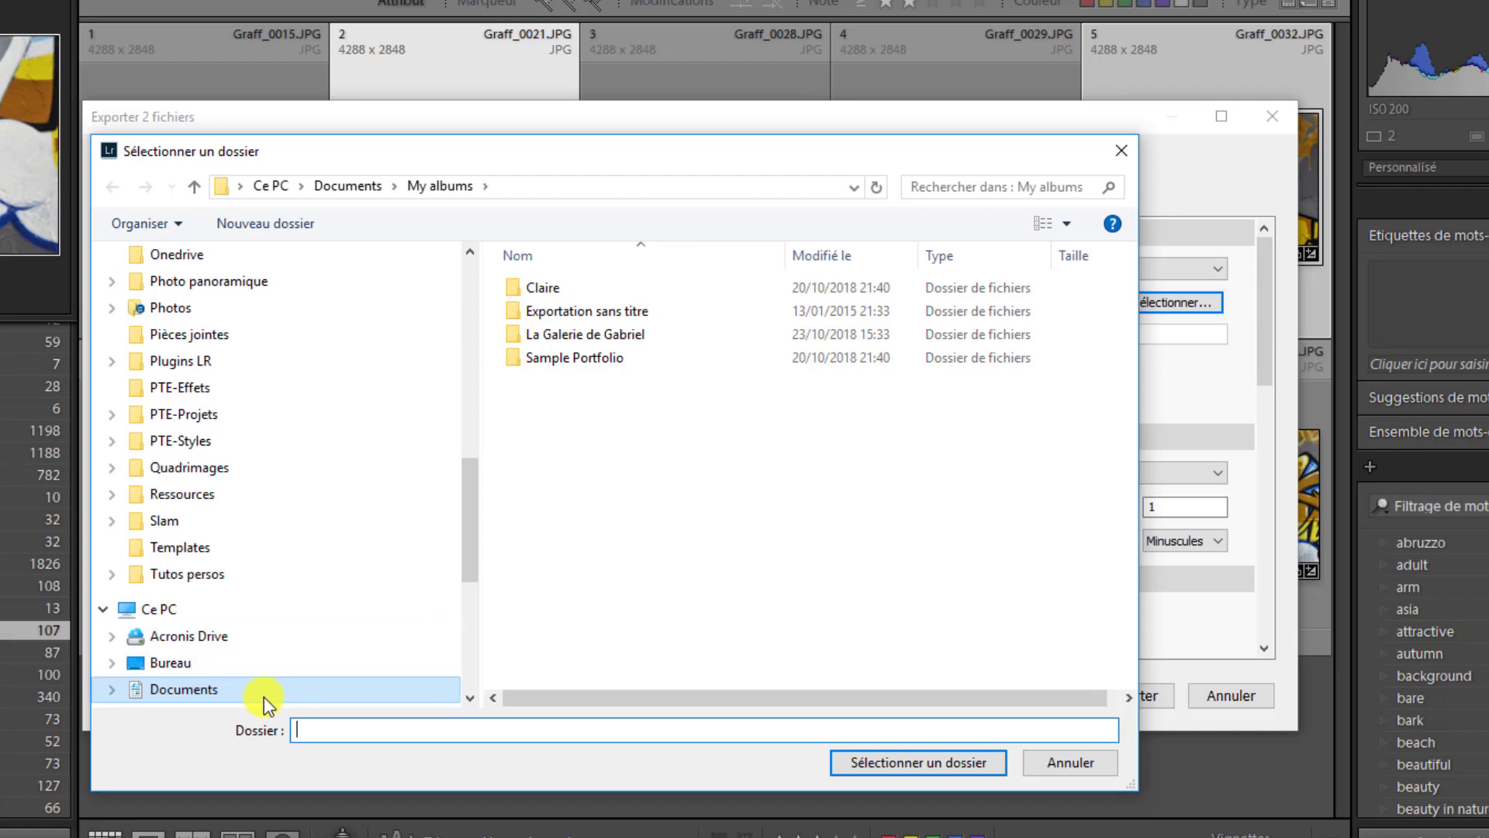
click(264, 693)
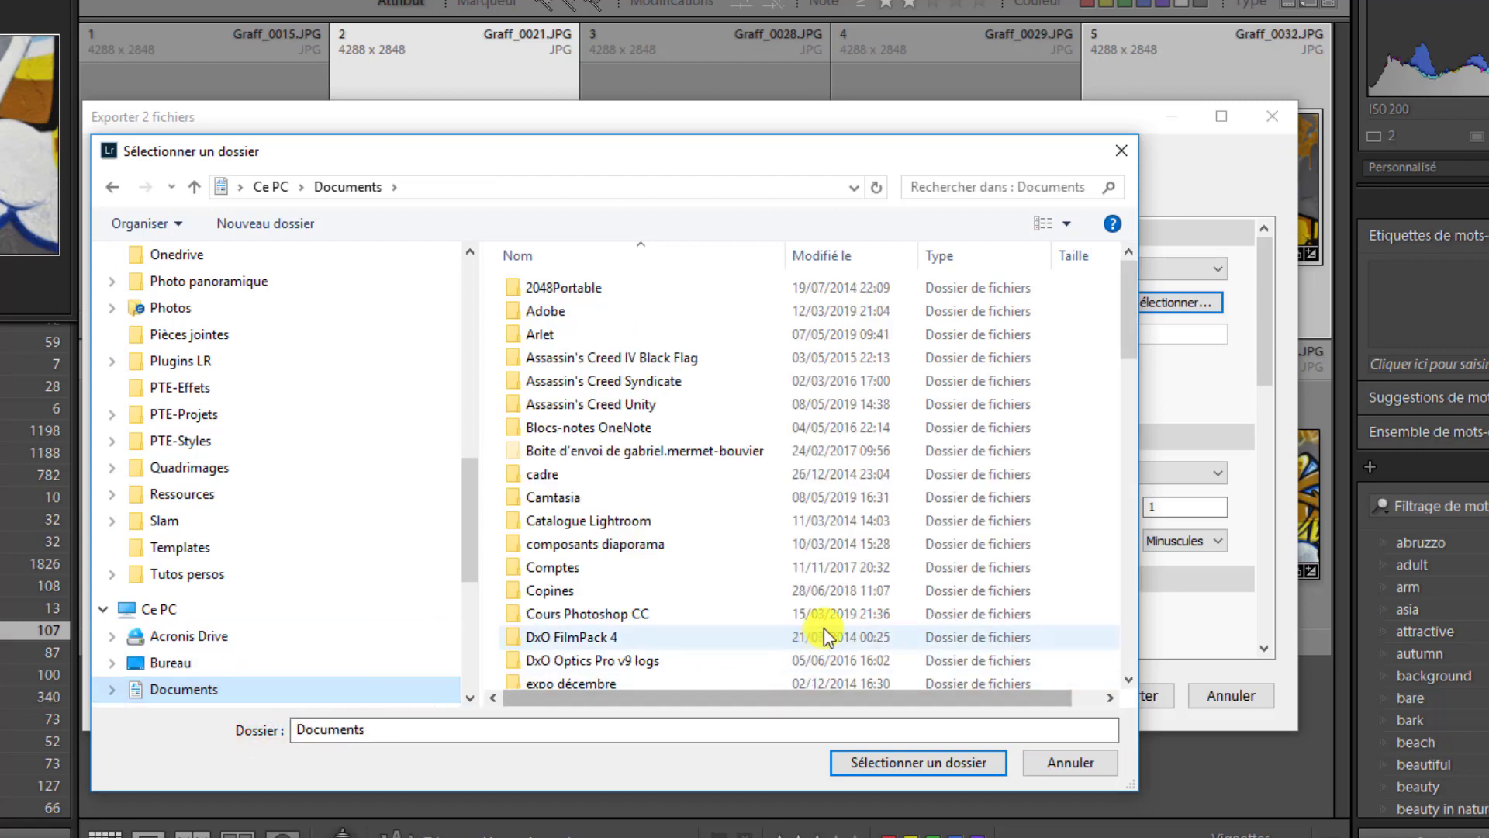
scroll(650, 579, down, 8)
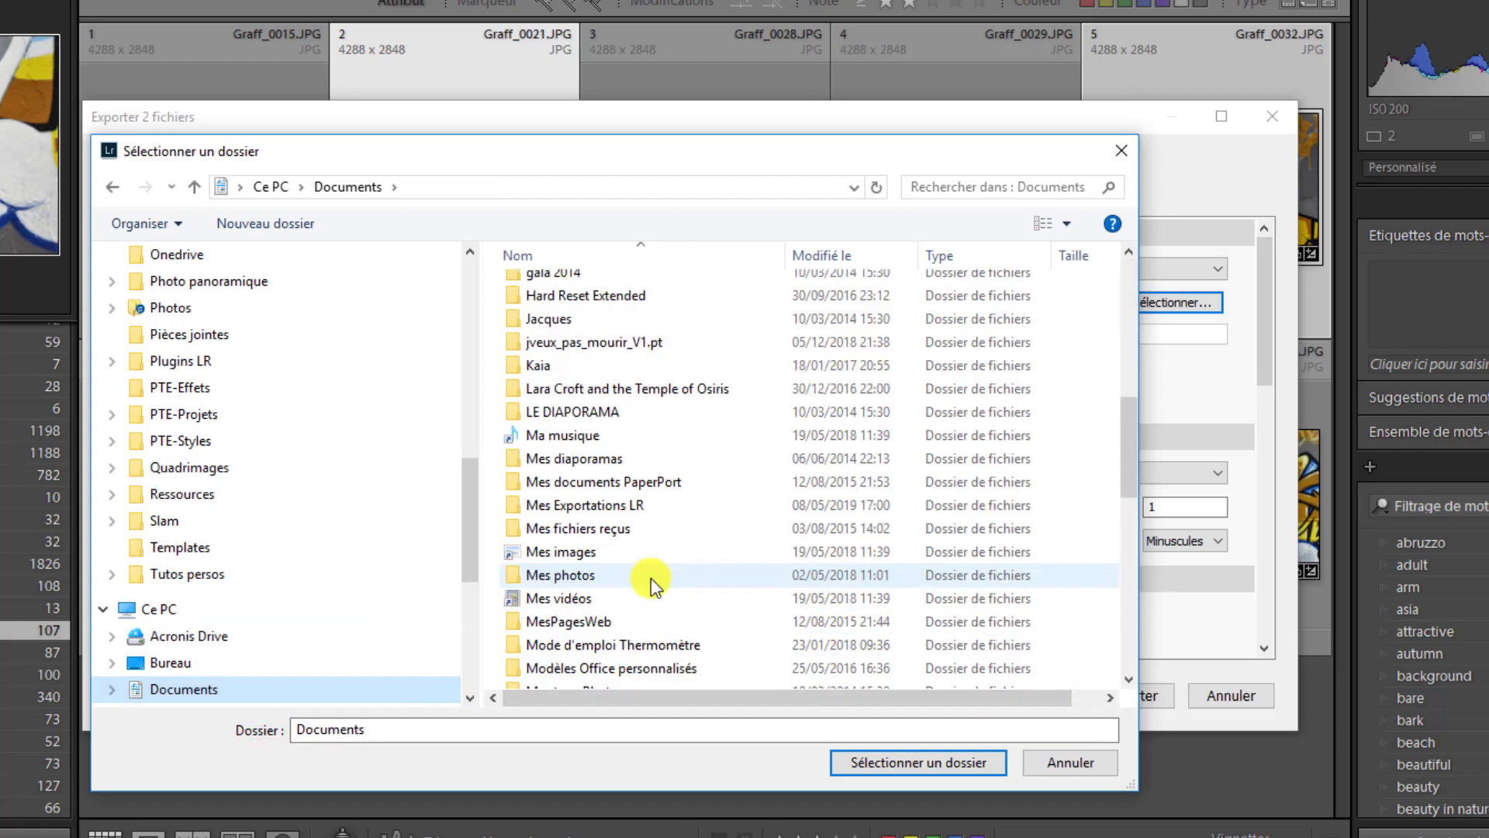
click(599, 504)
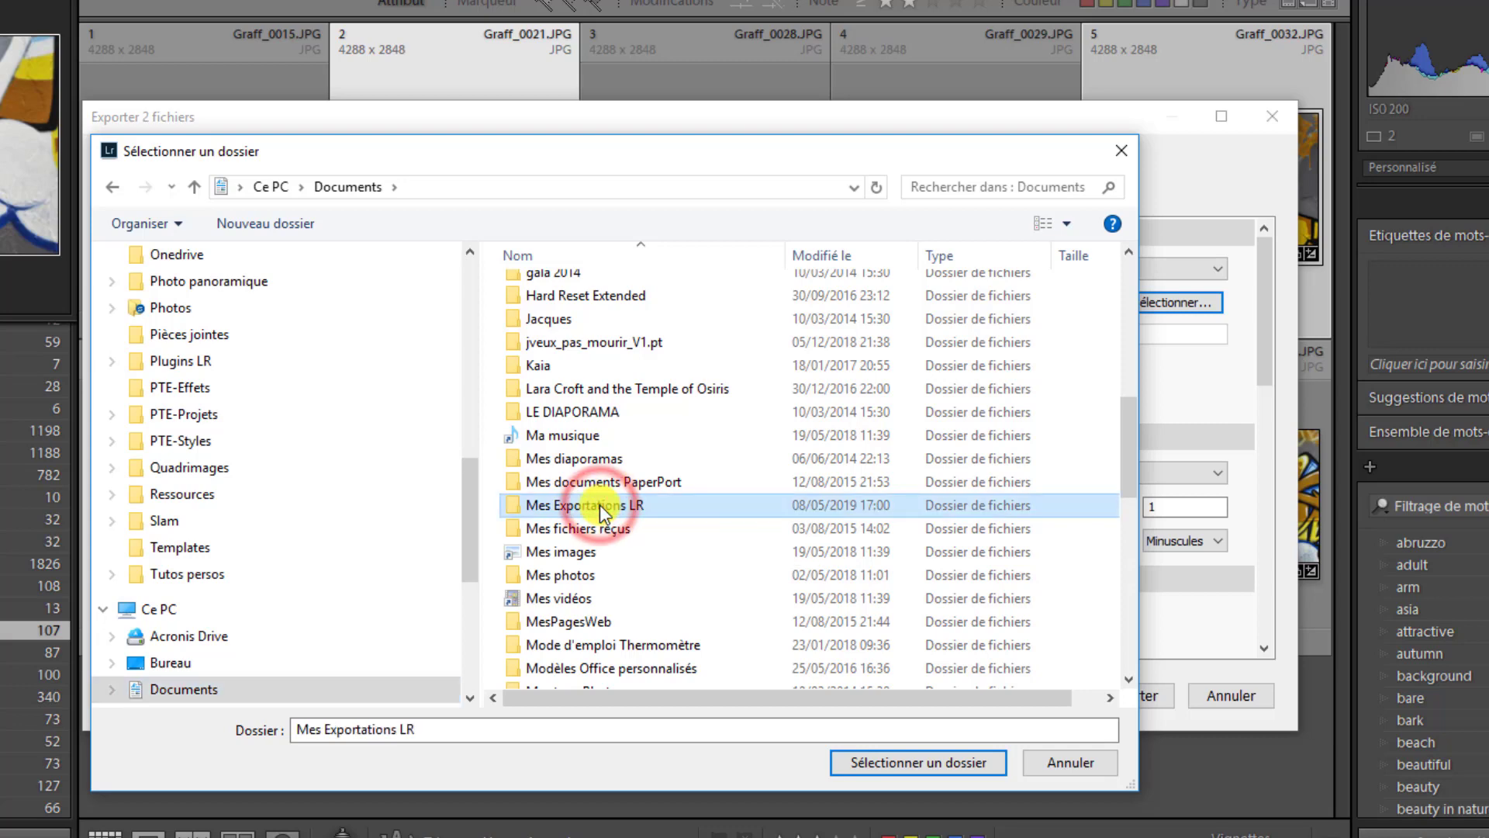
click(957, 766)
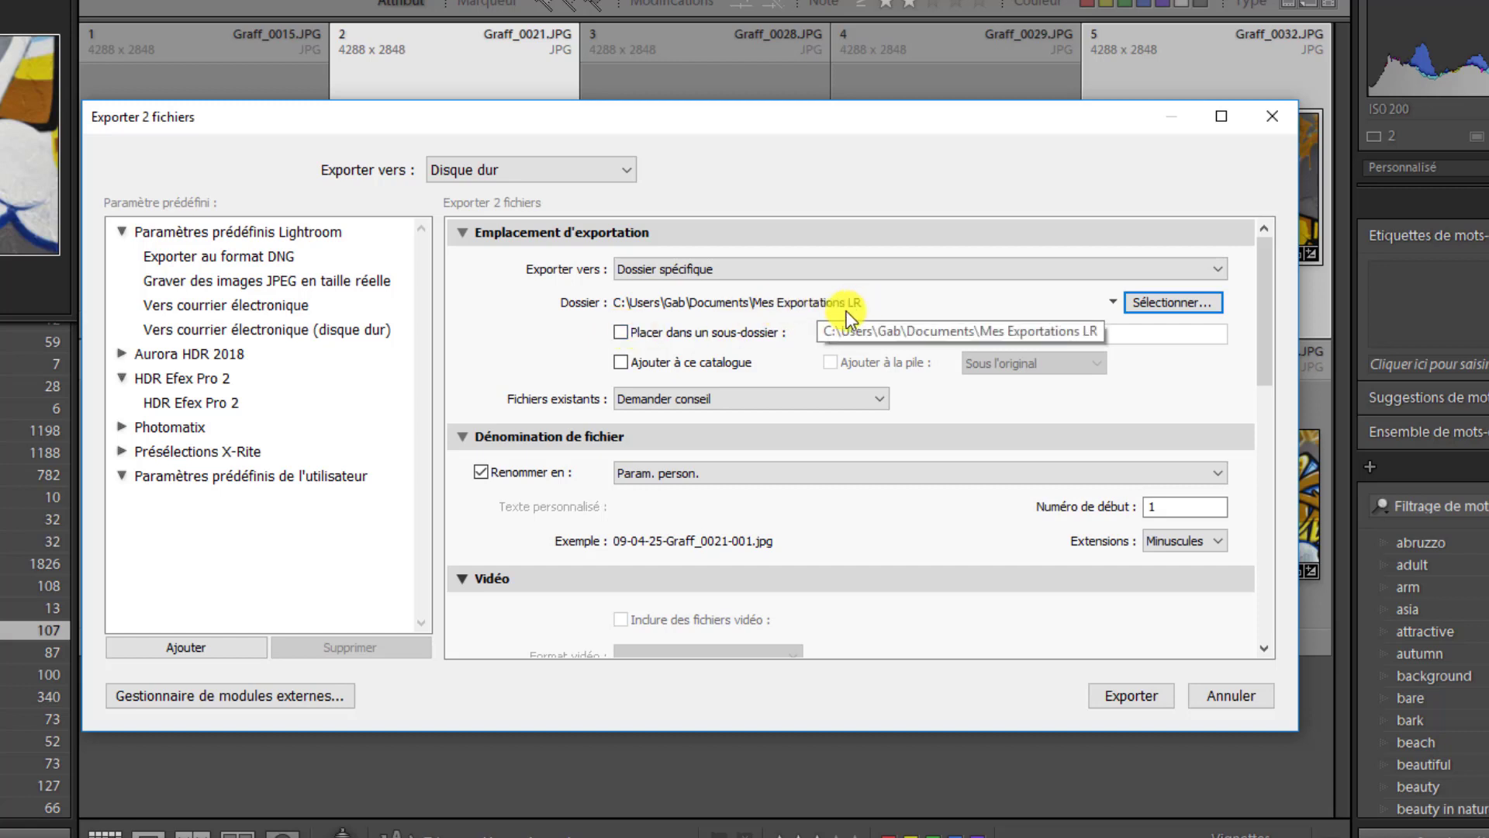
Step: Place the exports in a subfolder named Galerie and keep Demander conseil as the handling for existing files
click(621, 331)
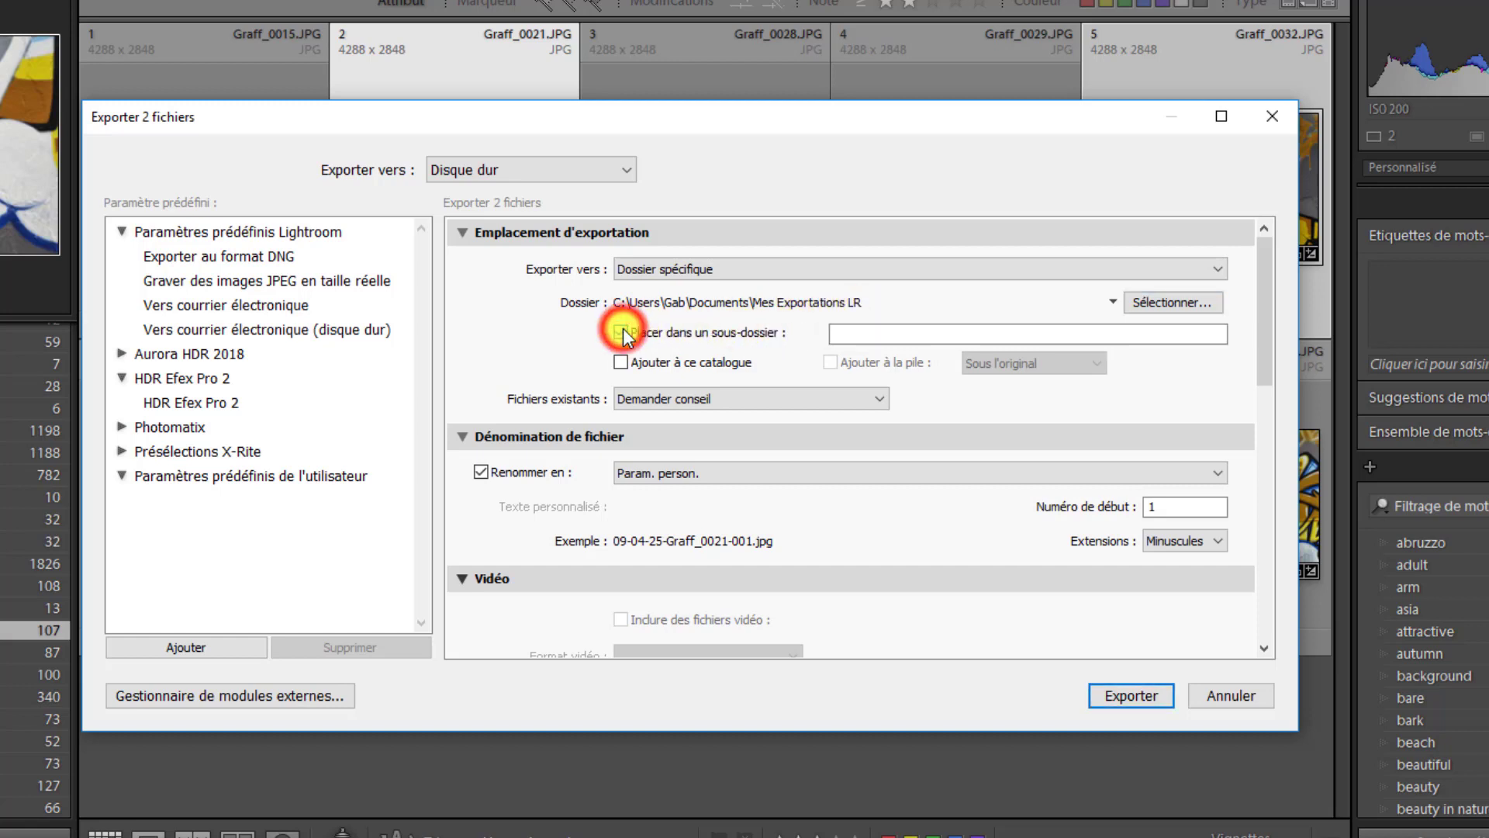
click(899, 335)
click(899, 335)
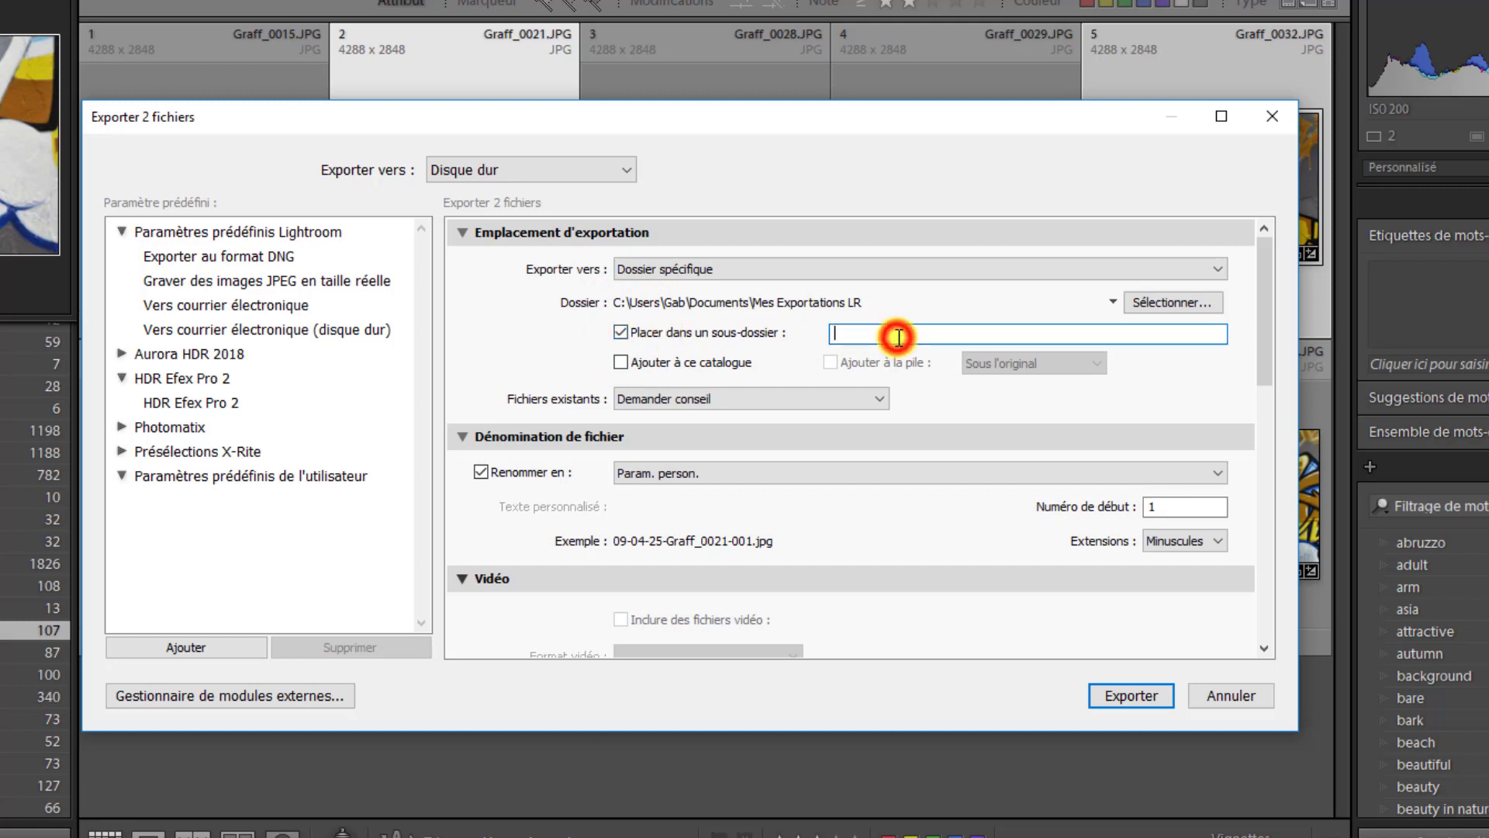
text(galerie)
drag(898, 335, 813, 336)
text(Galerie)
click(881, 399)
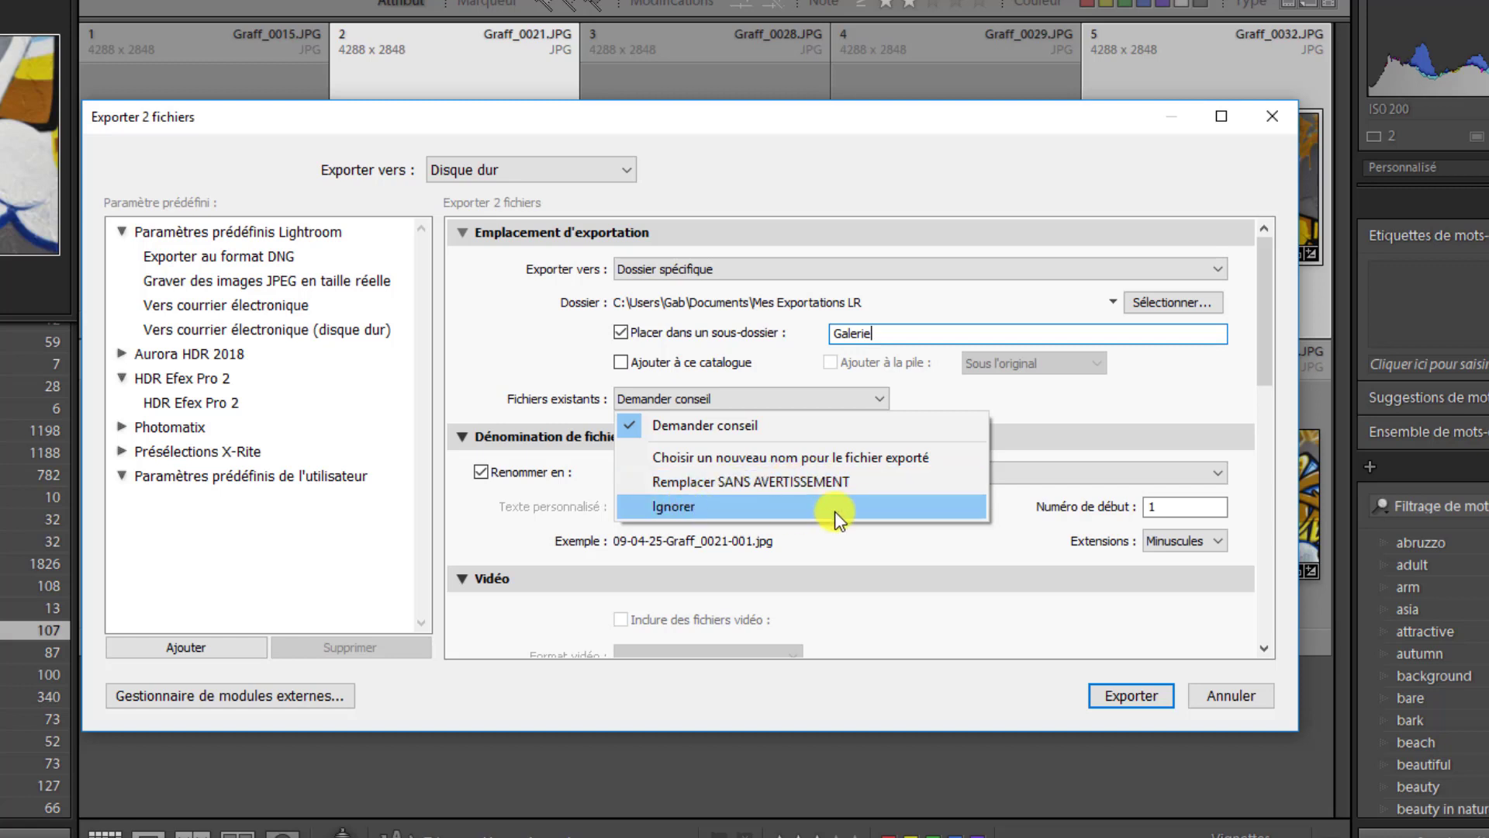
click(715, 425)
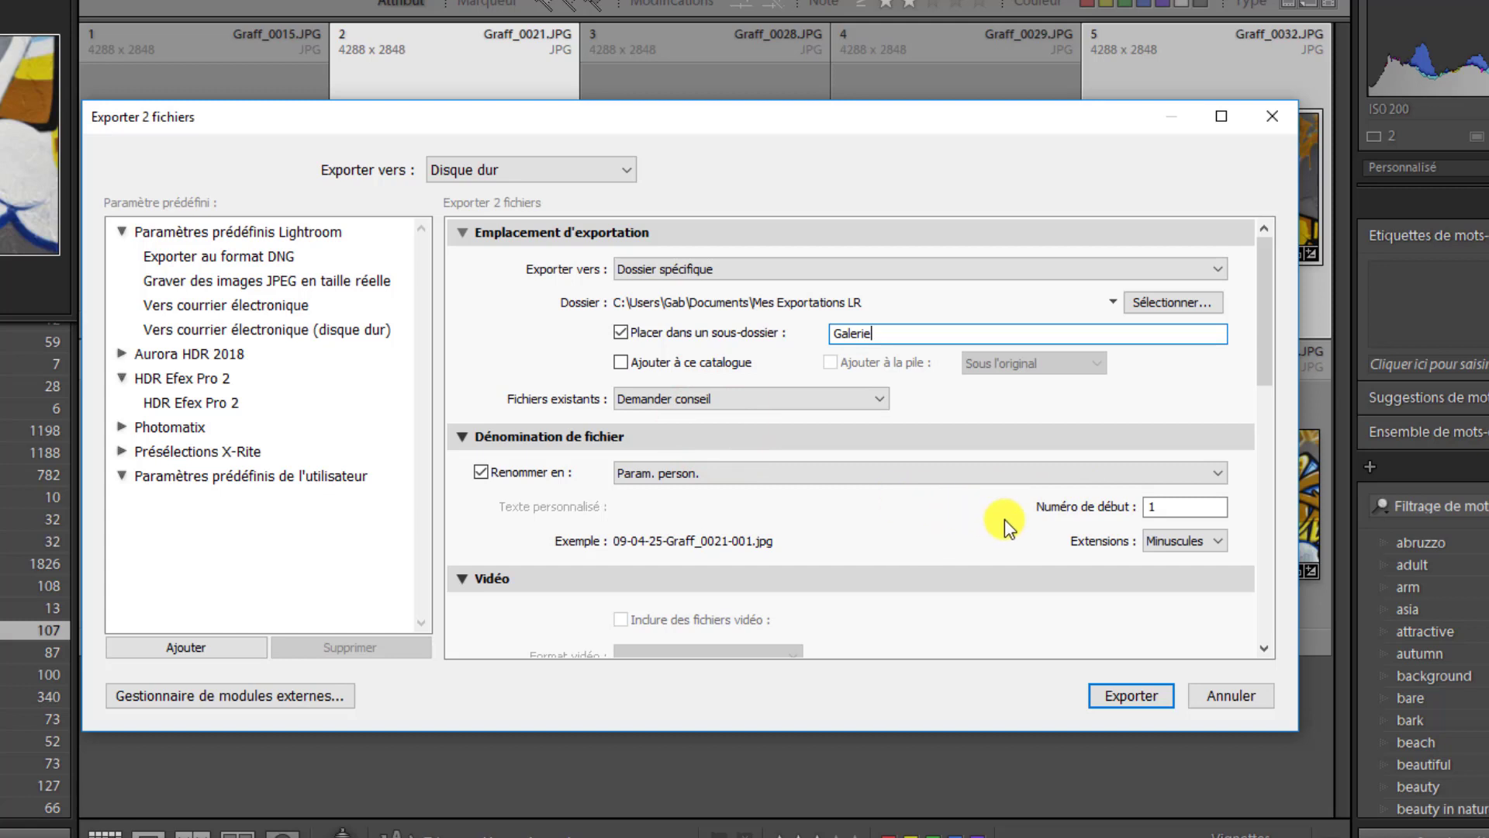
Step: Keep renaming enabled for the exported files and clear the whole custom template in the file name template editor
drag(1269, 301, 1269, 338)
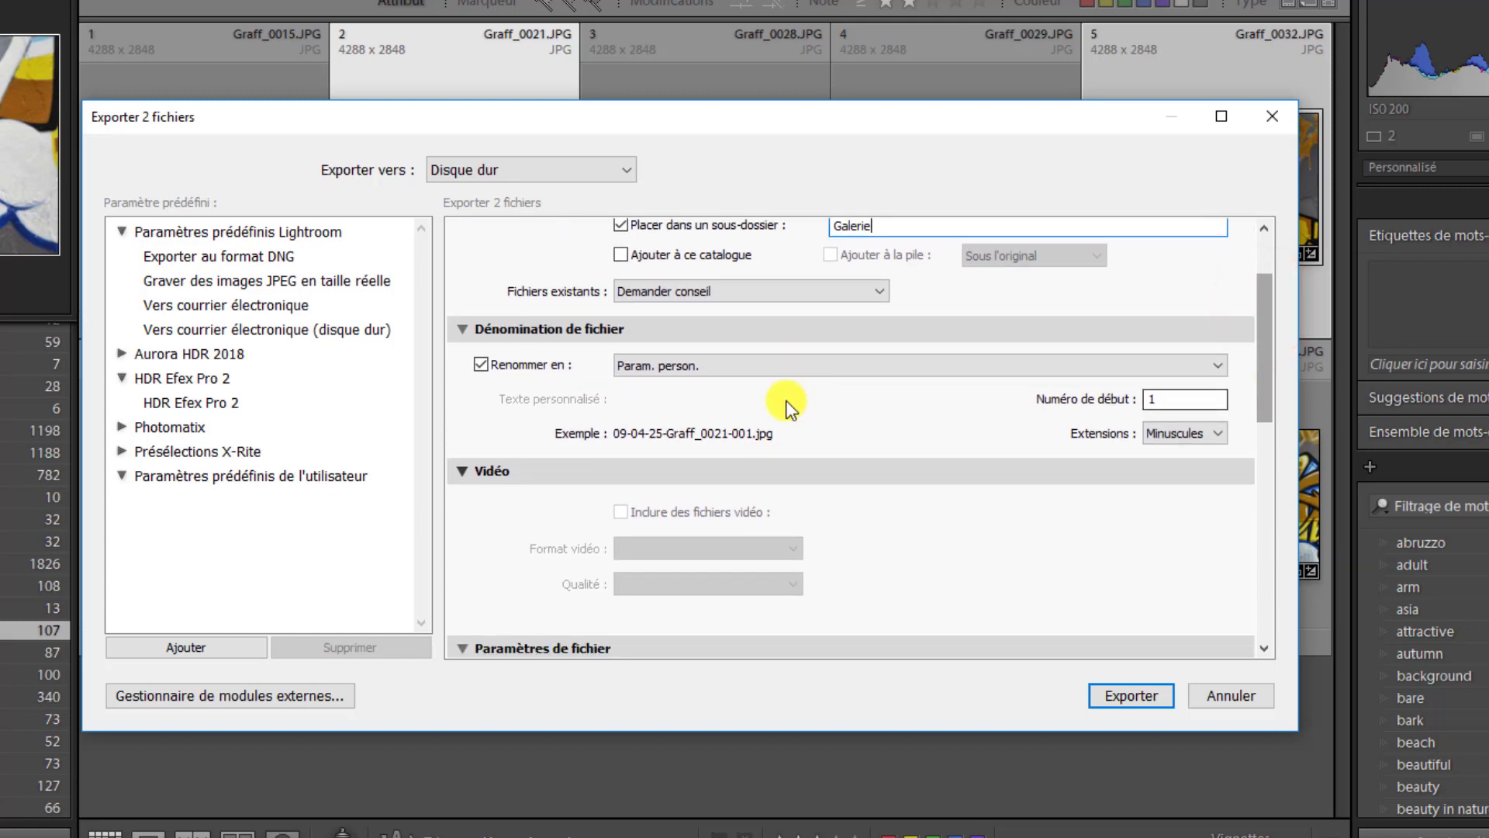
click(480, 365)
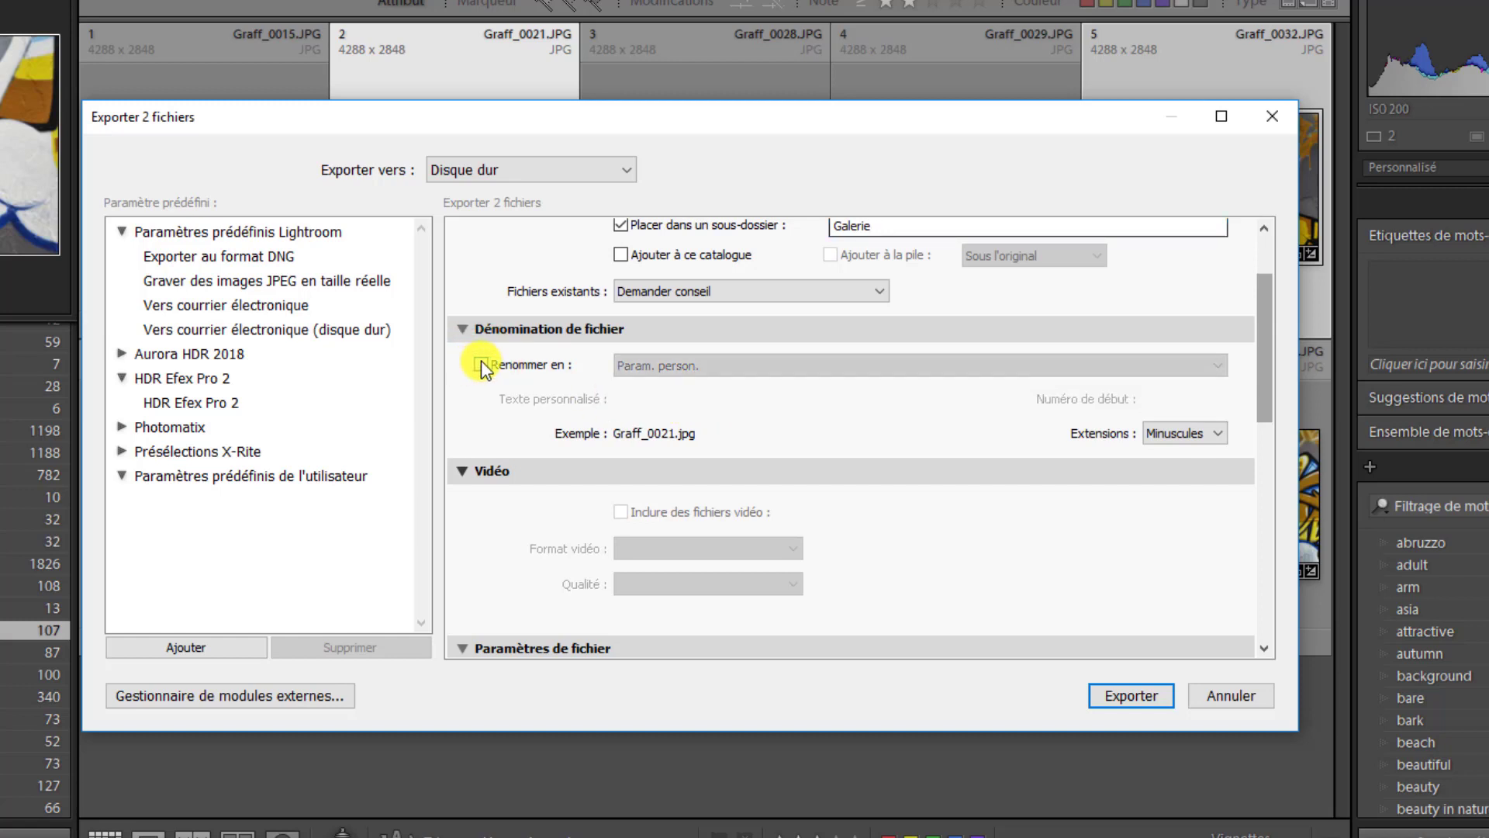
click(481, 362)
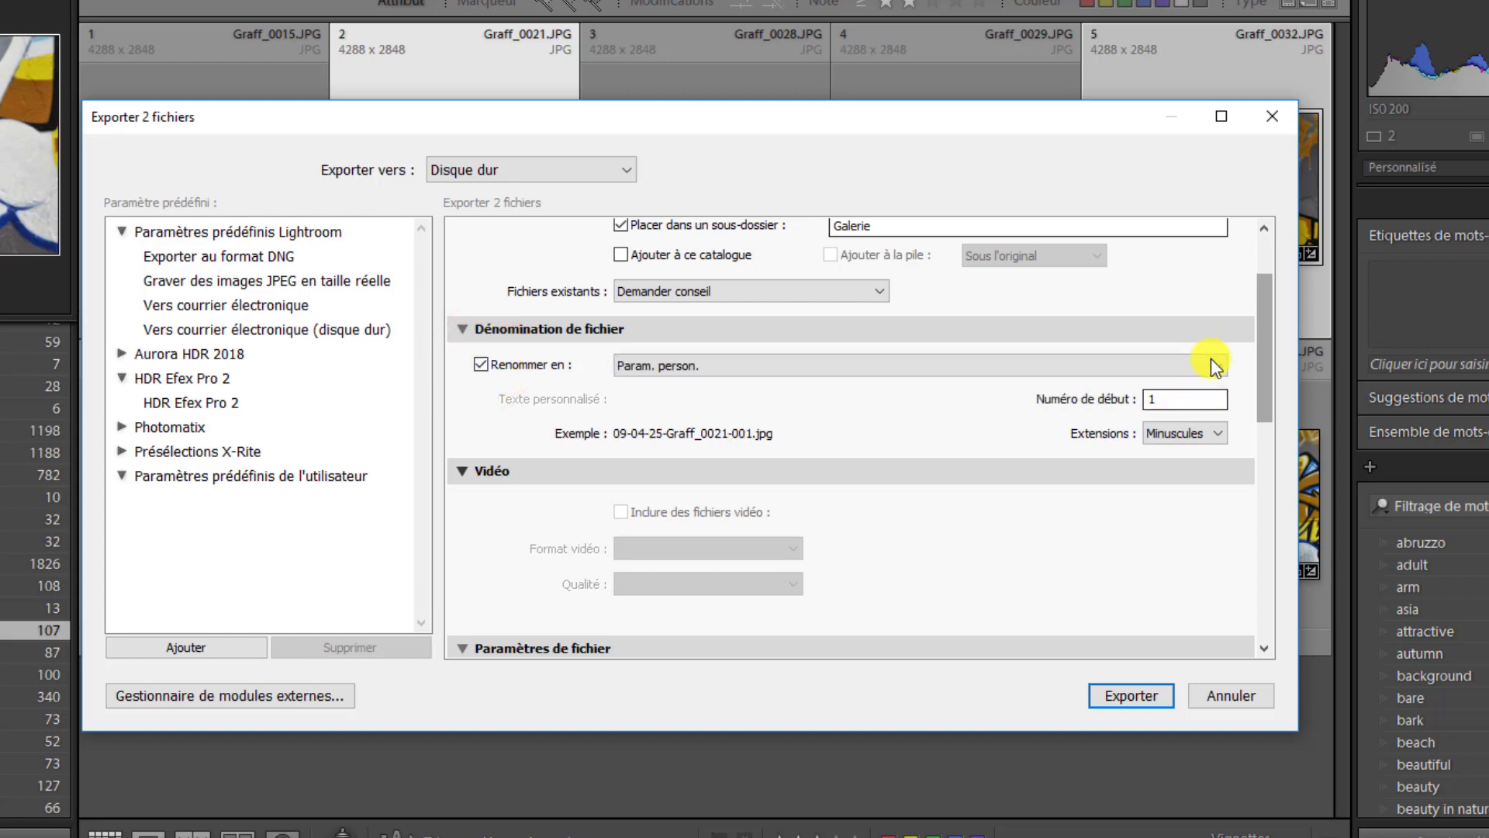
click(1219, 367)
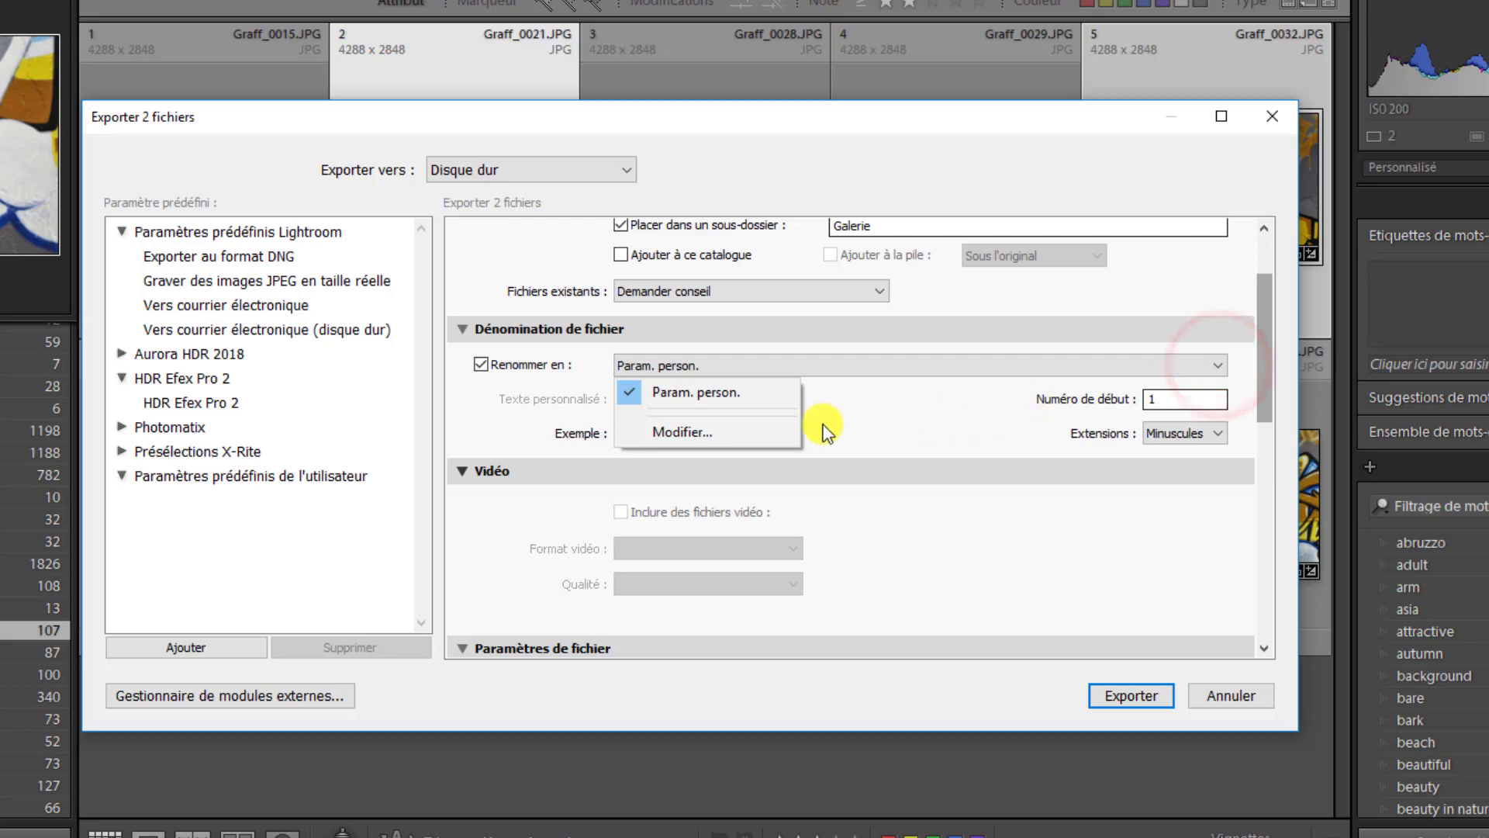
click(733, 433)
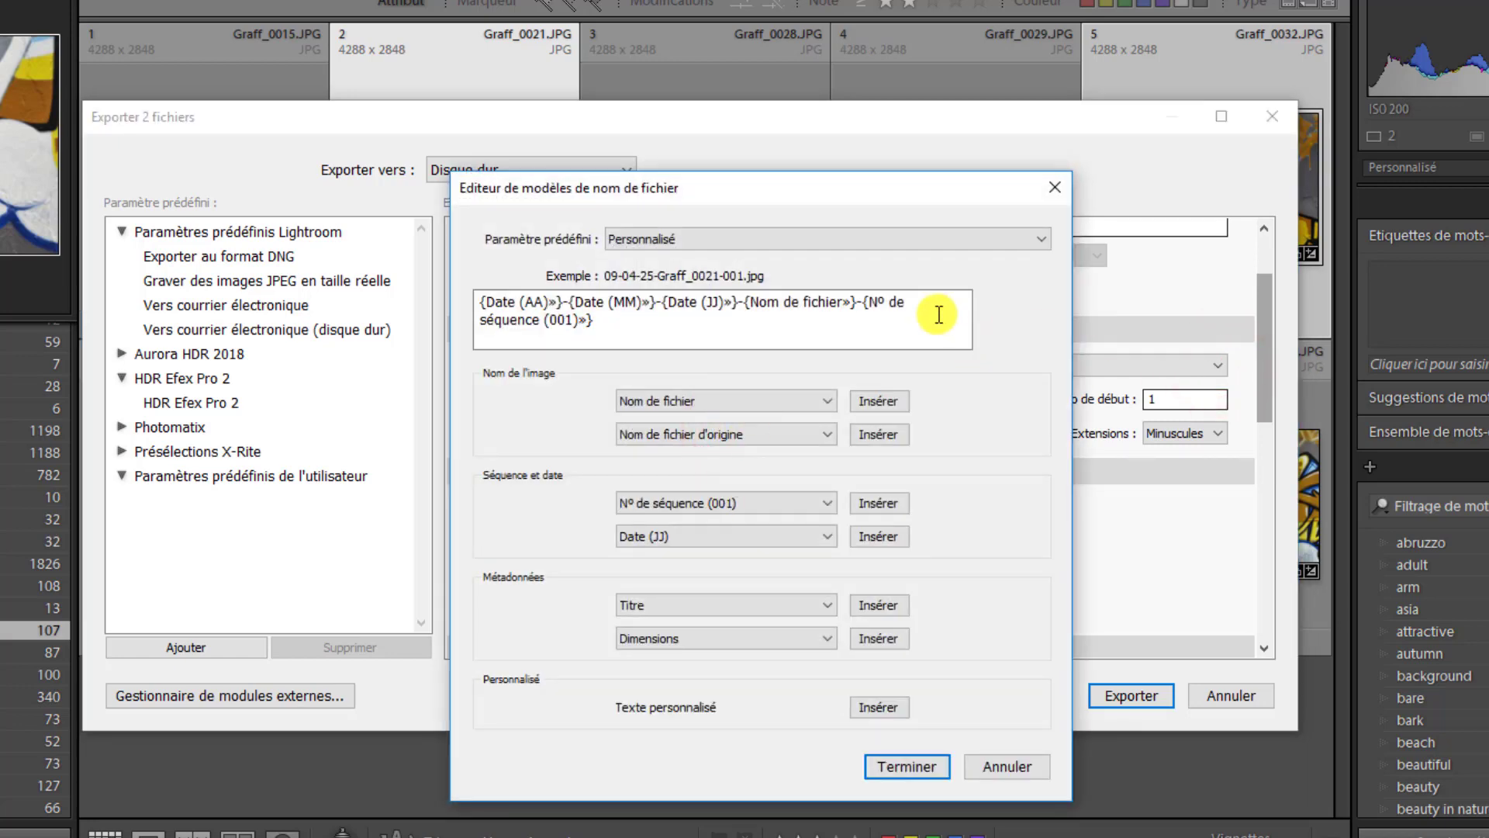
drag(937, 308, 637, 324)
drag(638, 324, 472, 282)
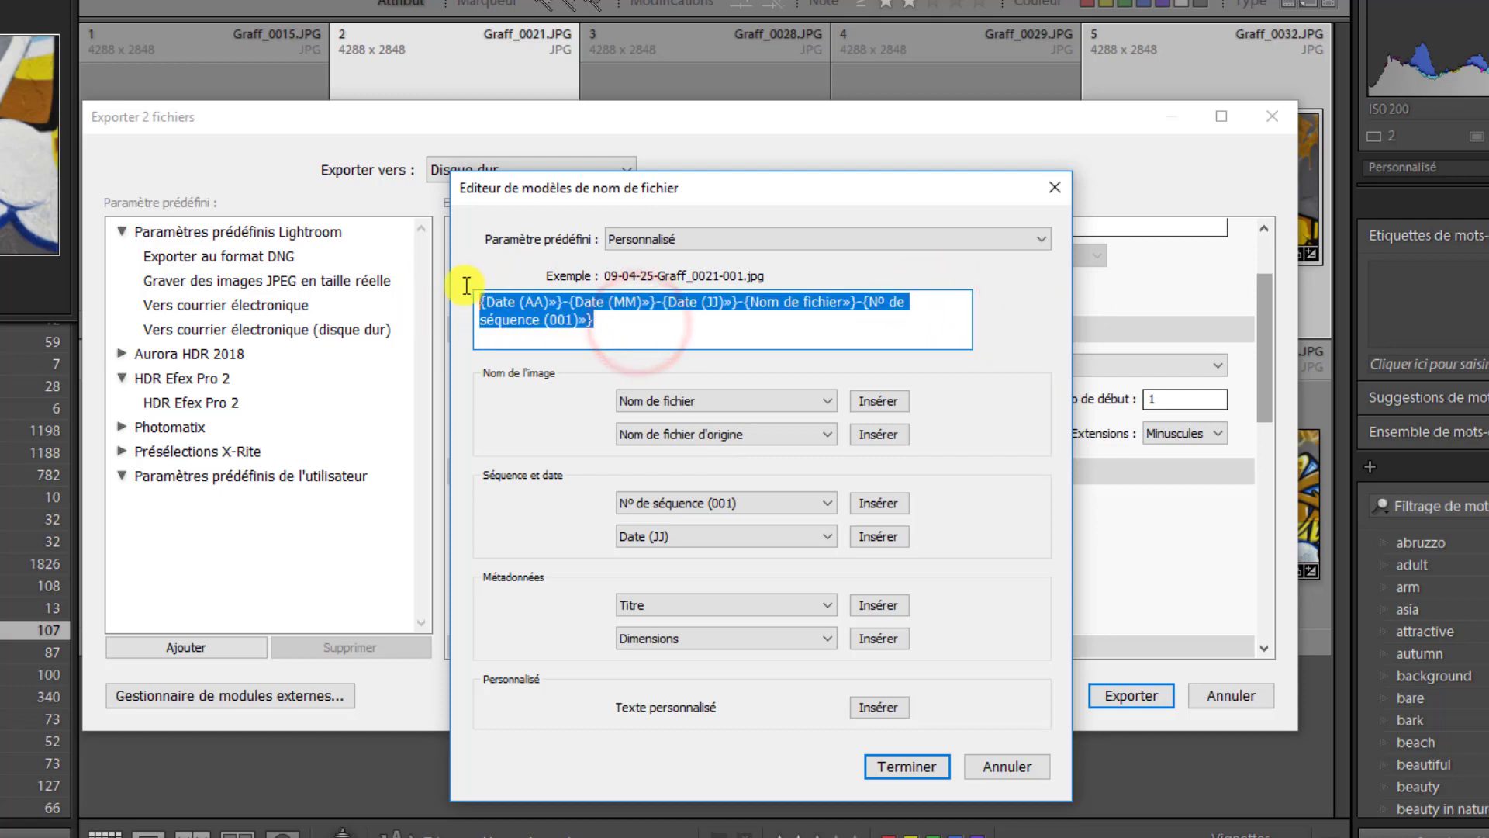
key(Delete)
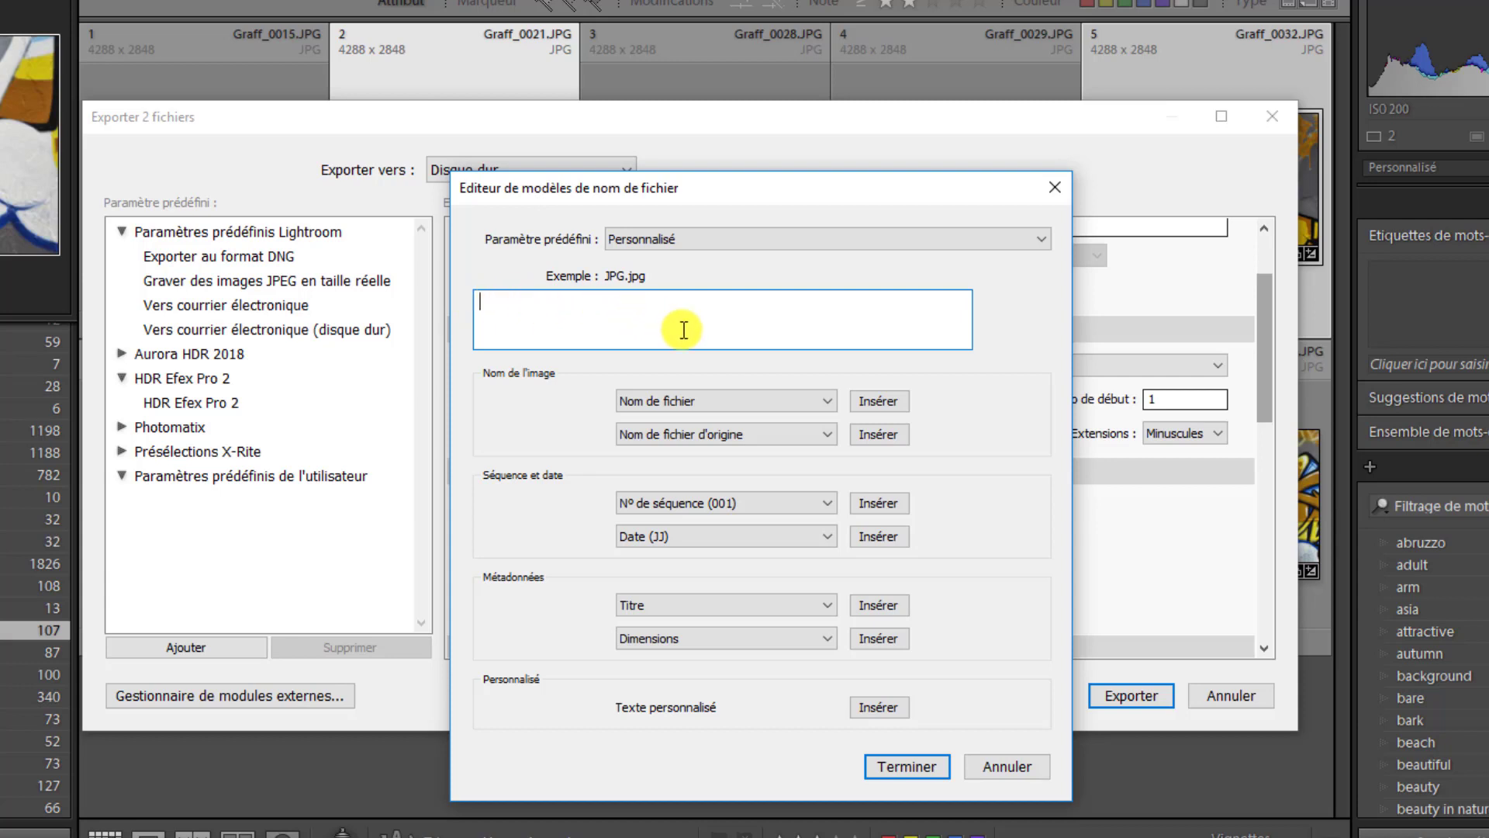
Step: Build the date part of the file name template from Date (AA), Date (MM) and Date (JJ), separated by hyphens
click(826, 535)
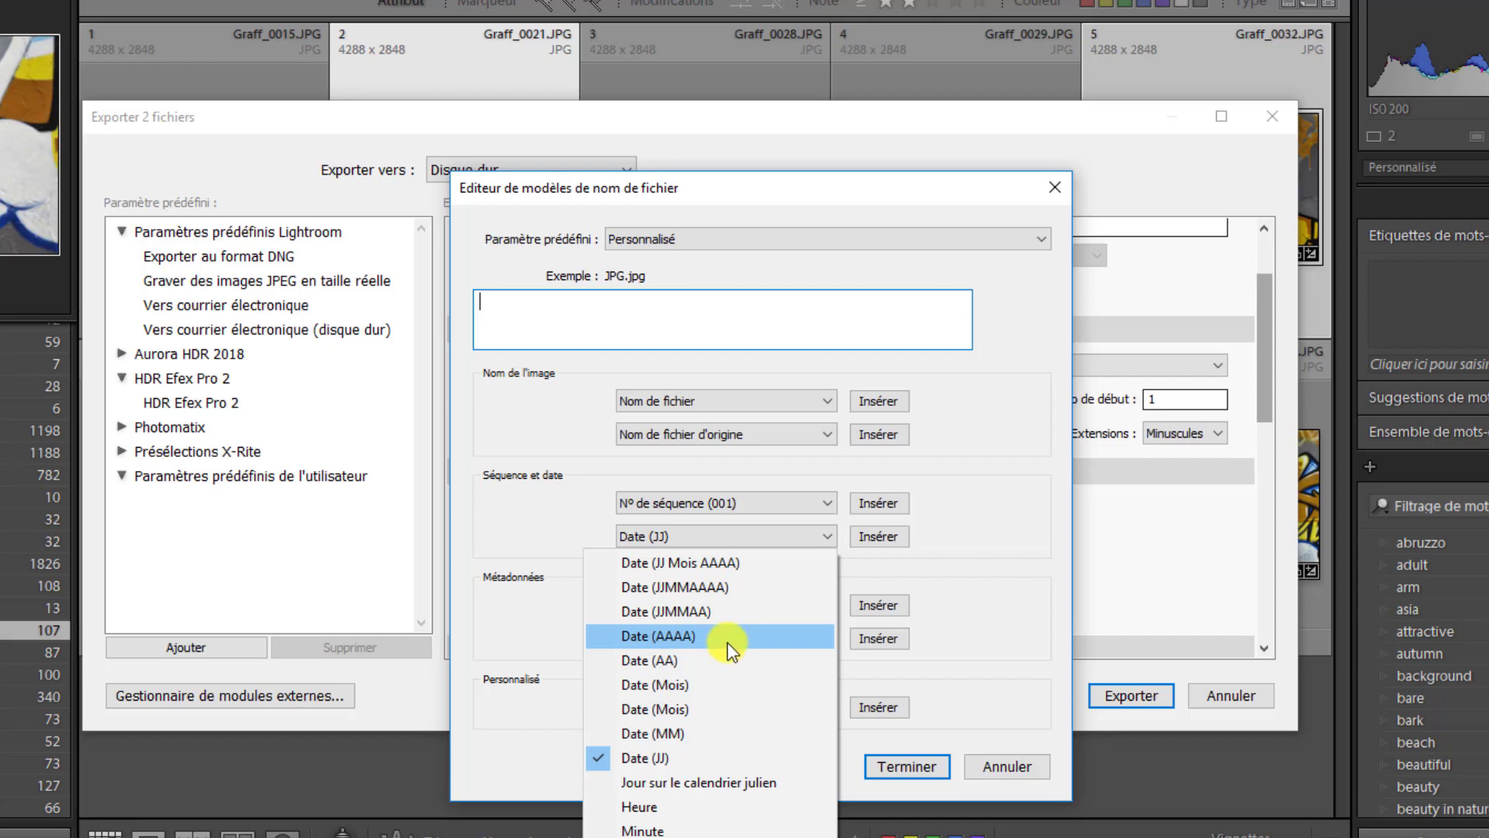
click(650, 661)
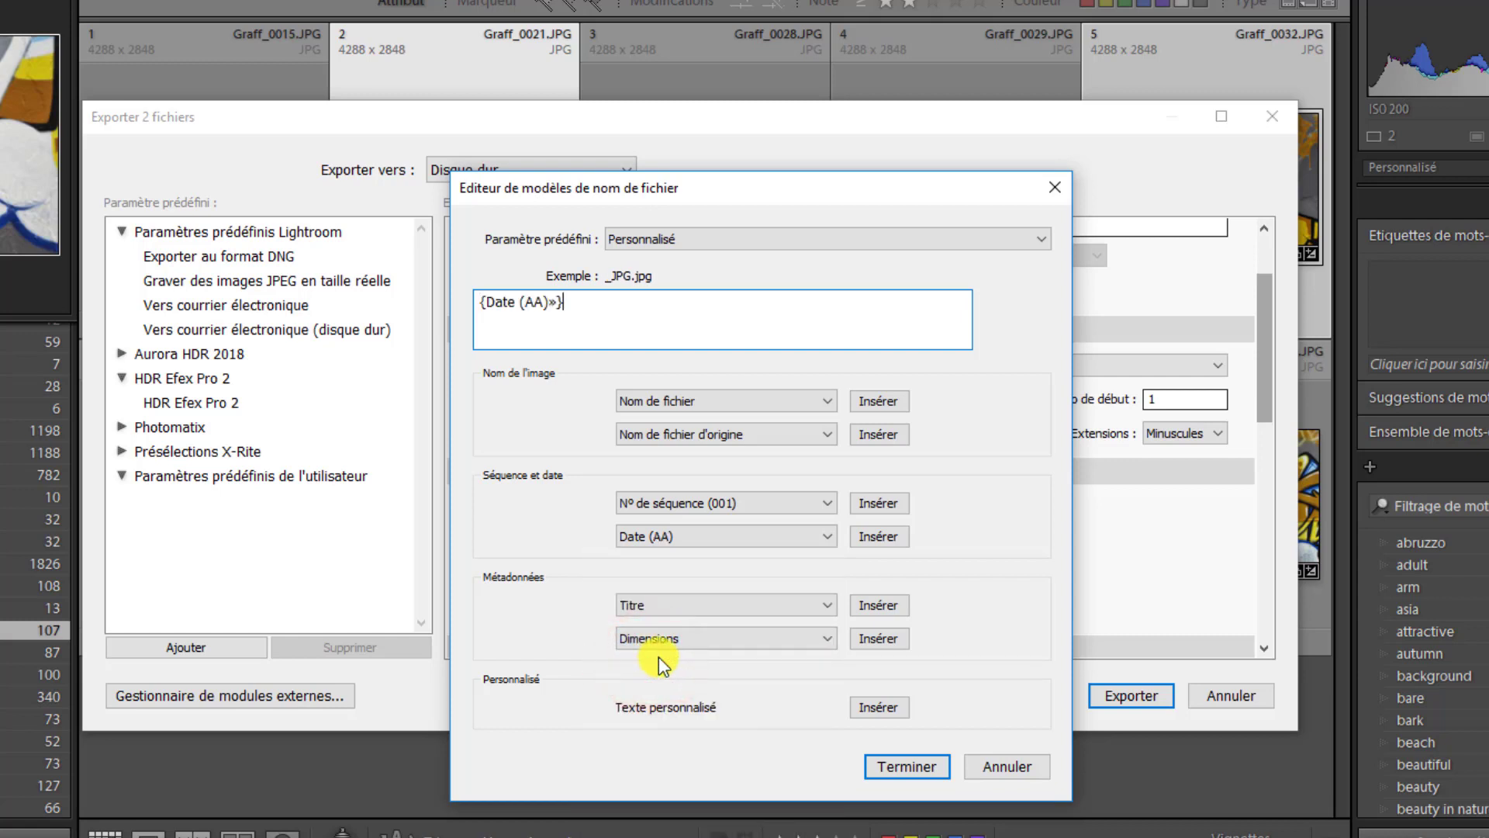
text(-)
click(827, 535)
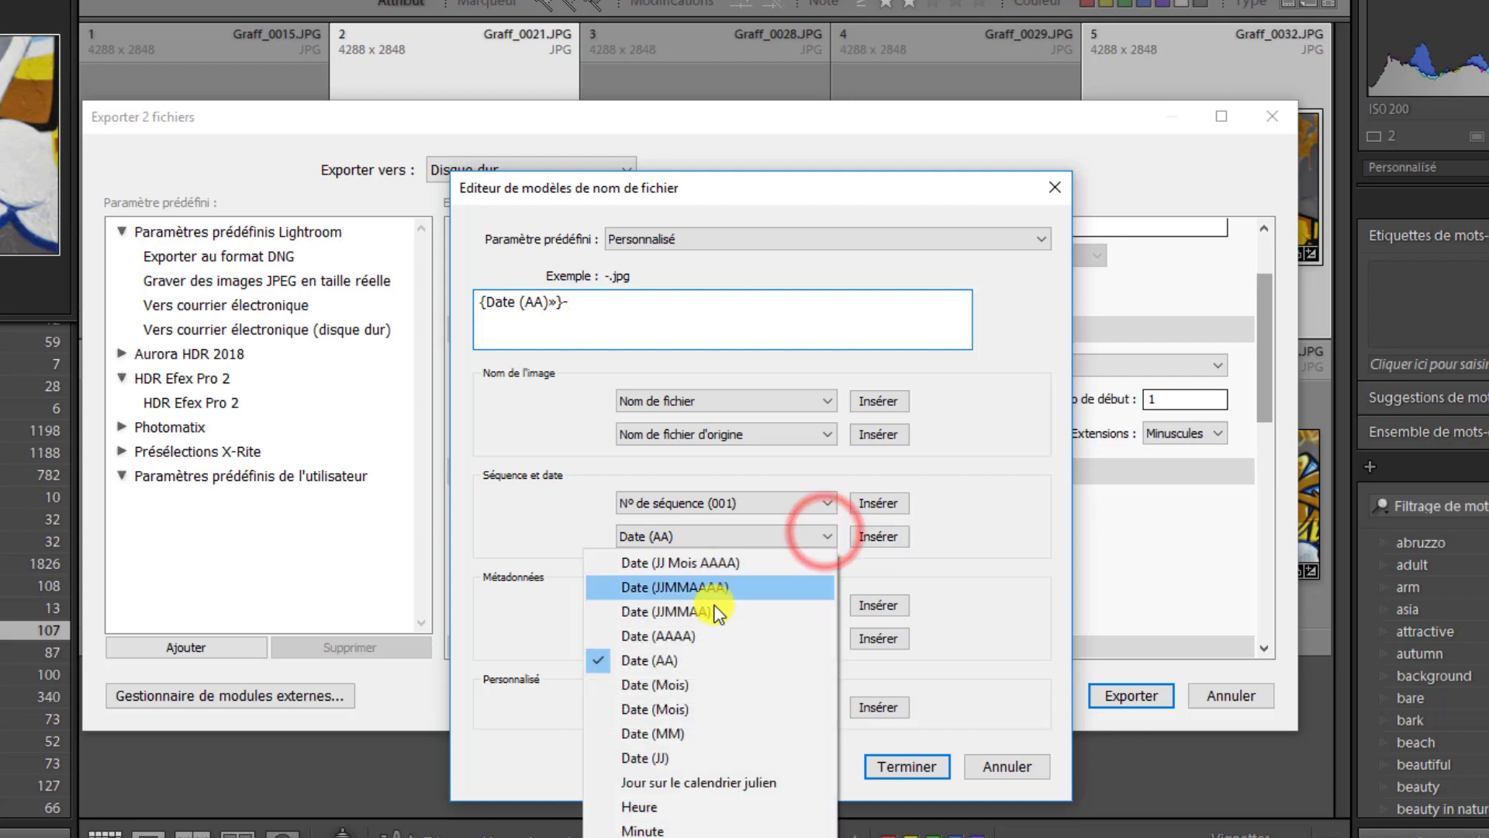
click(644, 735)
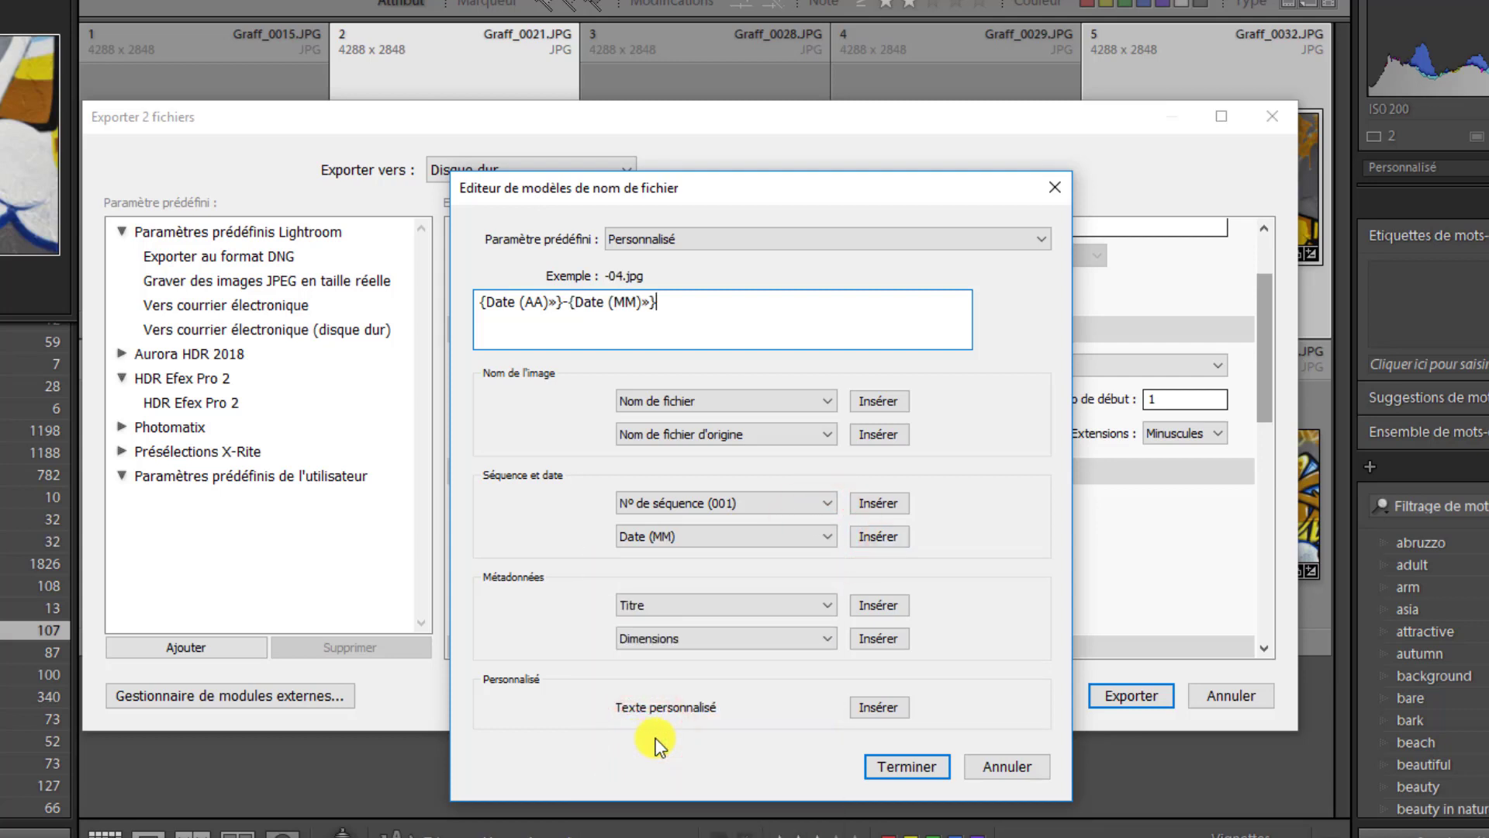
text(-)
click(824, 535)
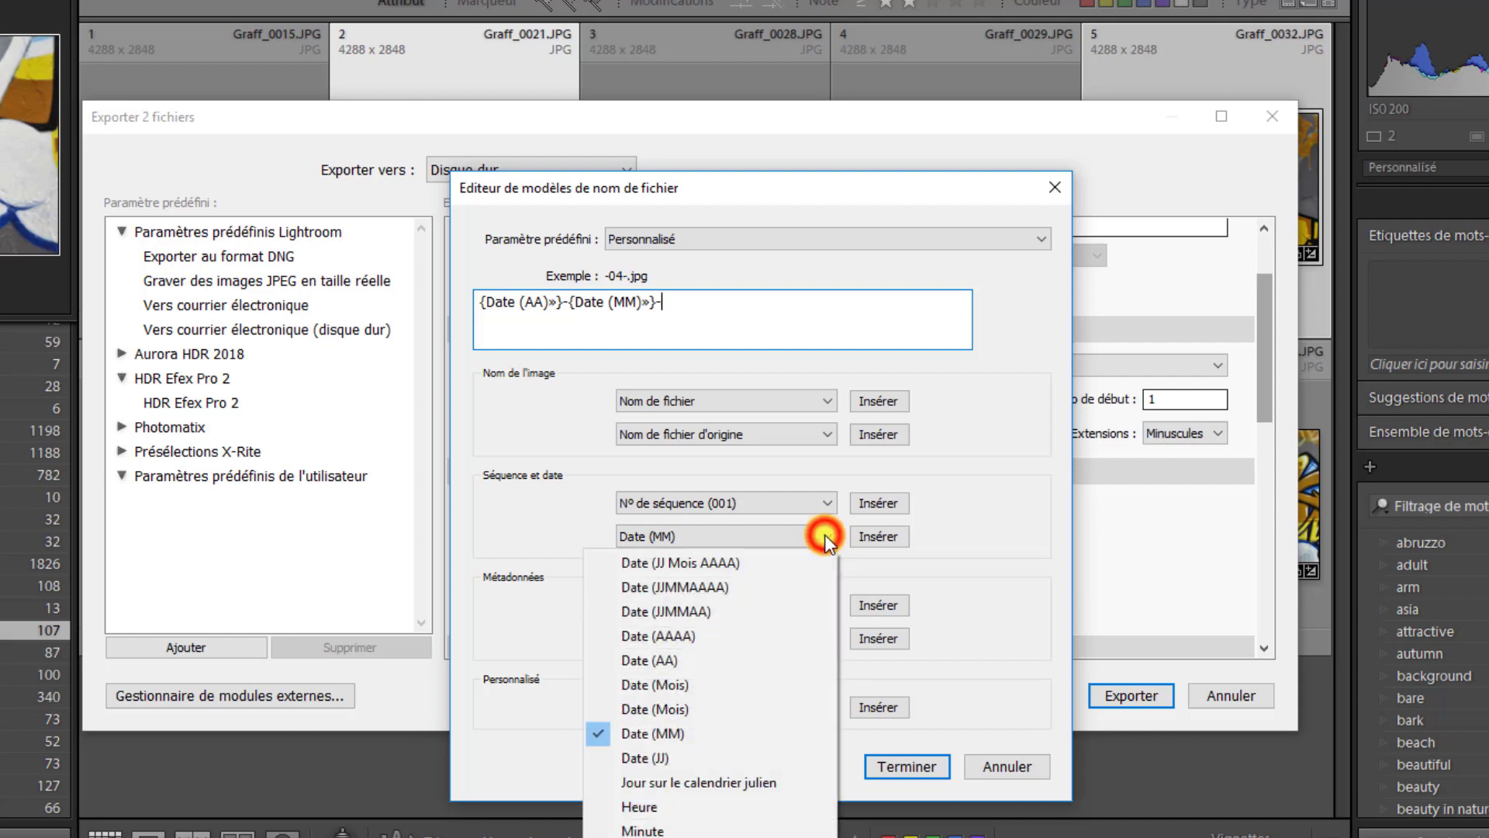
click(633, 757)
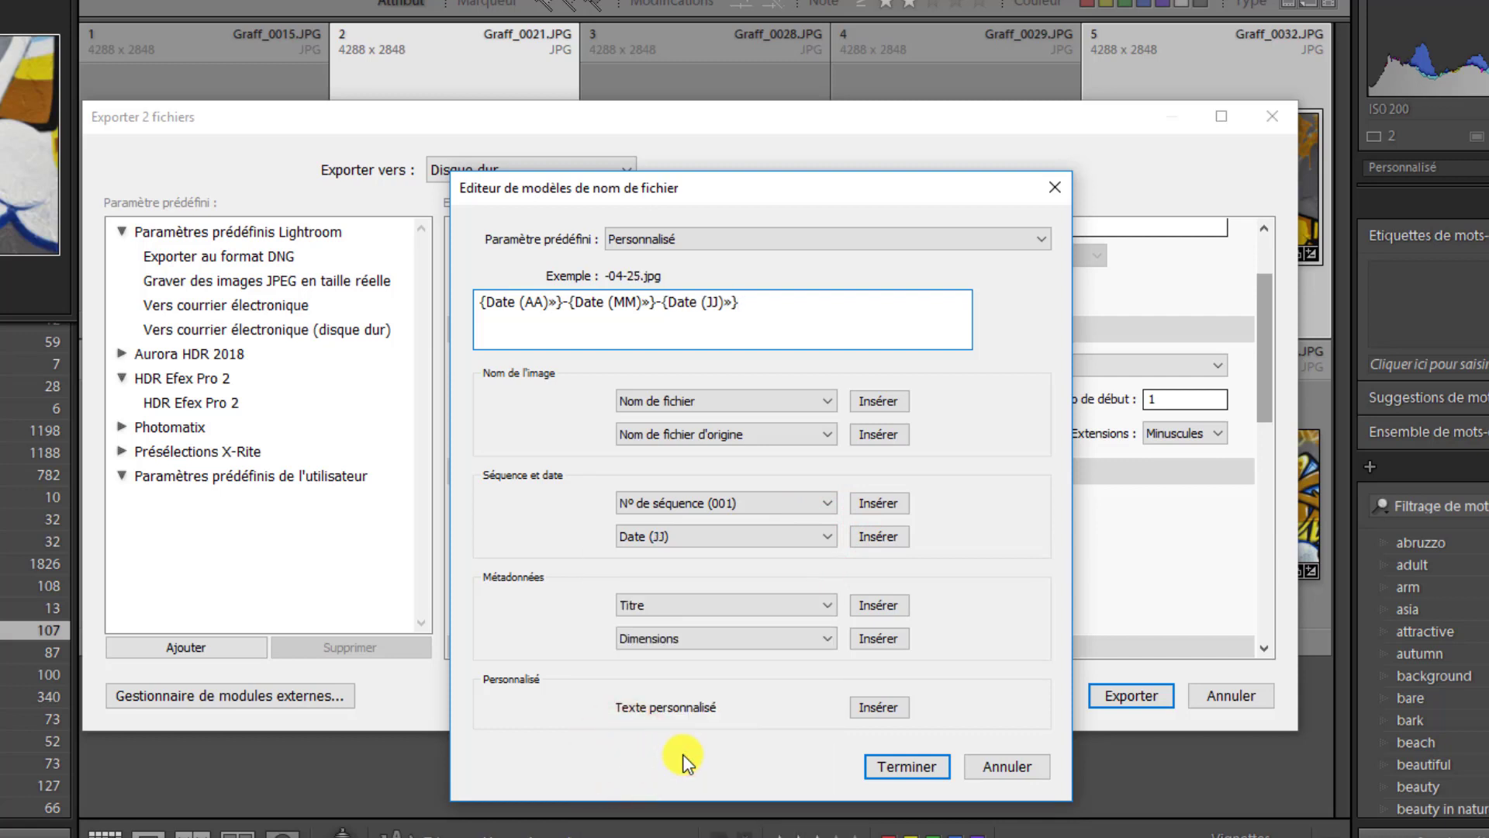
Step: Append an underscore and the Nom de fichier token after the date in the file name template
text(_)
click(830, 401)
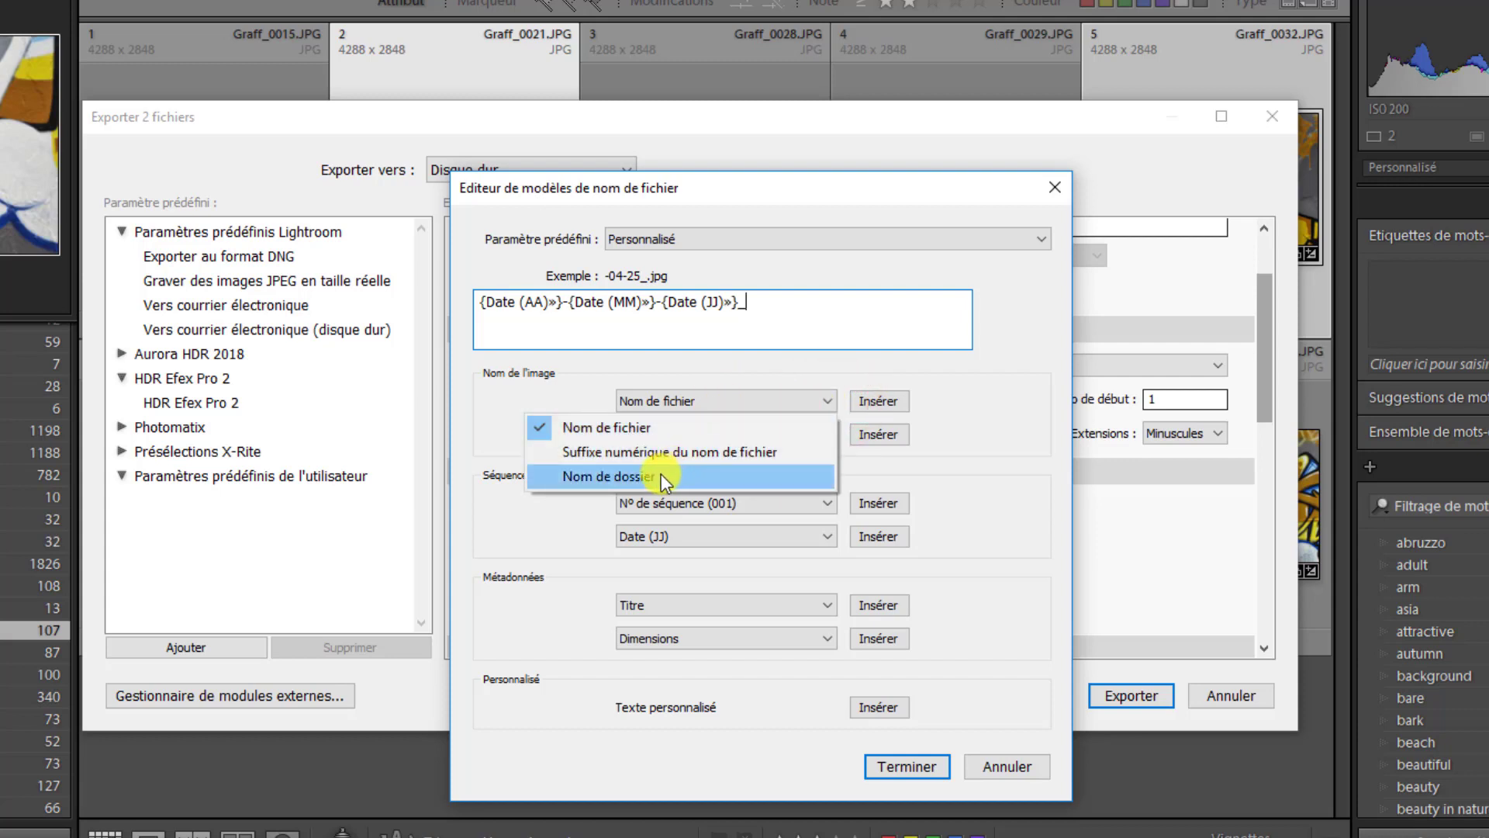
click(640, 425)
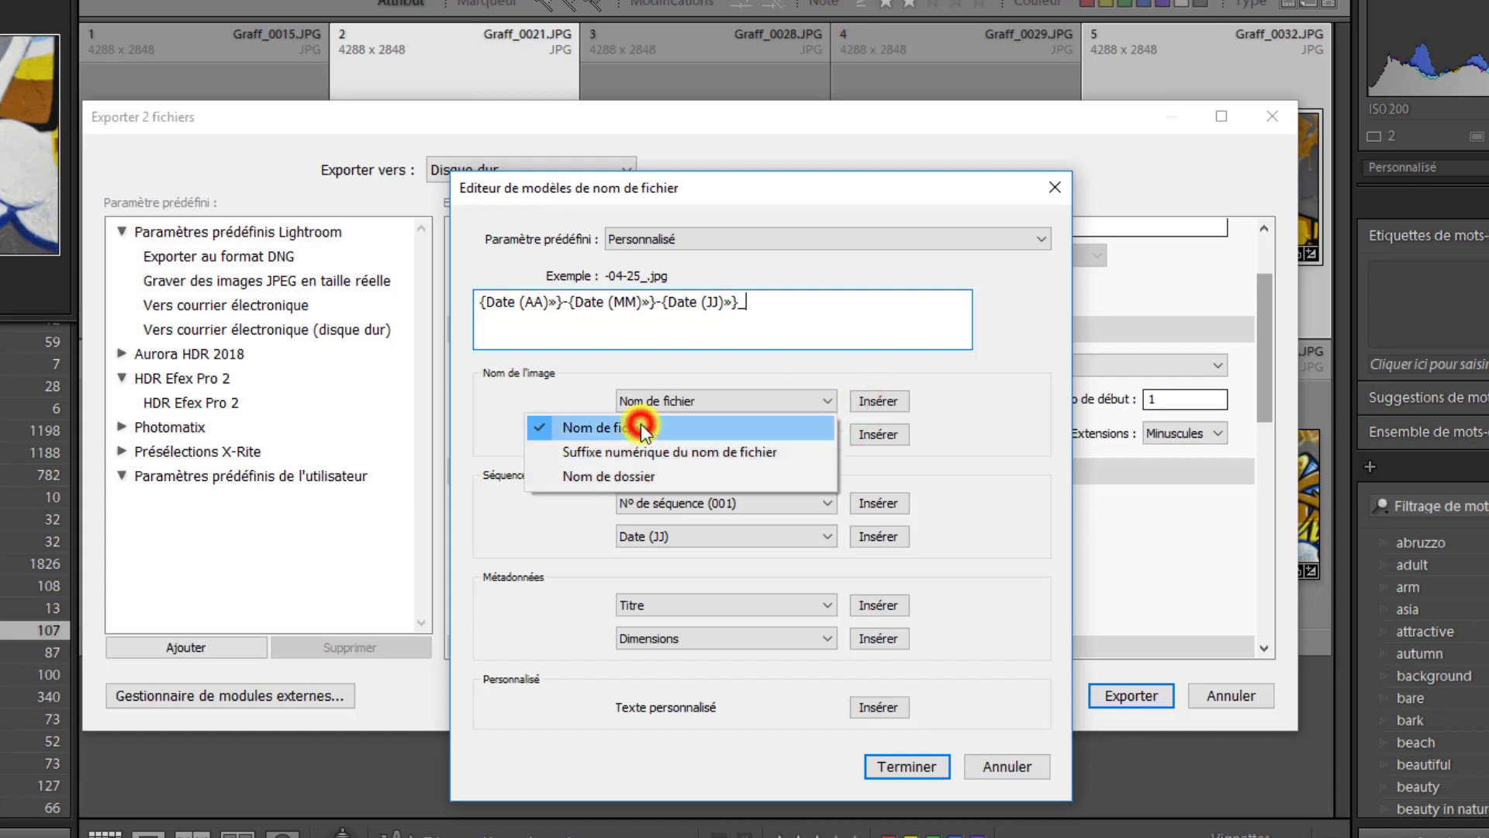
click(875, 398)
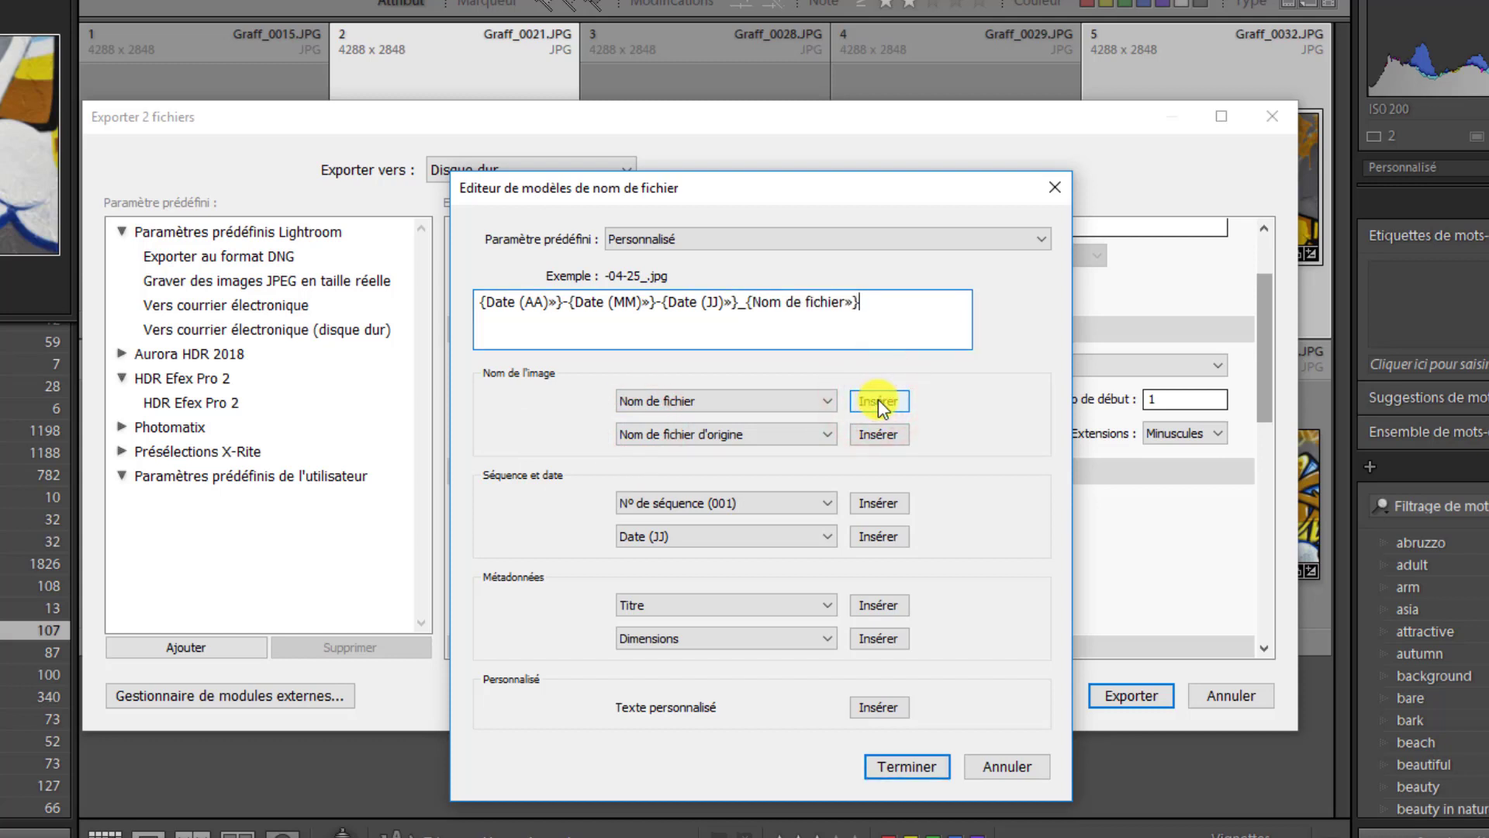
Step: Append an underscore and the Nº de séquence (001) token to the file name template and save the template
text(_)
click(827, 503)
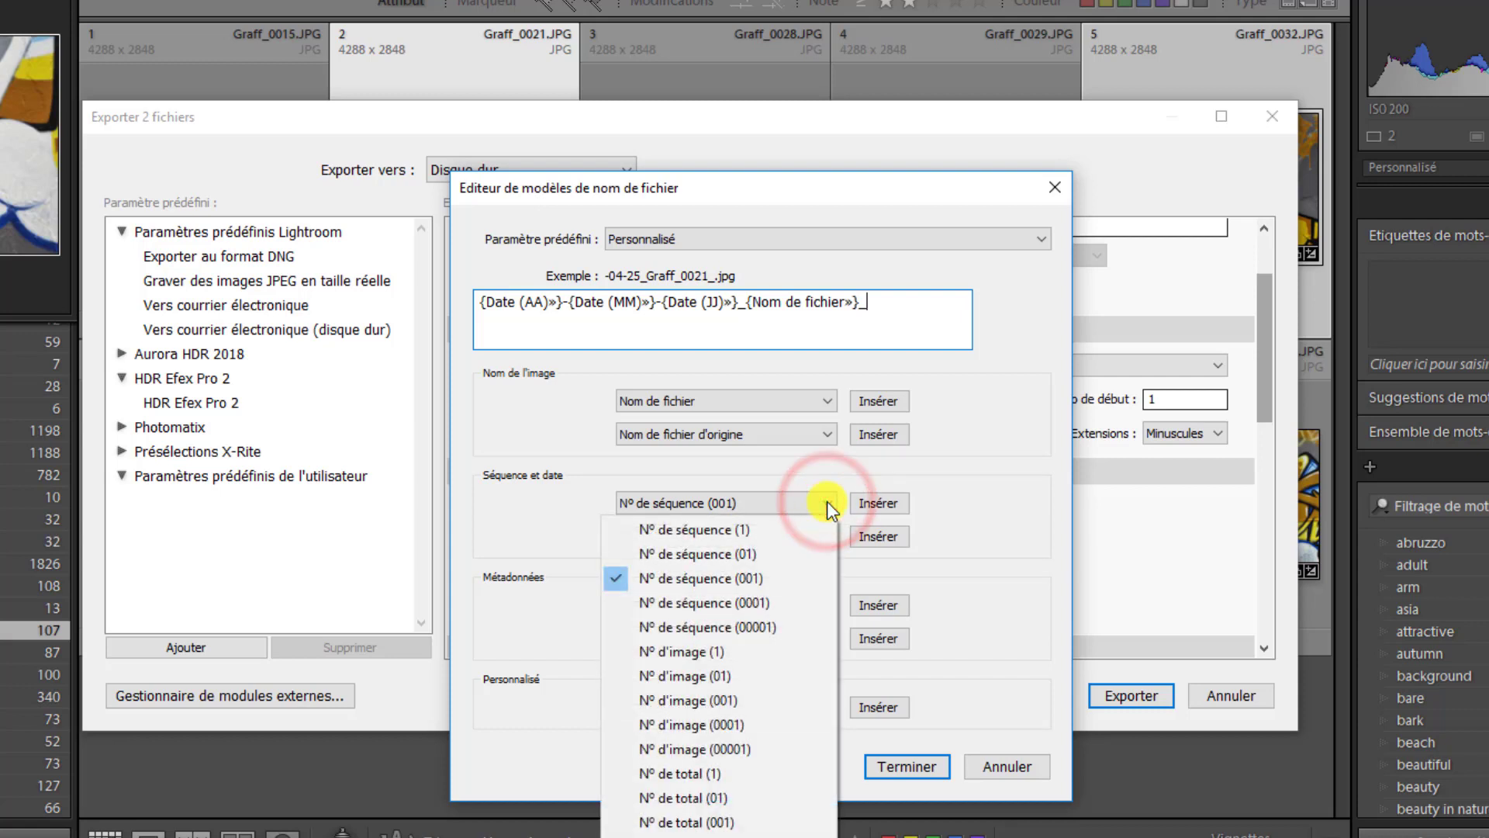
click(720, 578)
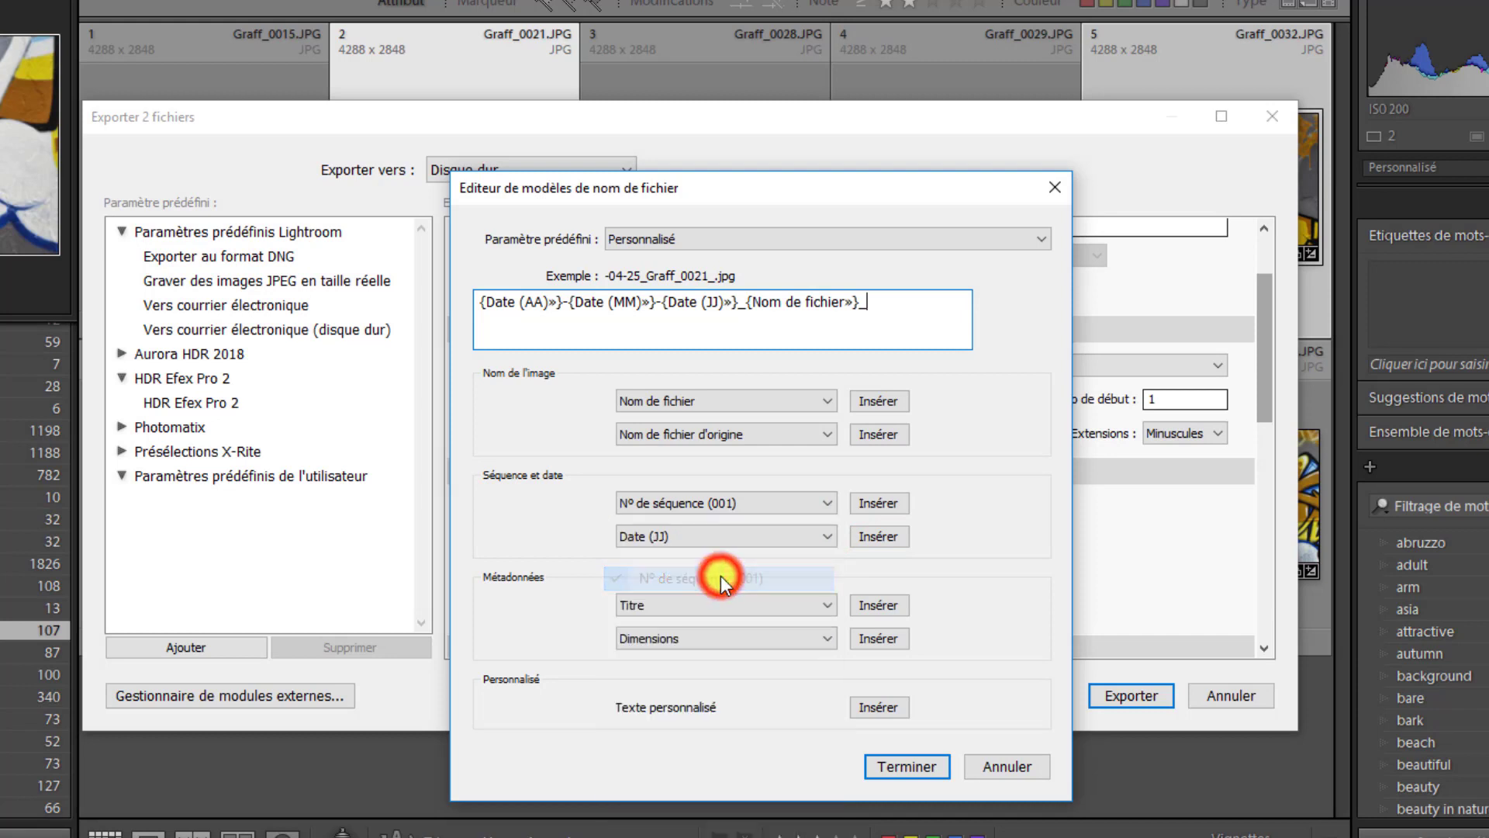
click(873, 502)
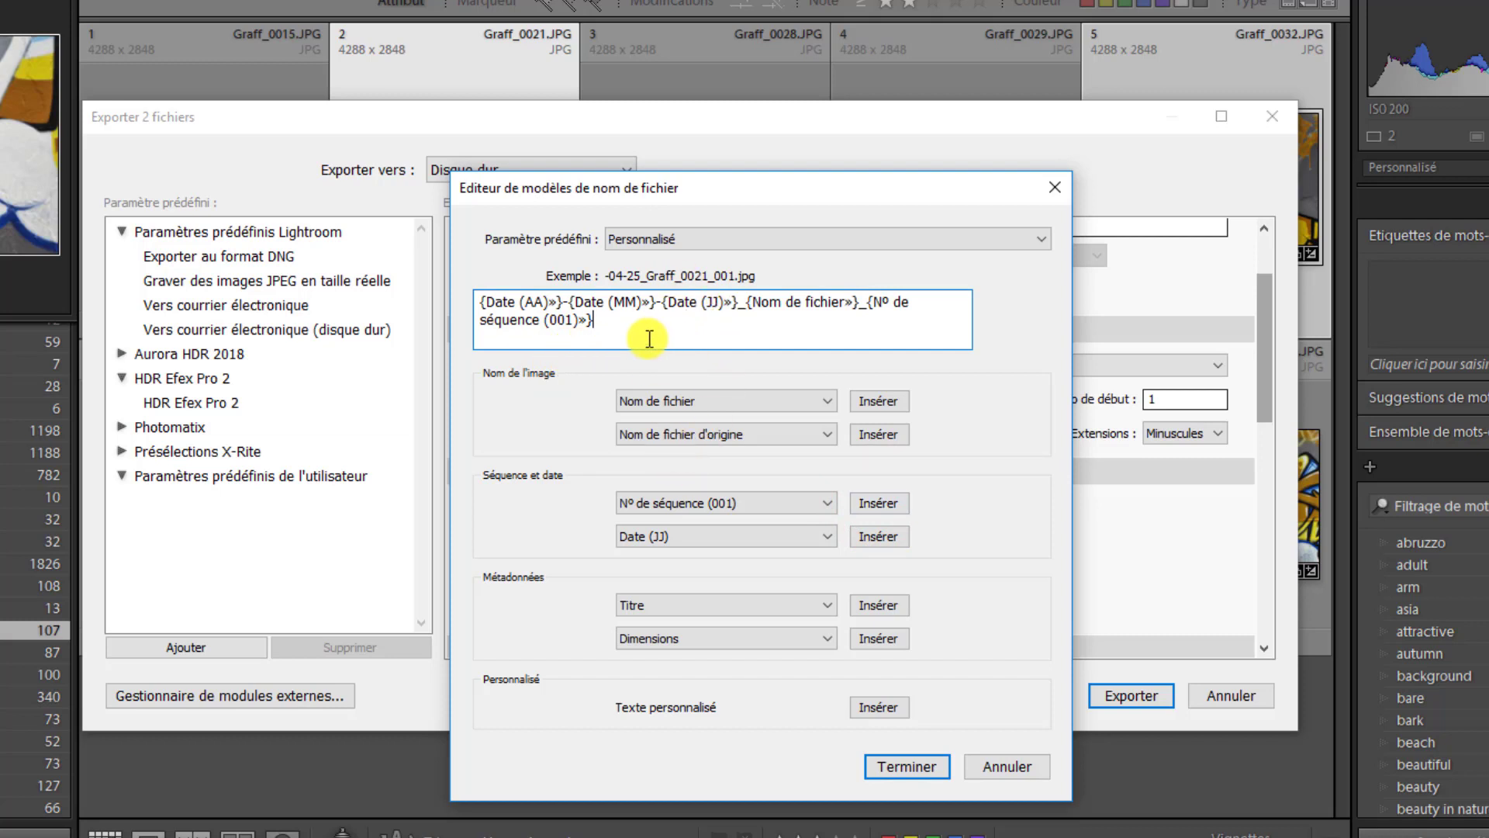
click(925, 768)
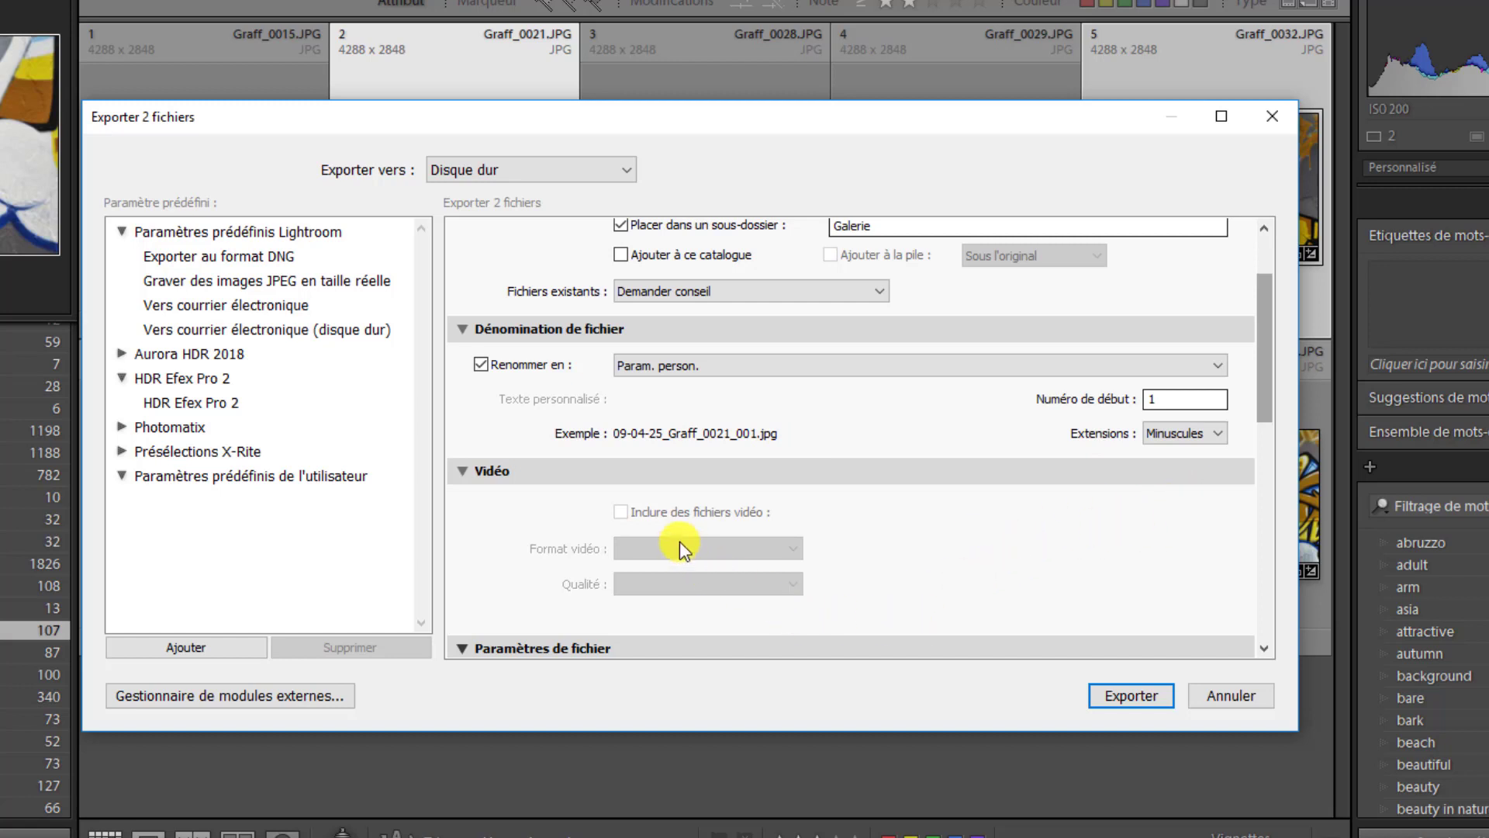
Step: Keep JPEG as the image format and sRVB as the colour space for the exported files
click(625, 512)
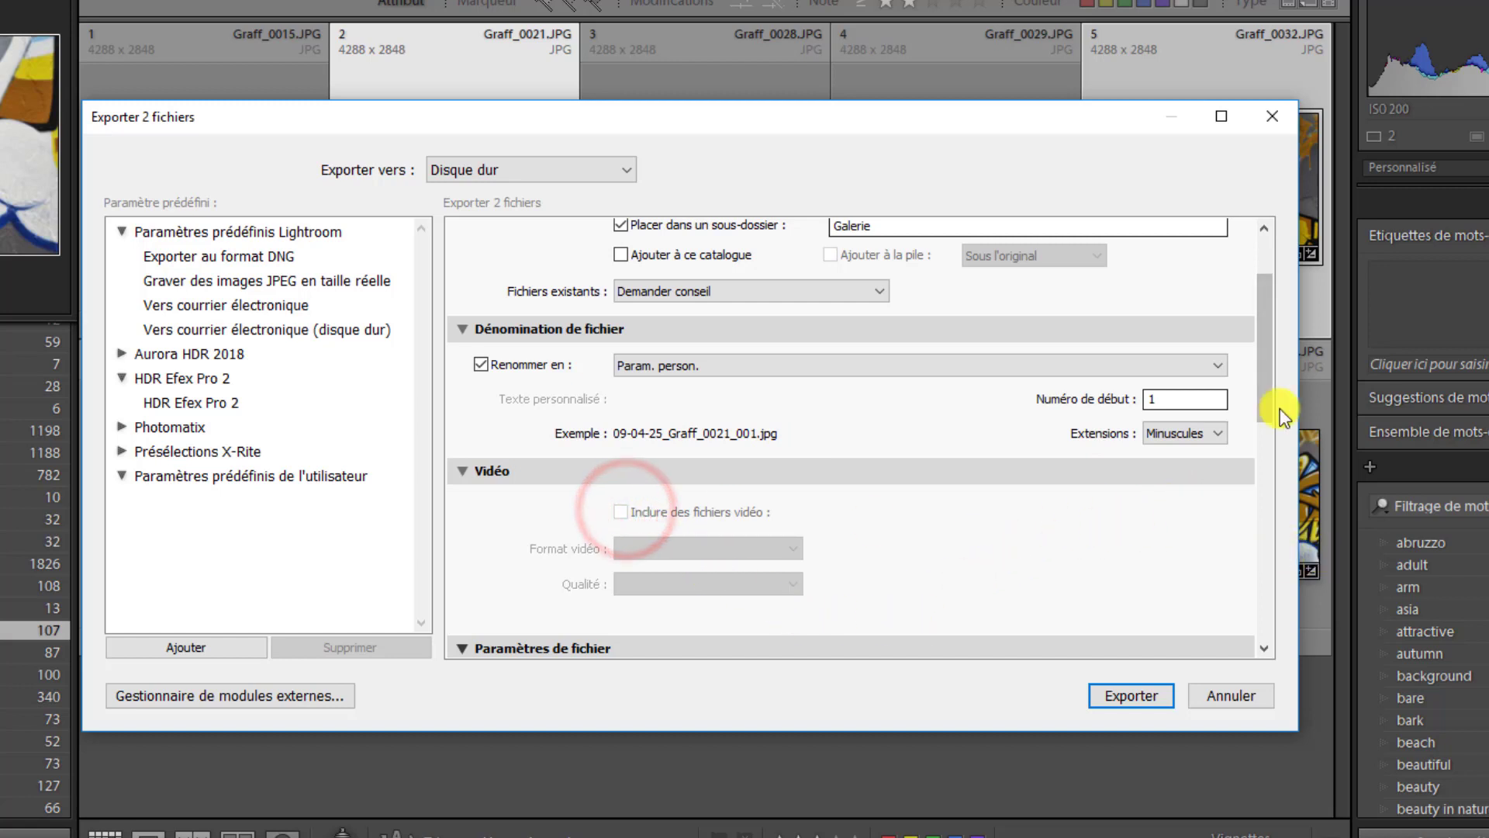
drag(1268, 371, 1264, 419)
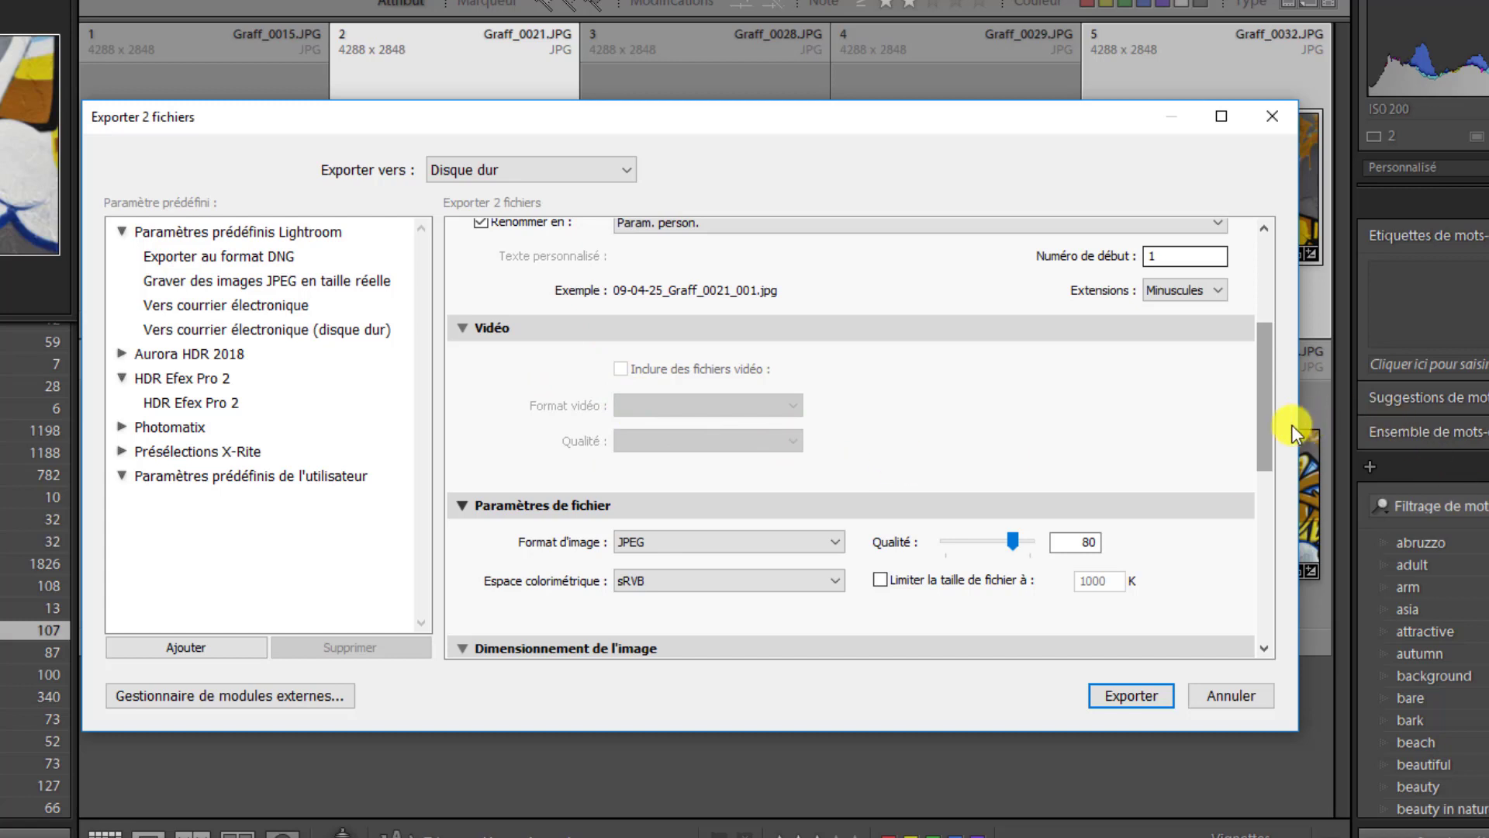
scroll(1260, 433, down, 3)
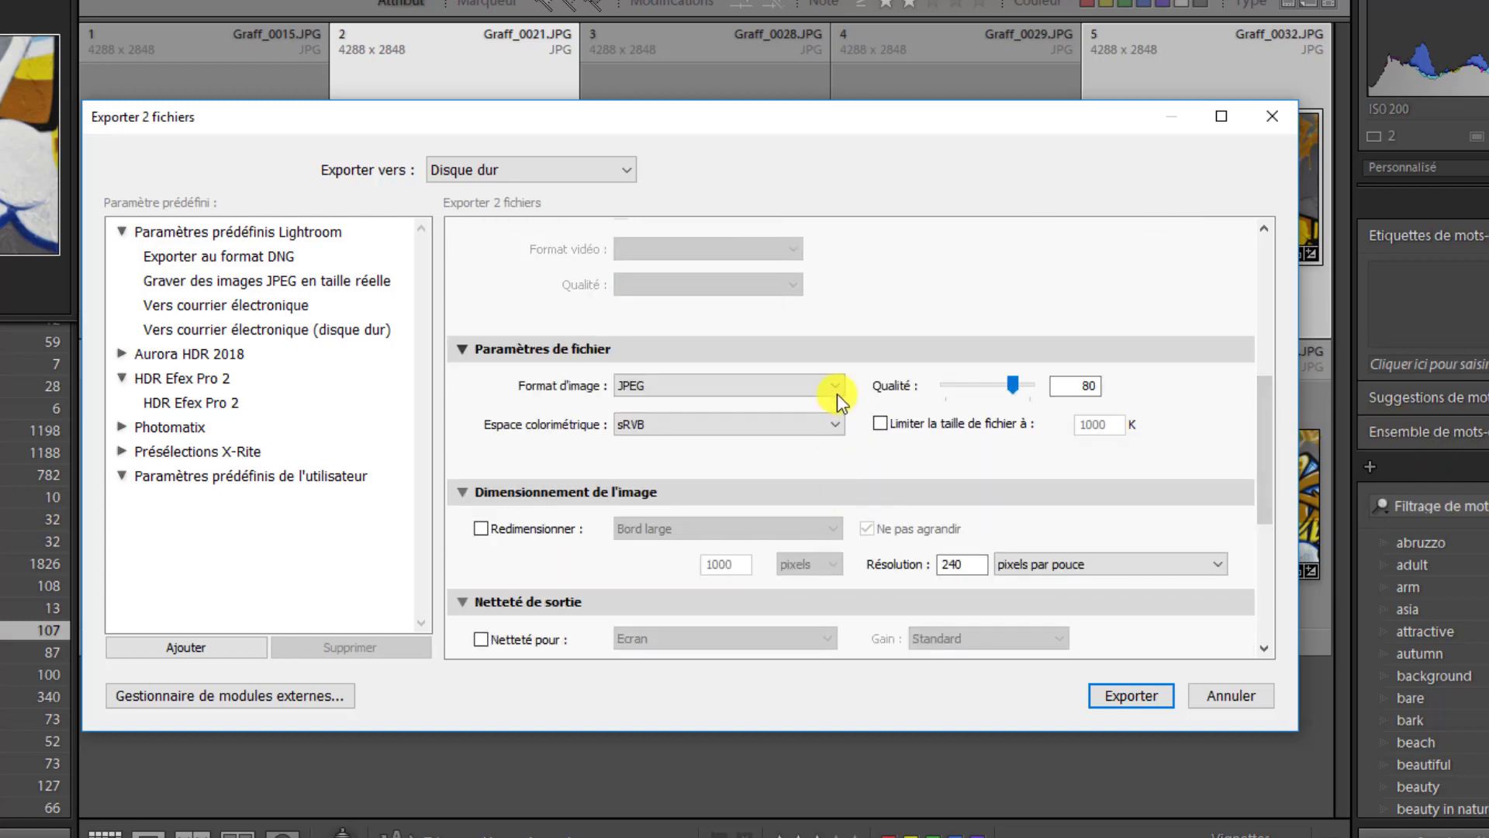
click(836, 386)
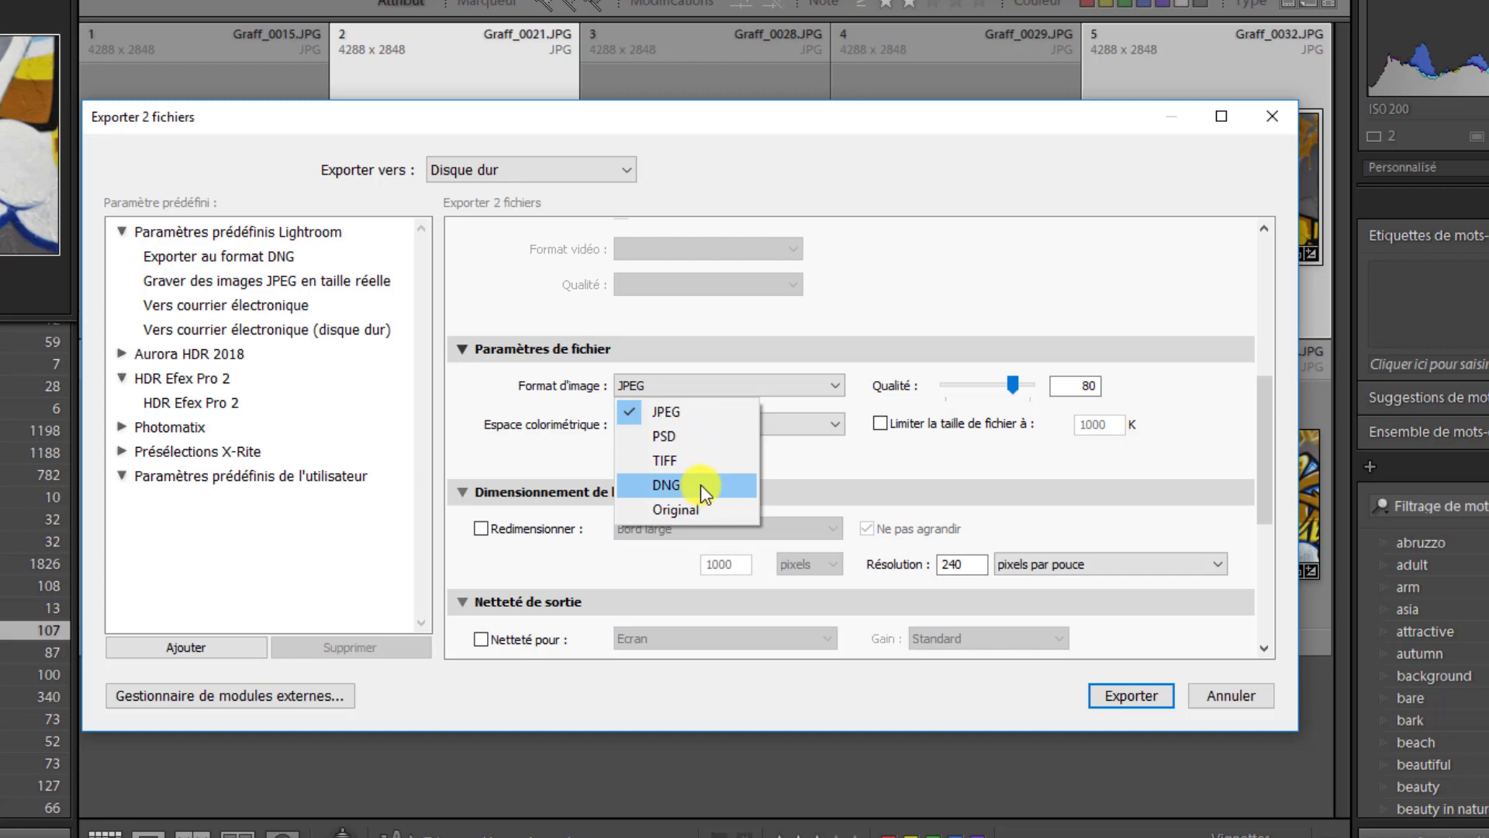
click(679, 408)
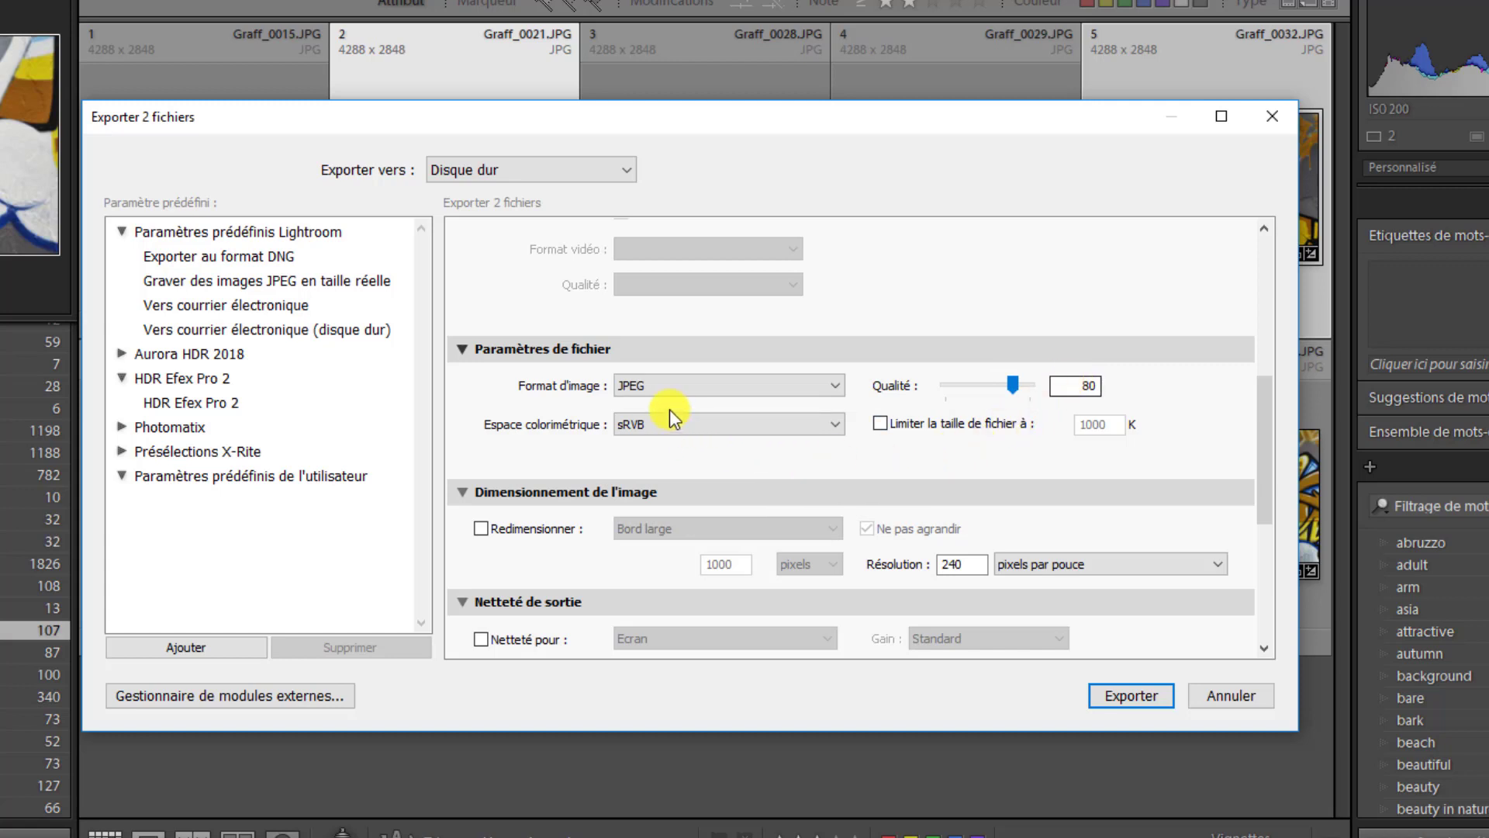
click(837, 424)
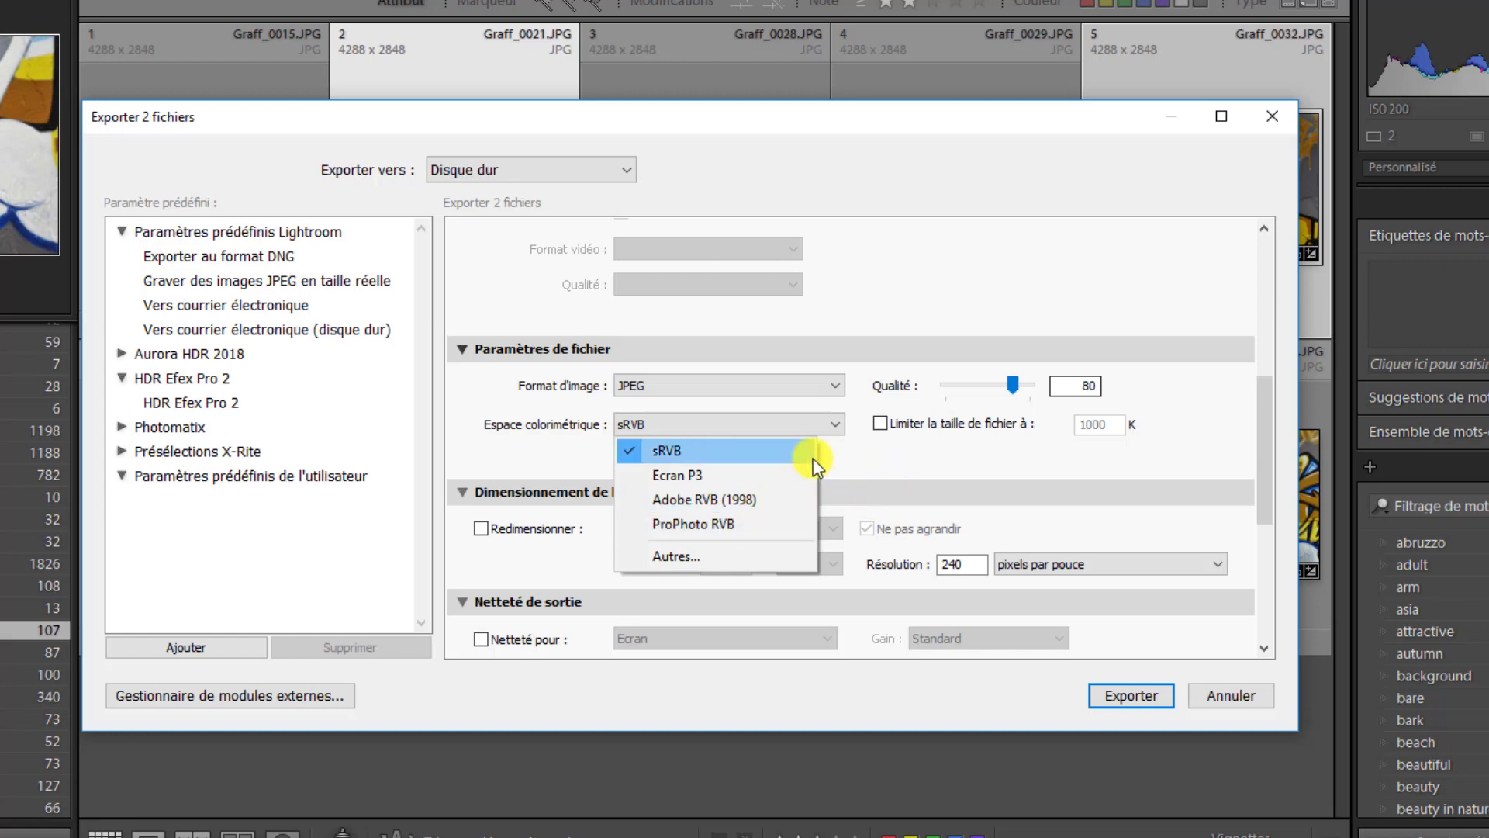
click(703, 456)
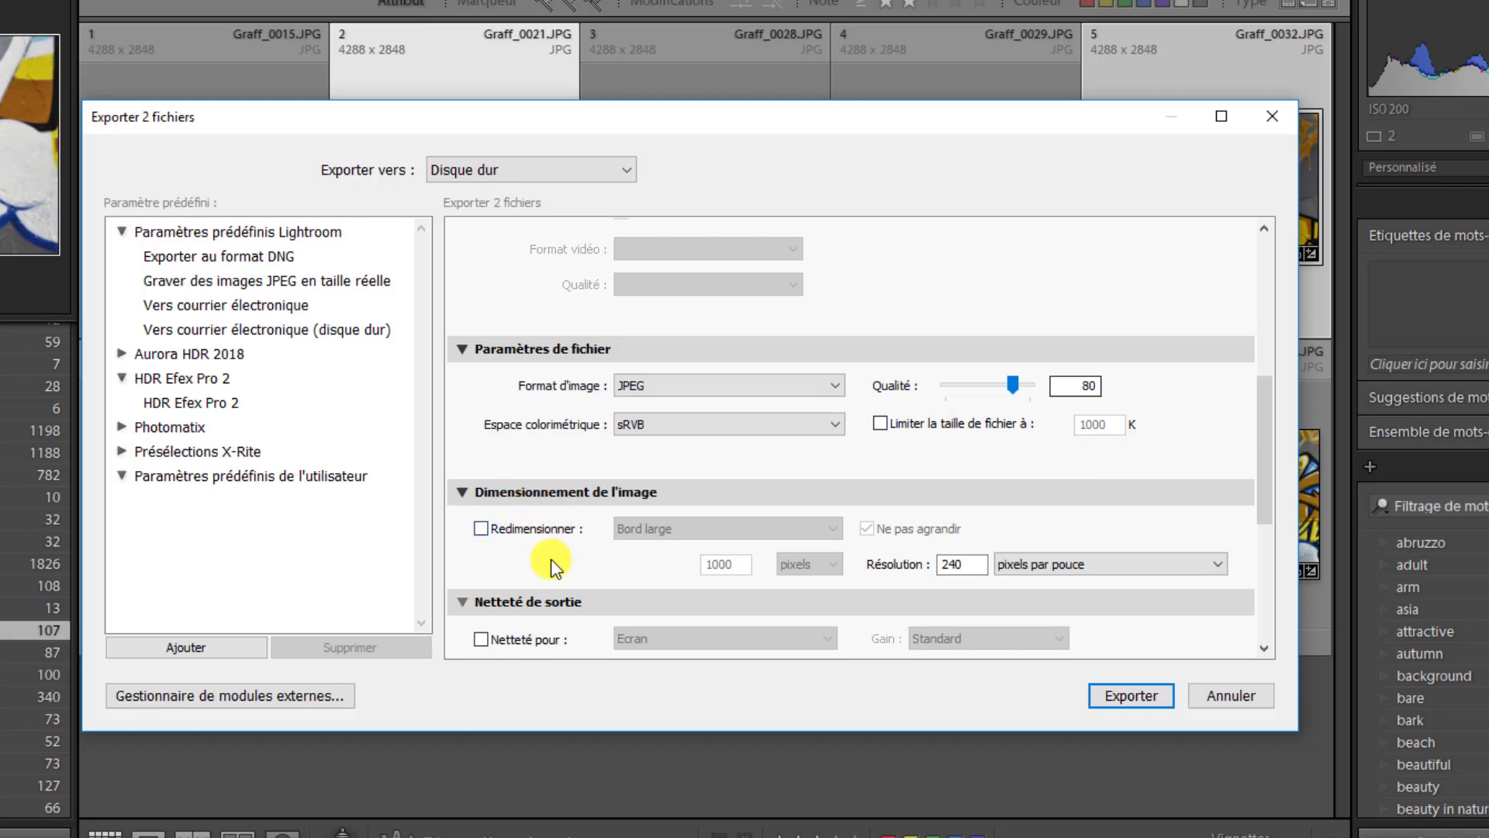
Step: Enable resizing of the exported images
click(483, 530)
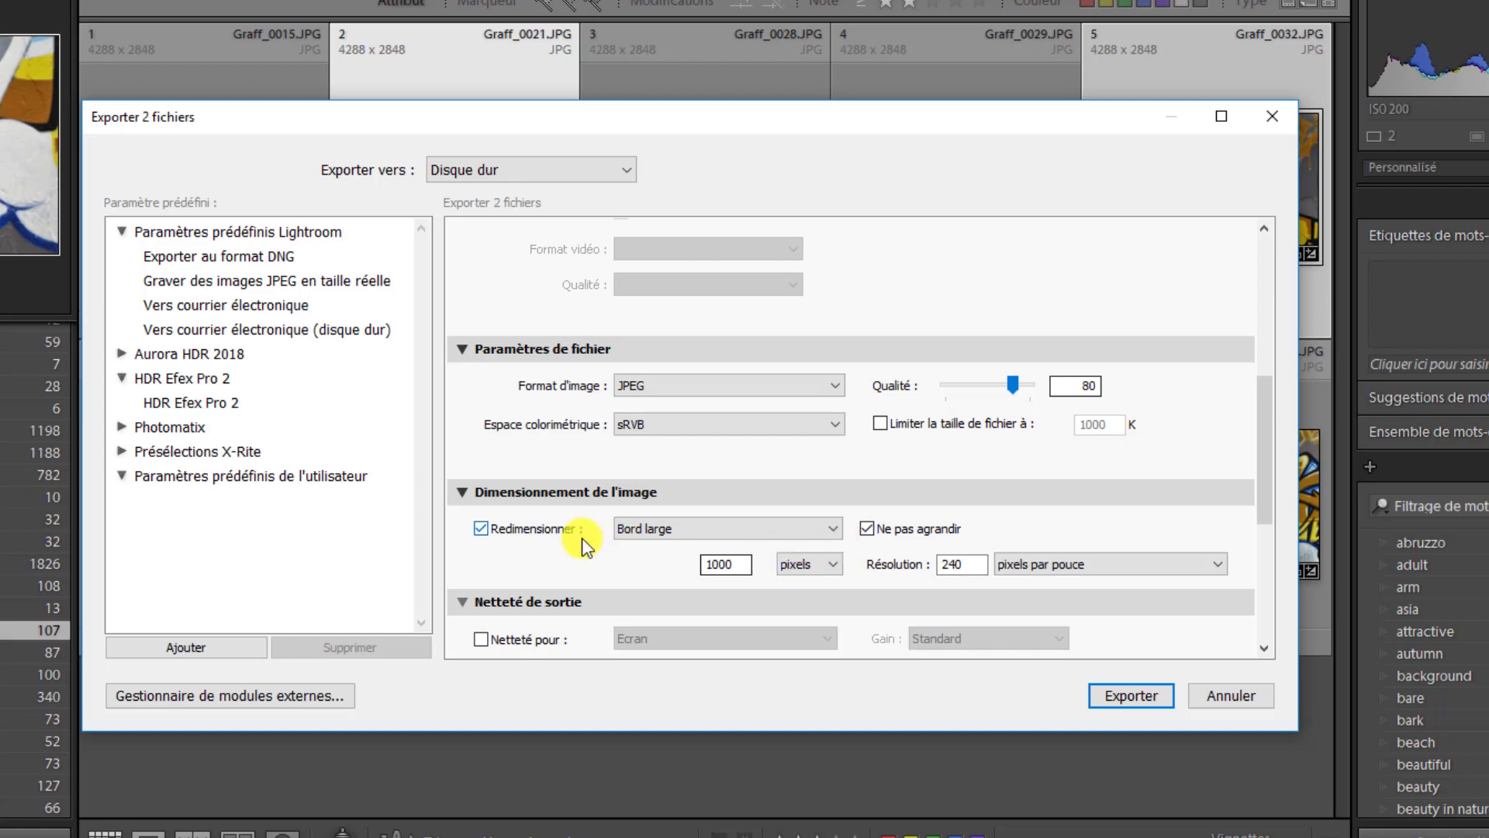
Step: Try Mégapixels as the resizing method and switch the method back to Bord large
click(835, 528)
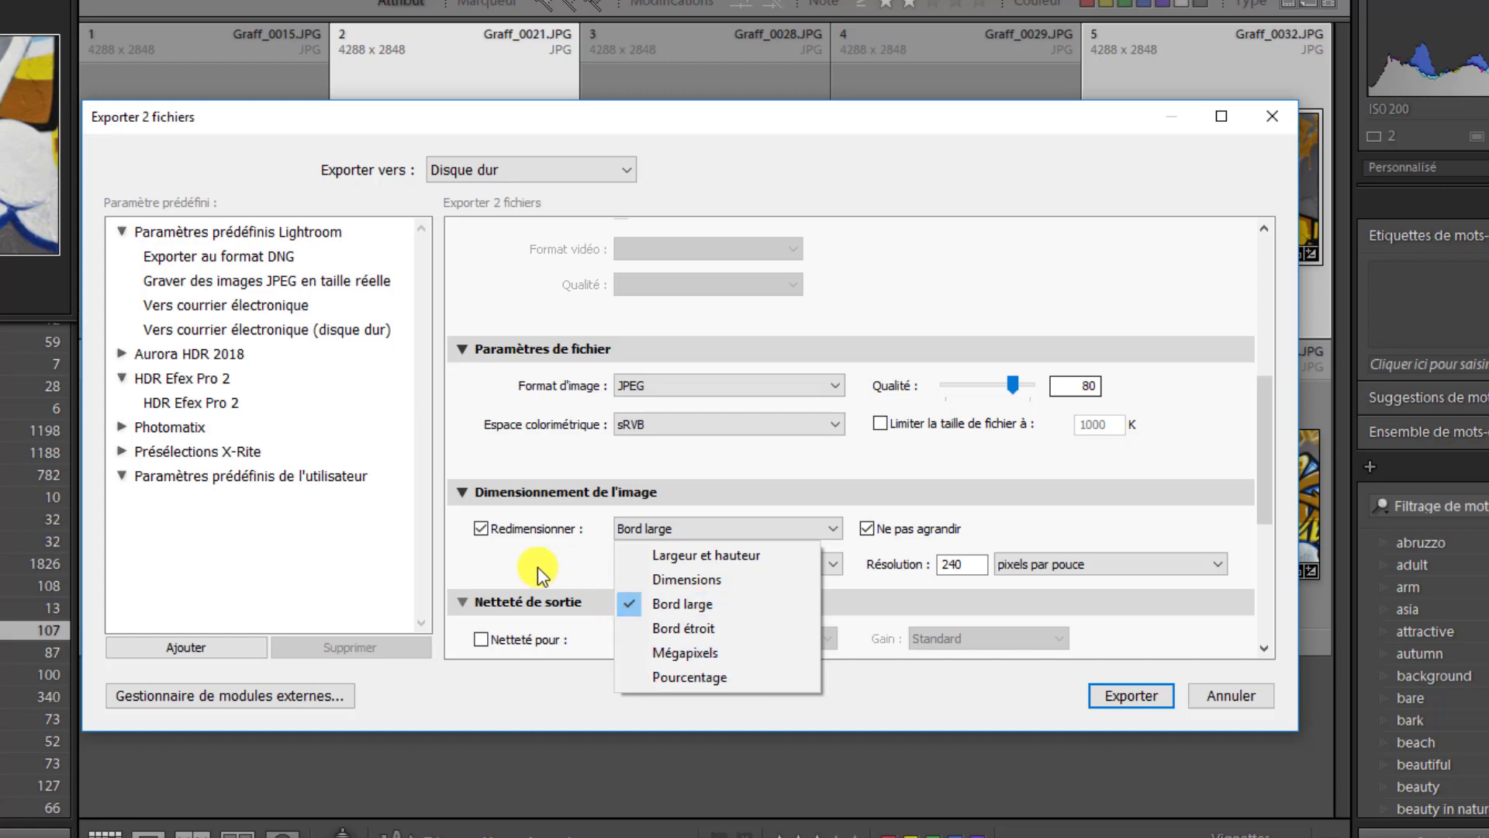
click(699, 659)
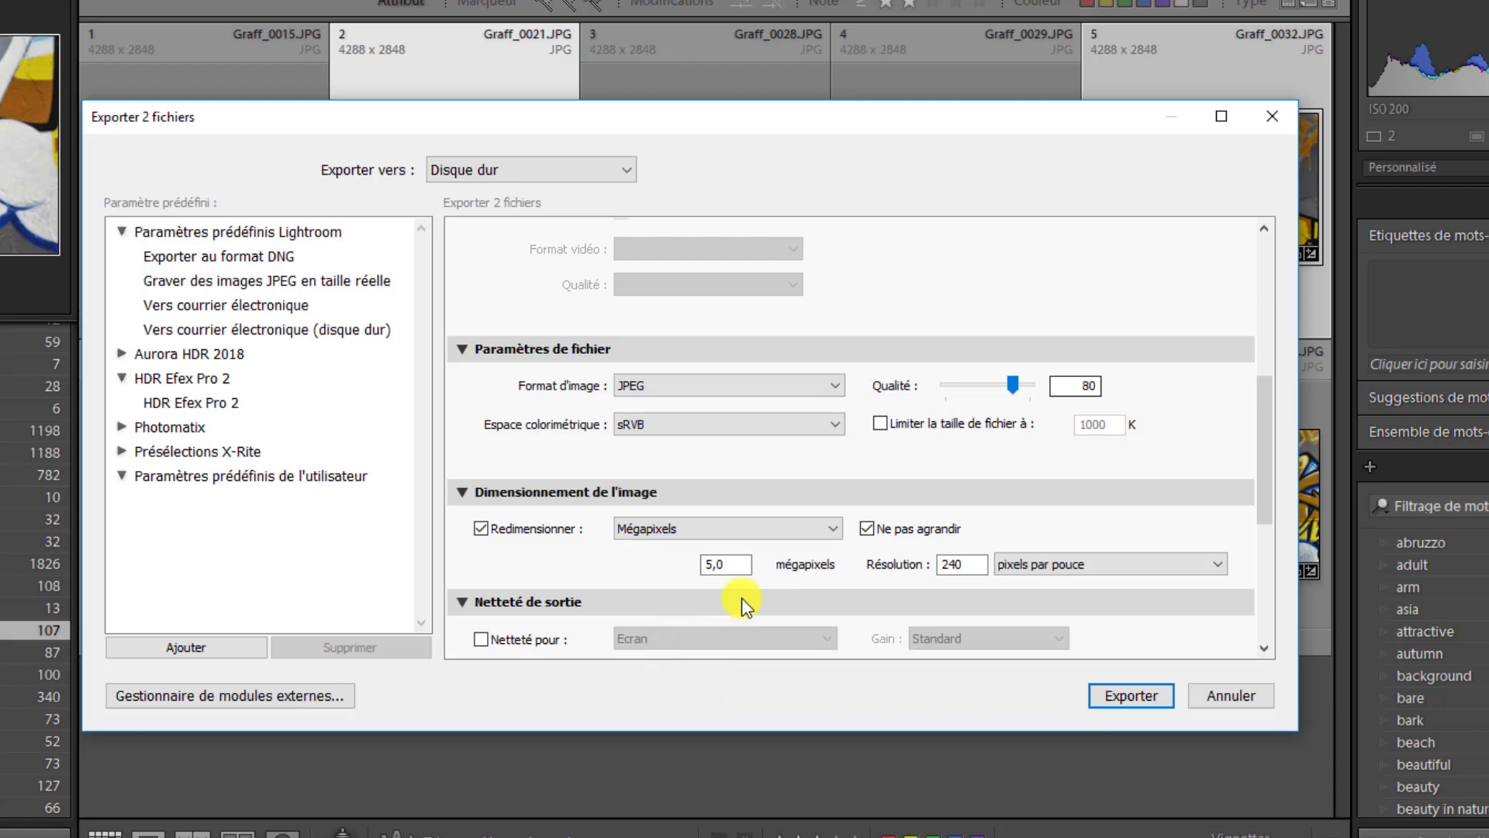
click(727, 562)
double_click(736, 564)
double_click(723, 562)
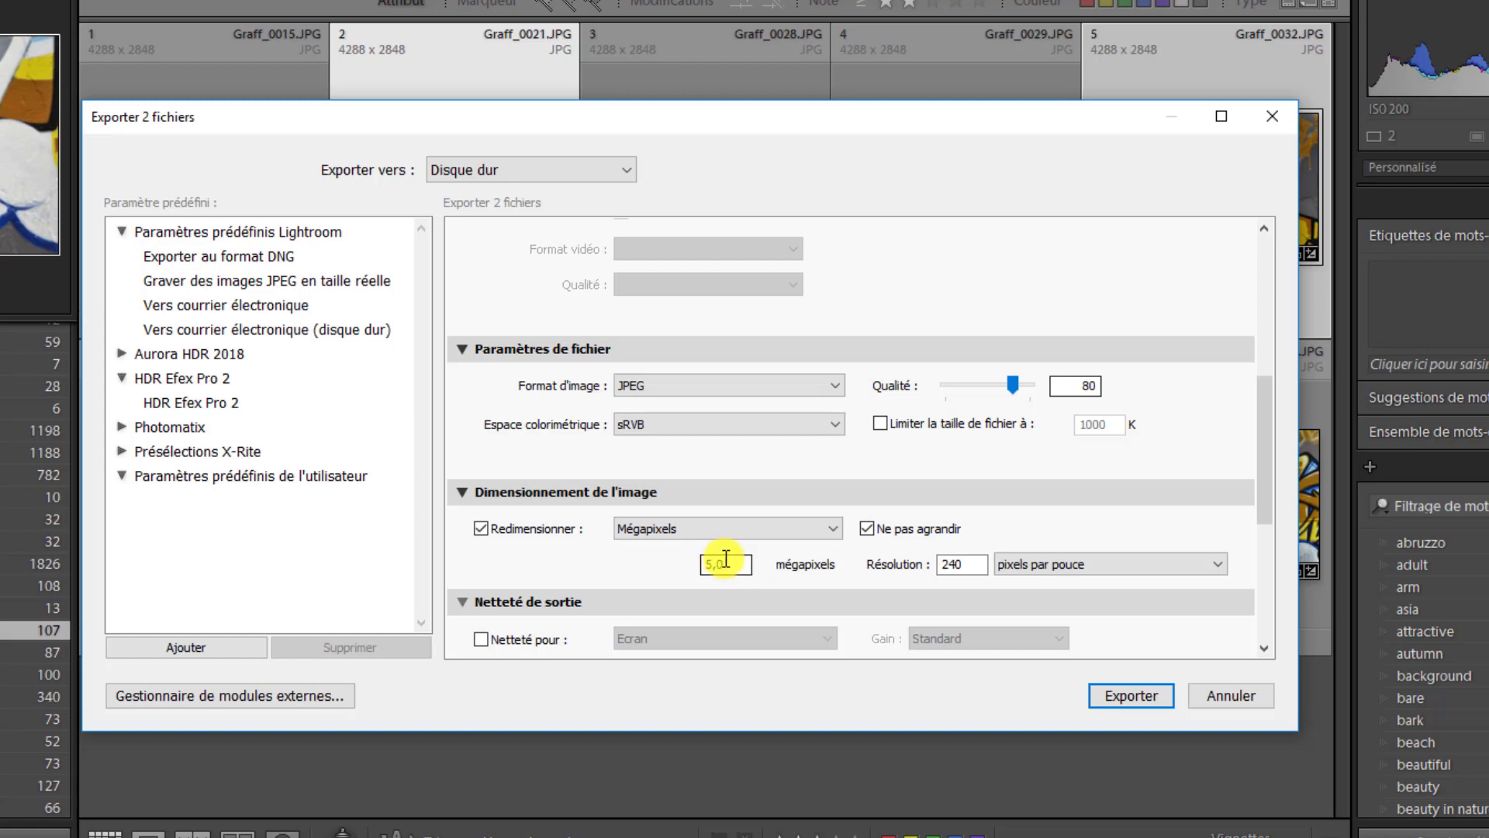
click(709, 565)
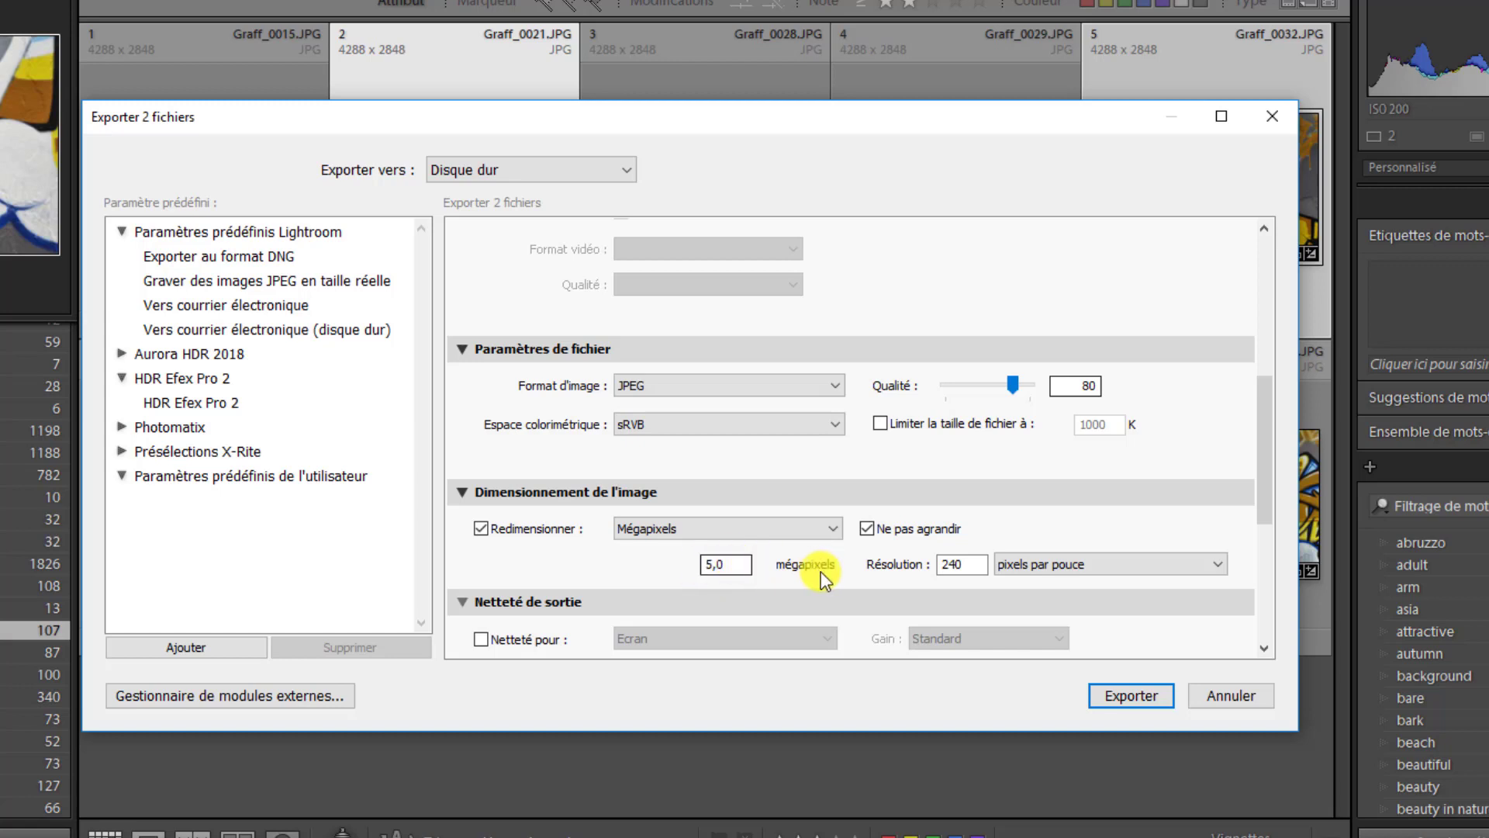
click(832, 532)
click(700, 607)
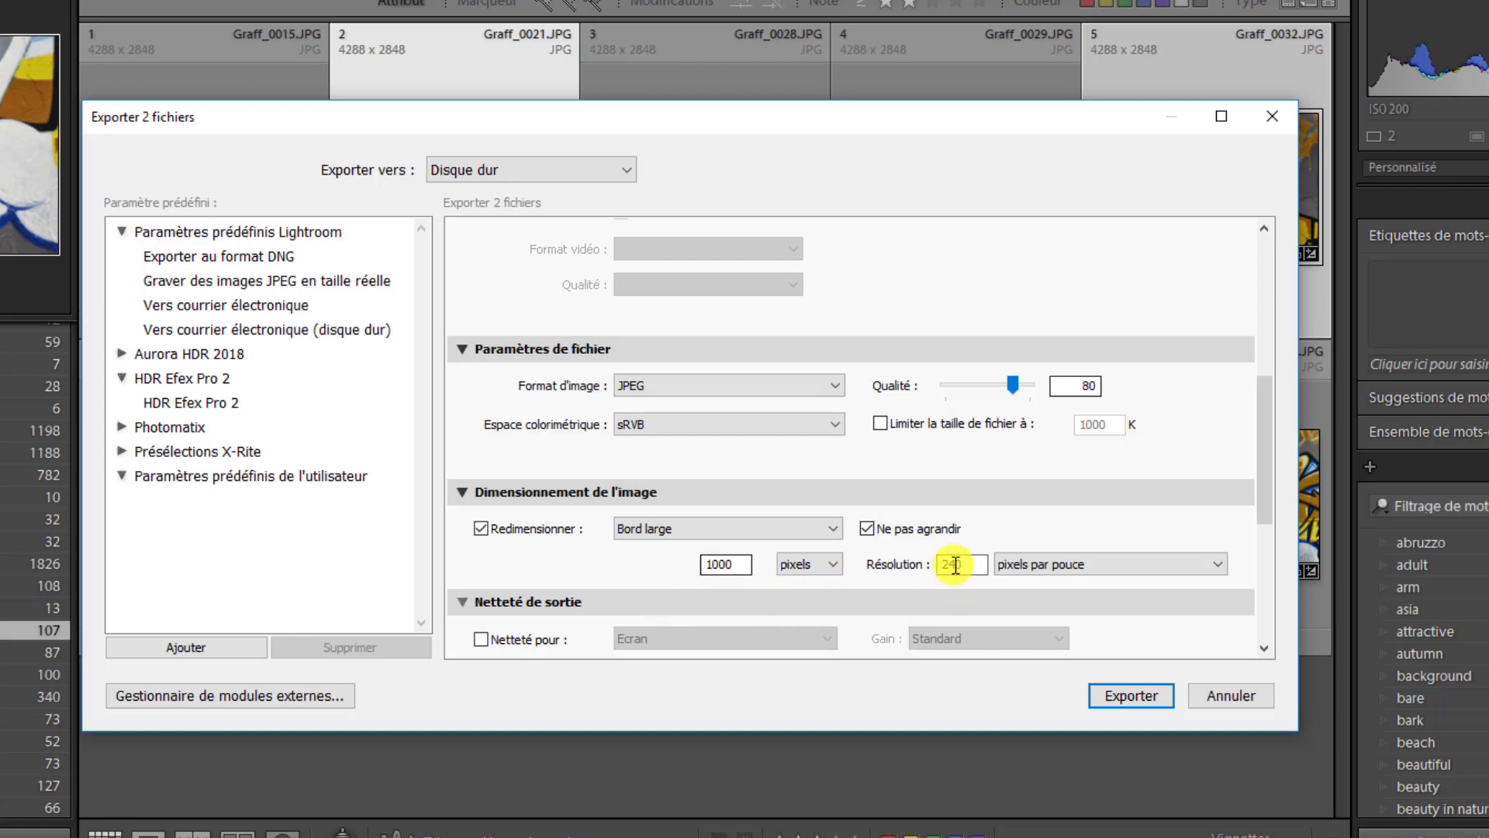
Step: Keep Ne pas agrandir enabled and set the export resolution to 72 pixels par pouce
click(865, 529)
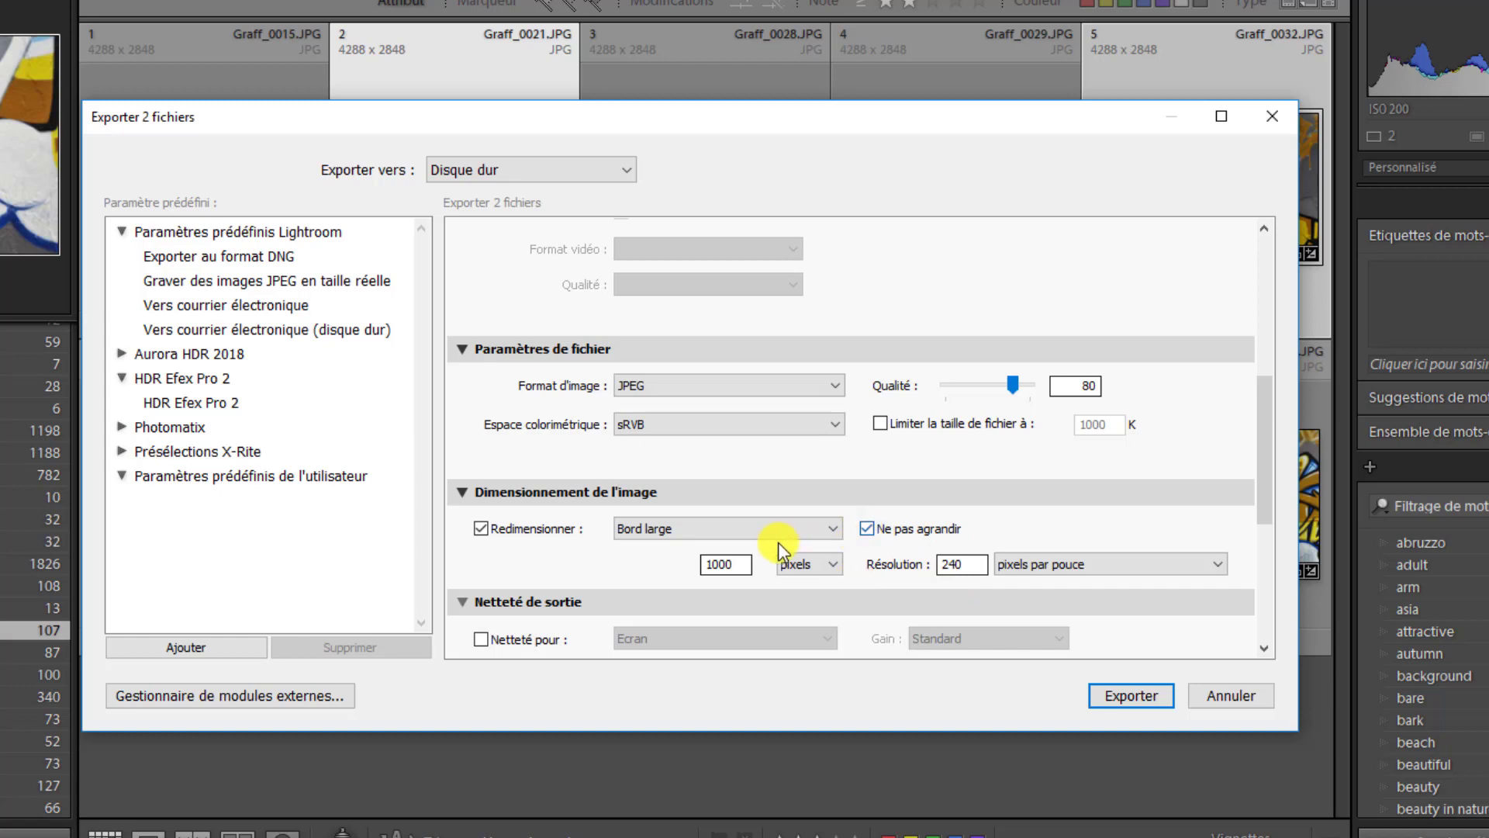
click(729, 558)
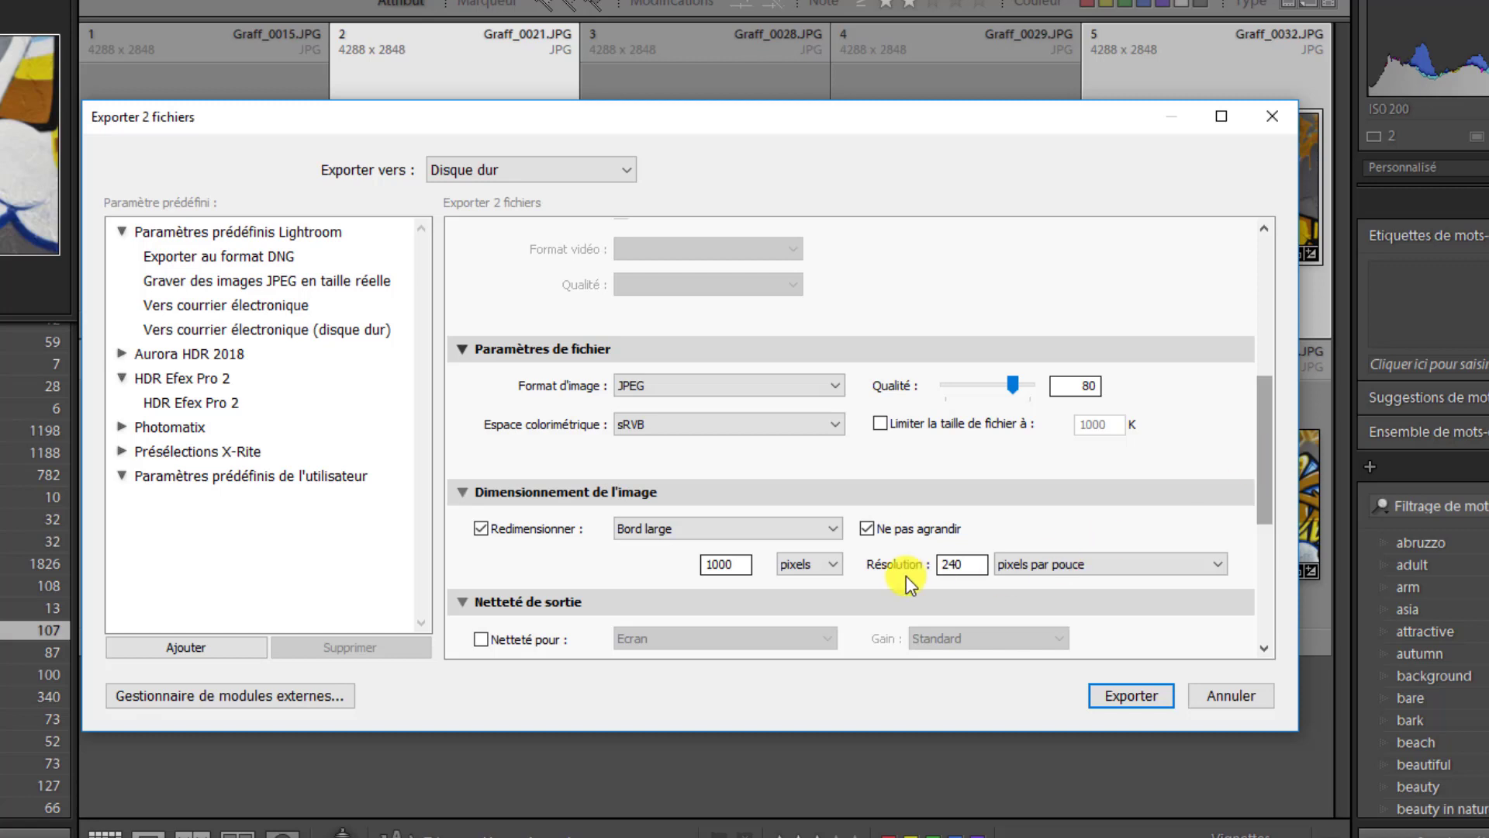
click(1217, 569)
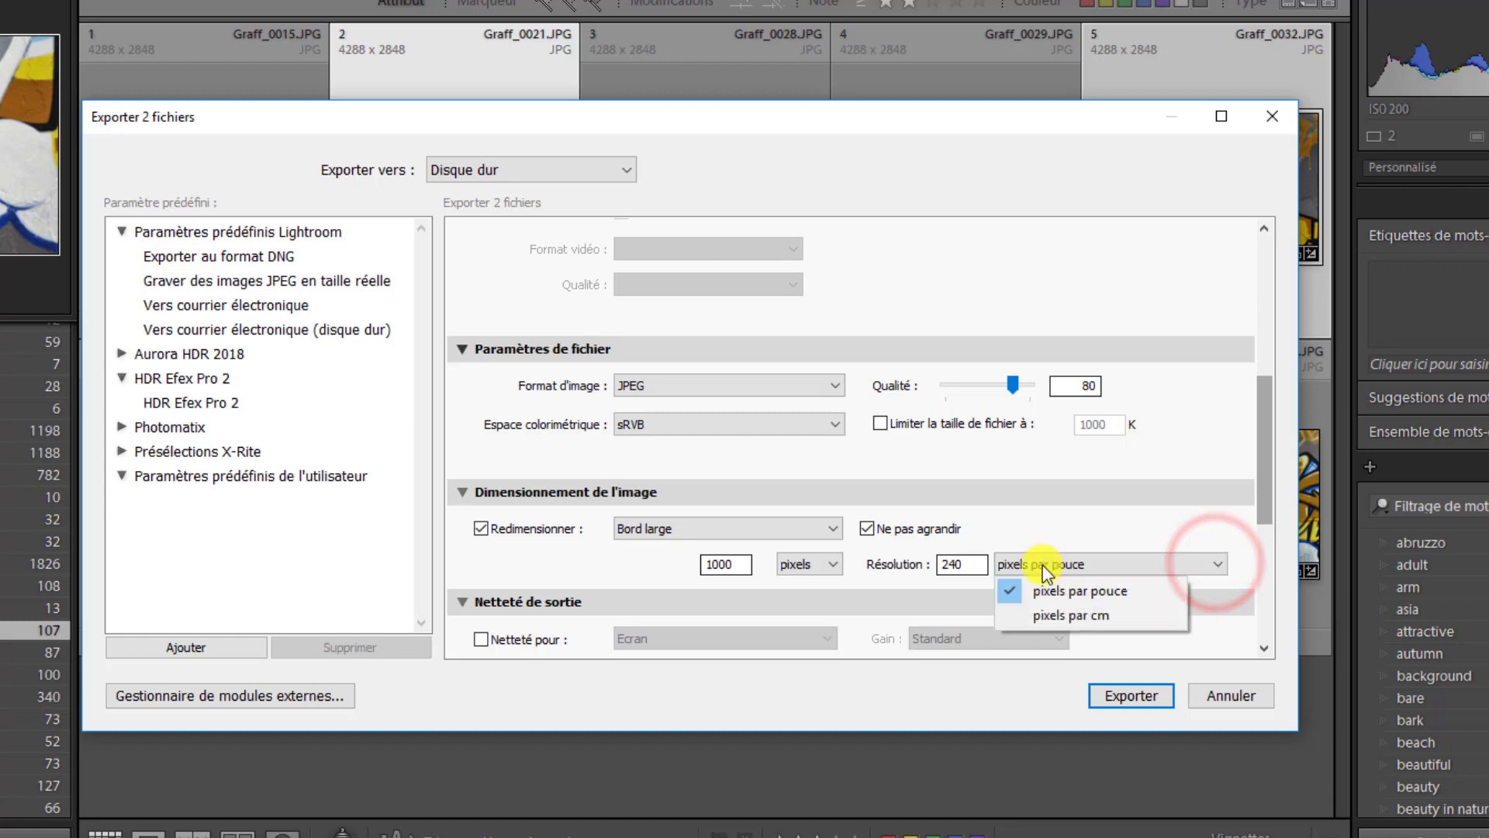
click(968, 562)
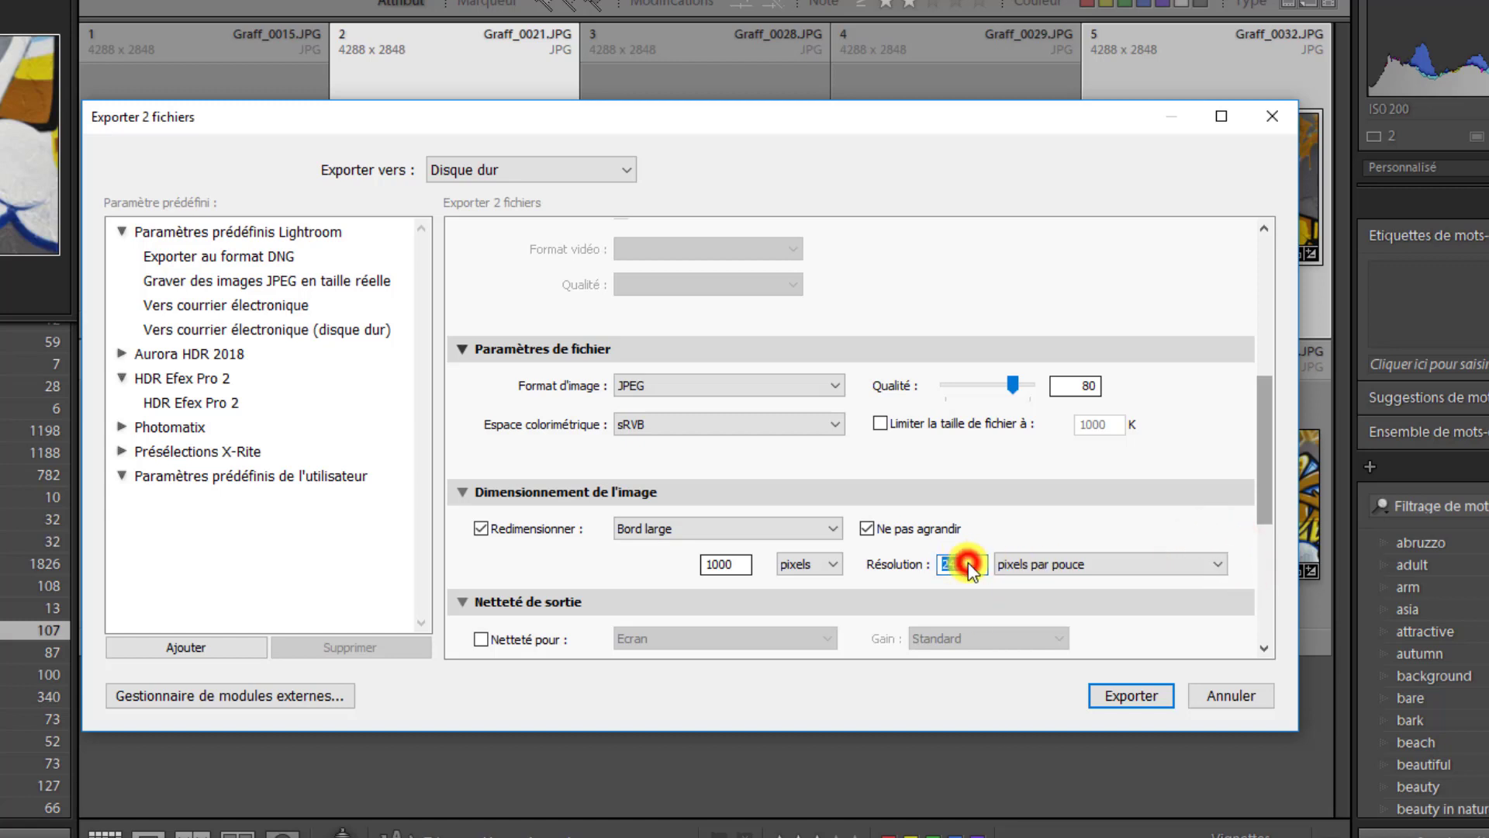
double_click(973, 563)
text(72)
Step: Try output sharpening, review its target media options, and disable it again
drag(1265, 451, 1255, 499)
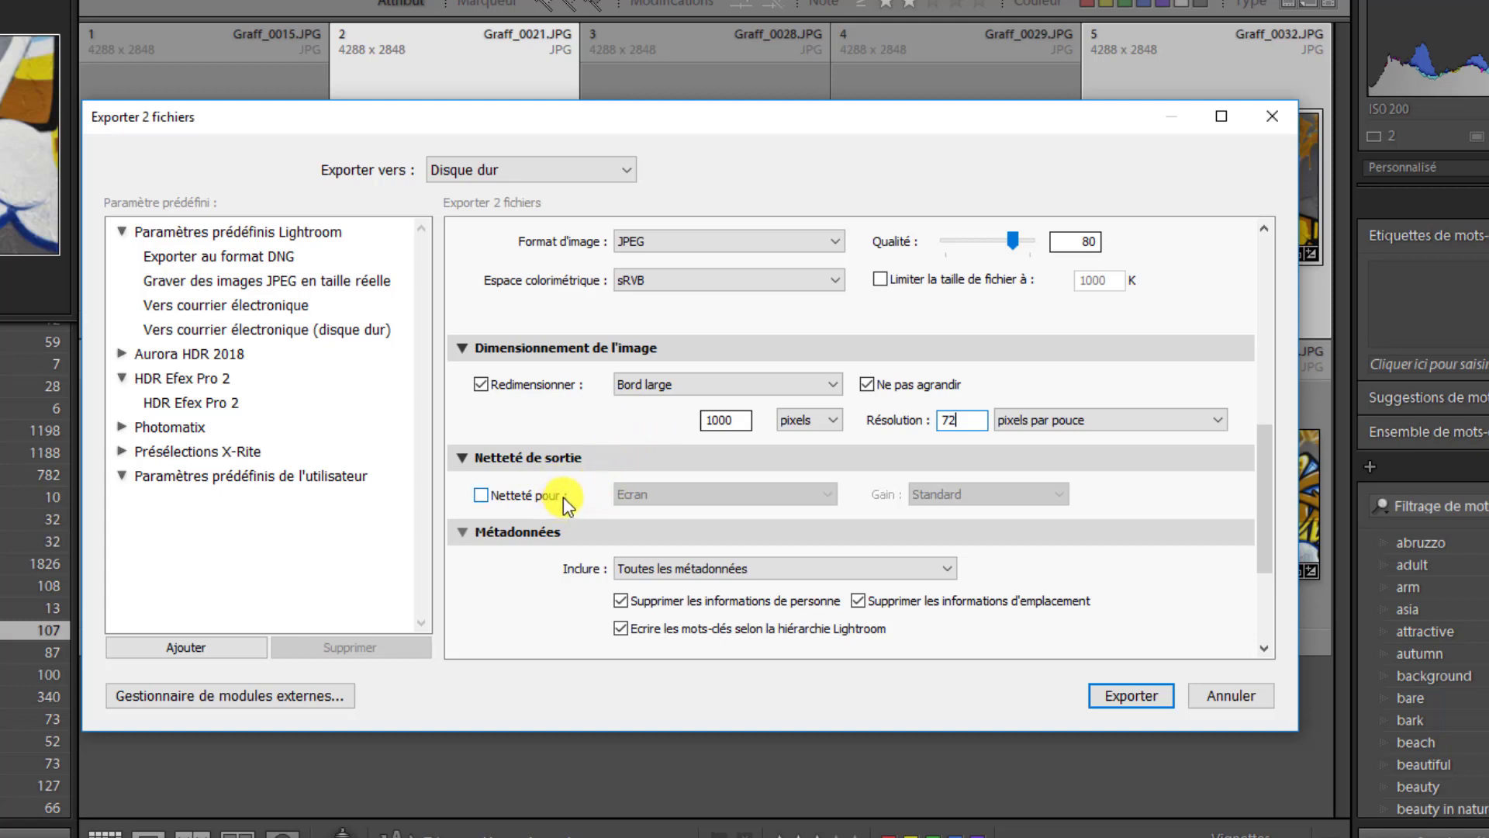
click(481, 495)
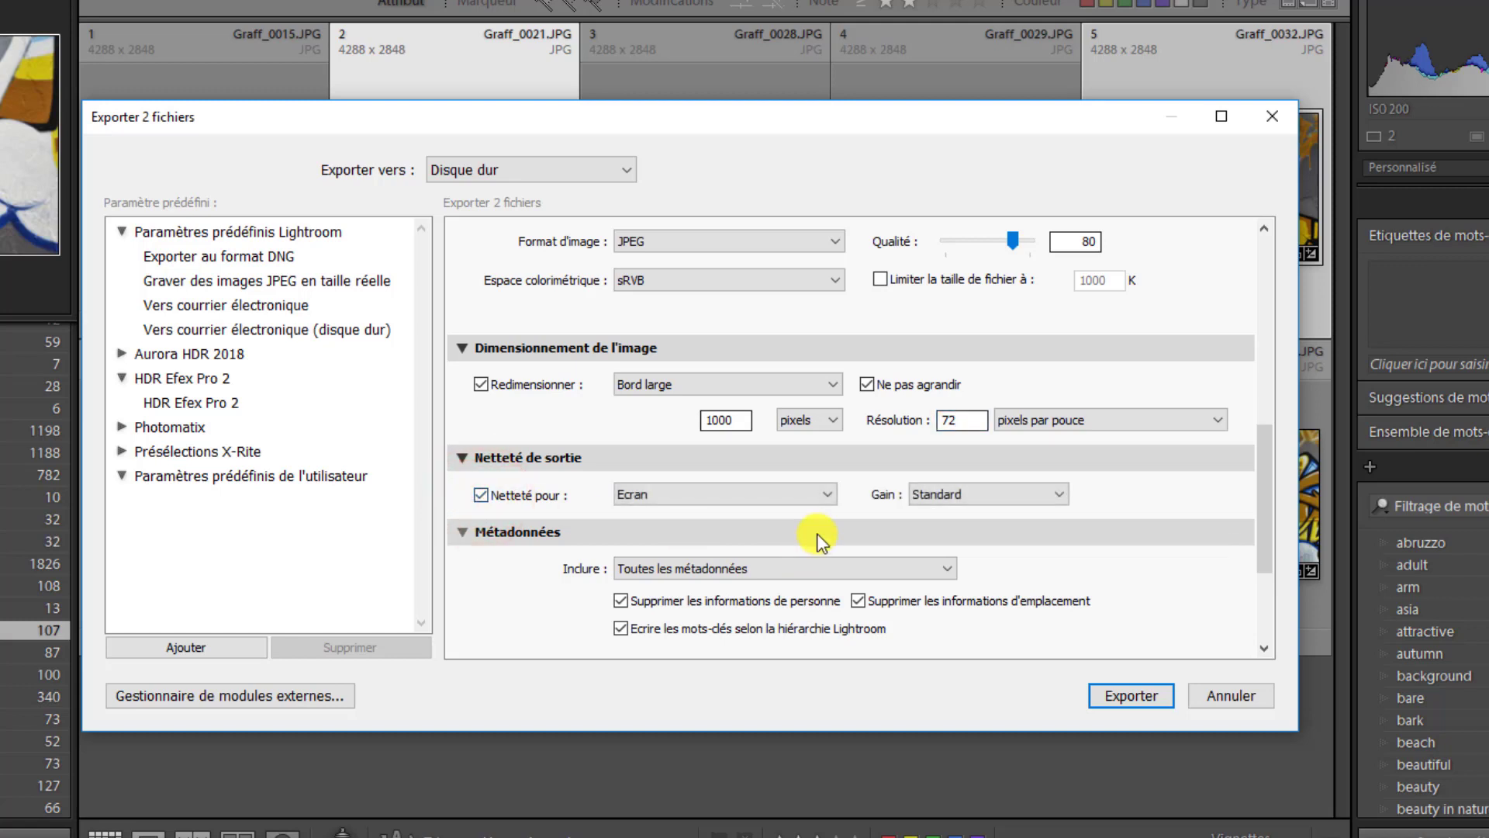
click(830, 493)
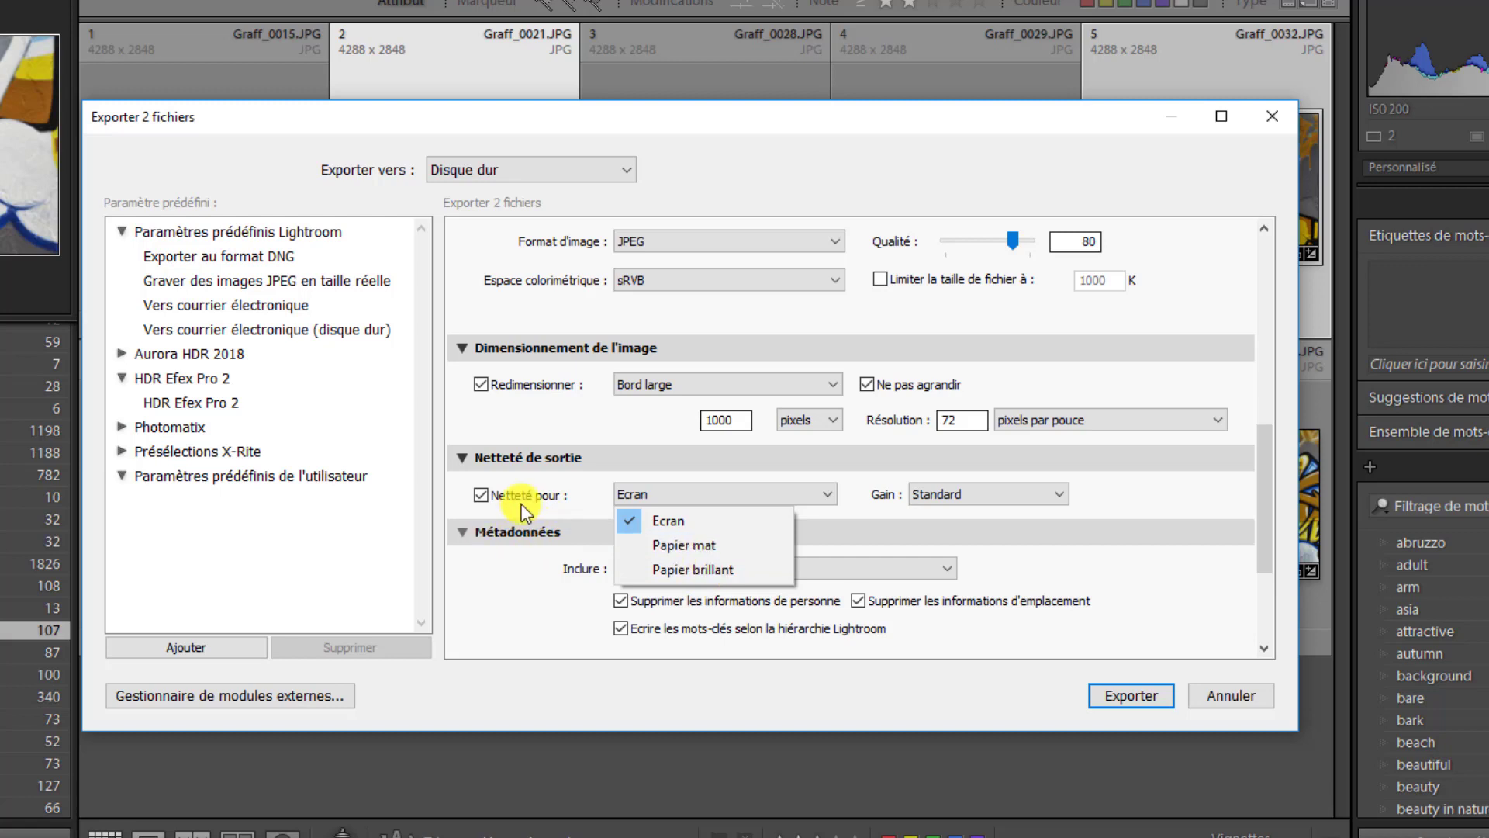
click(481, 497)
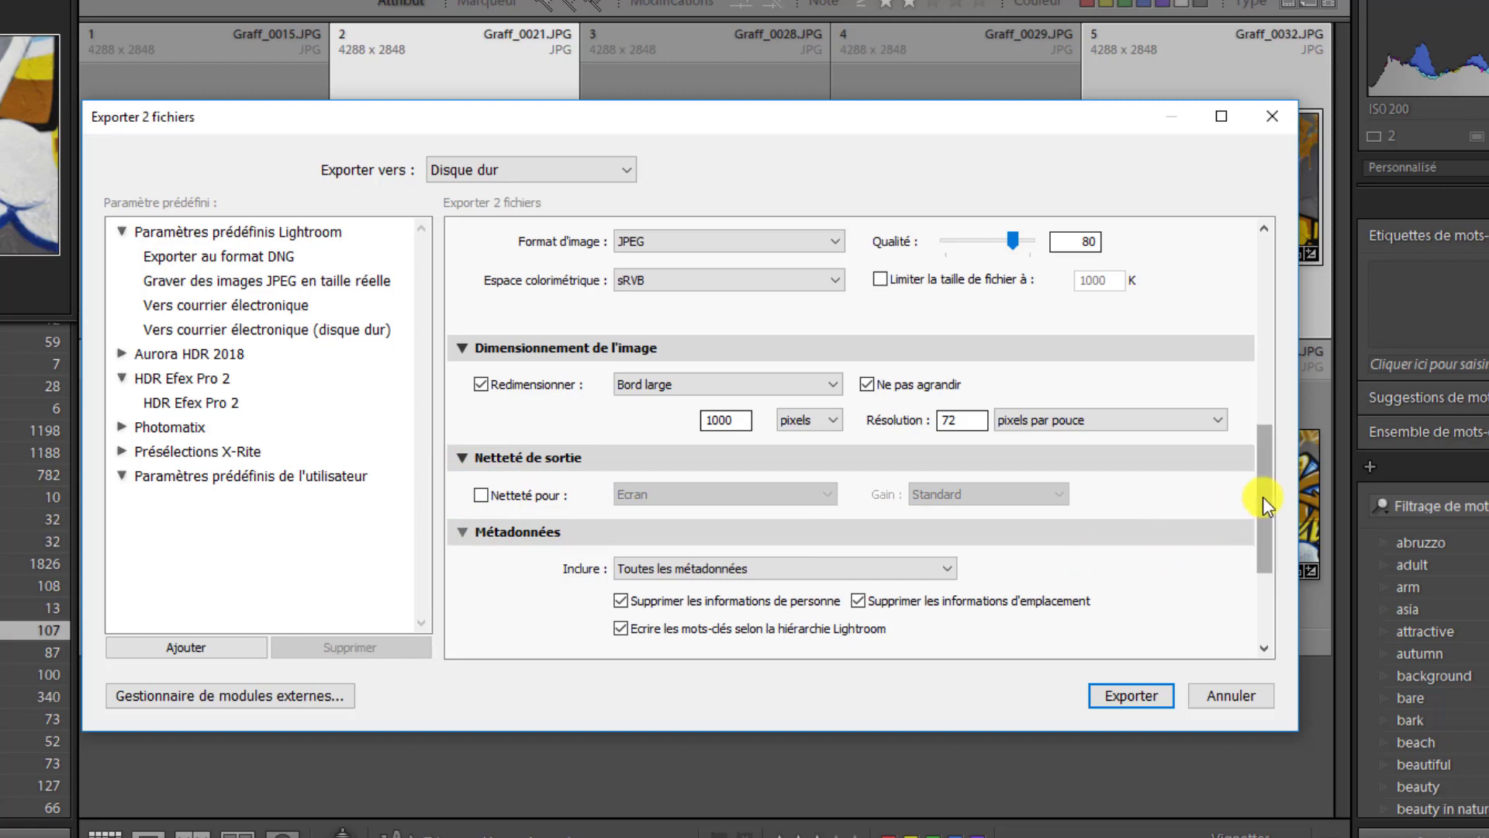
Step: Limit the metadata included in the exported files to Copyright uniquement
drag(1263, 500, 1254, 529)
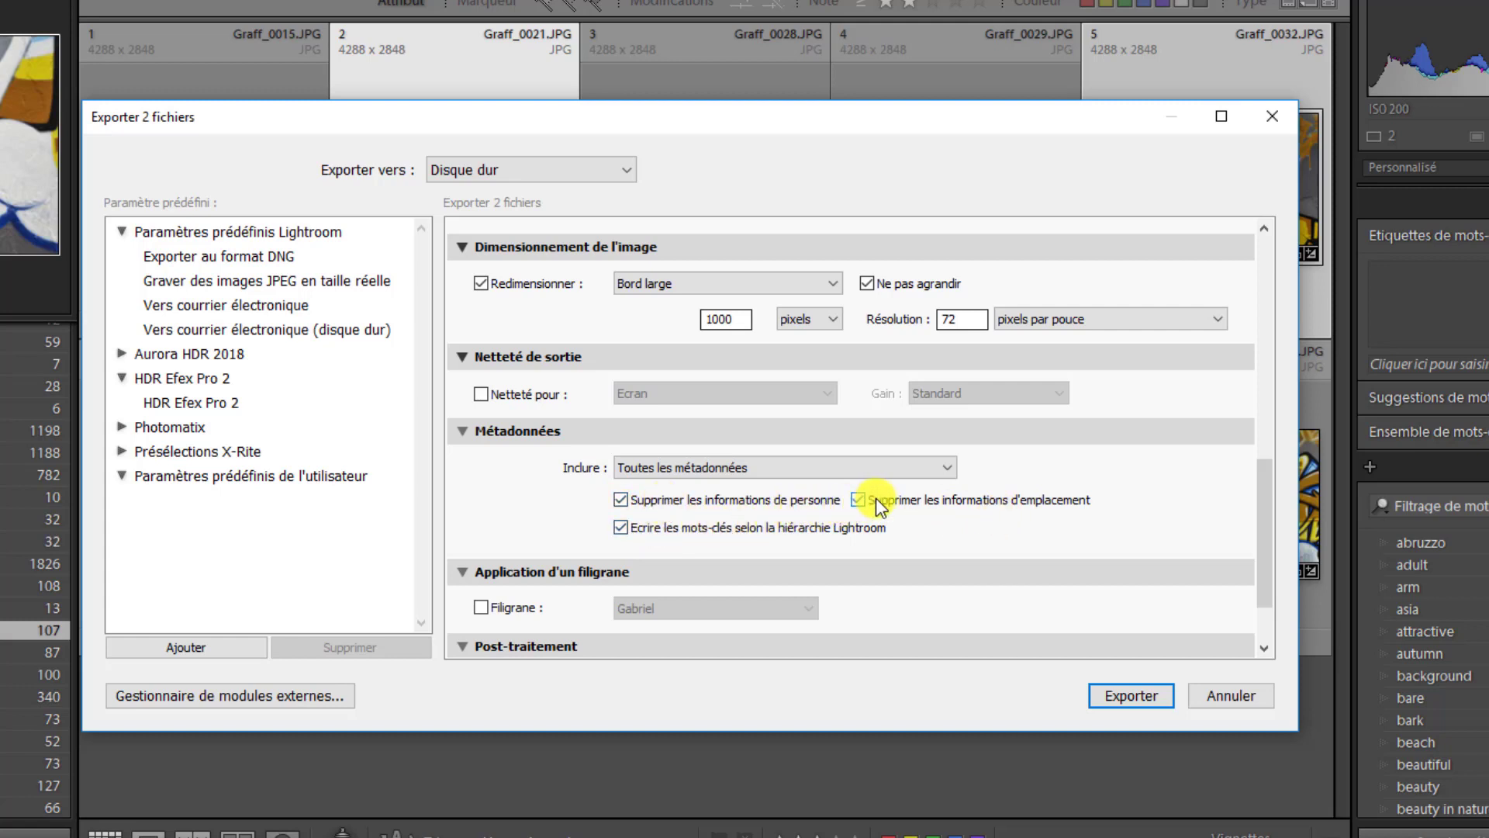
click(948, 468)
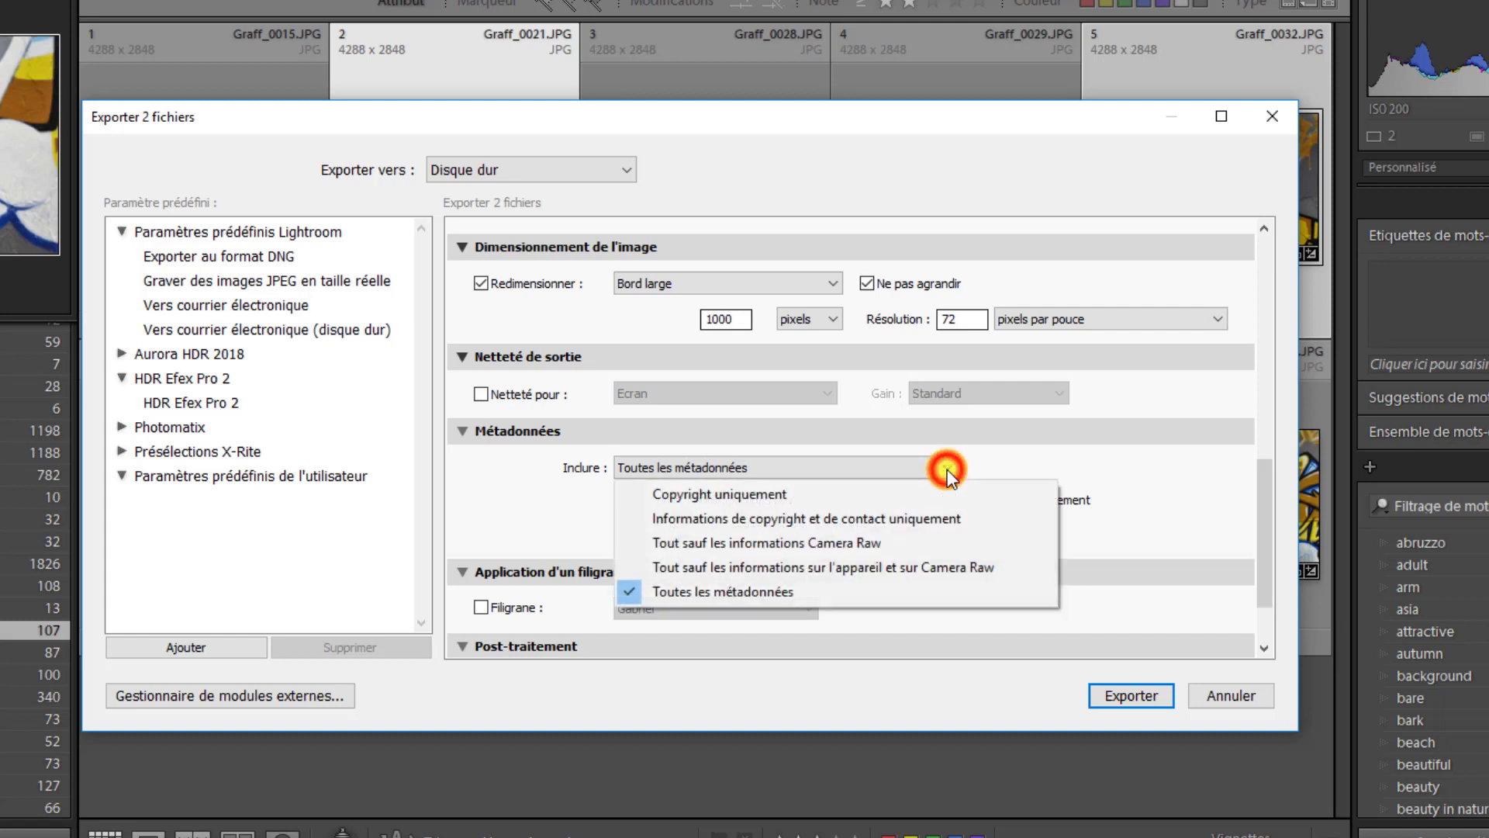
click(754, 494)
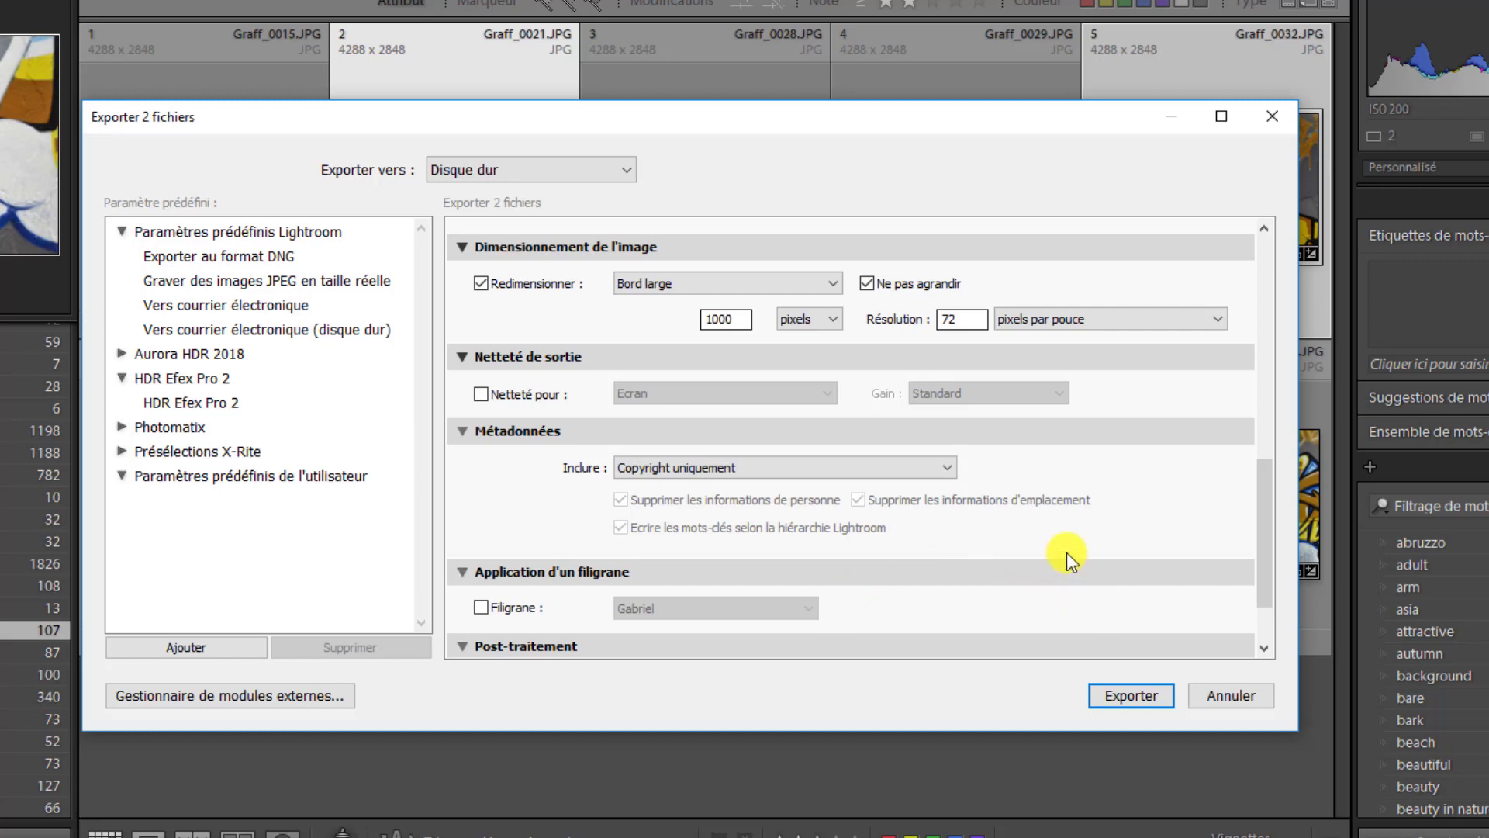
click(947, 467)
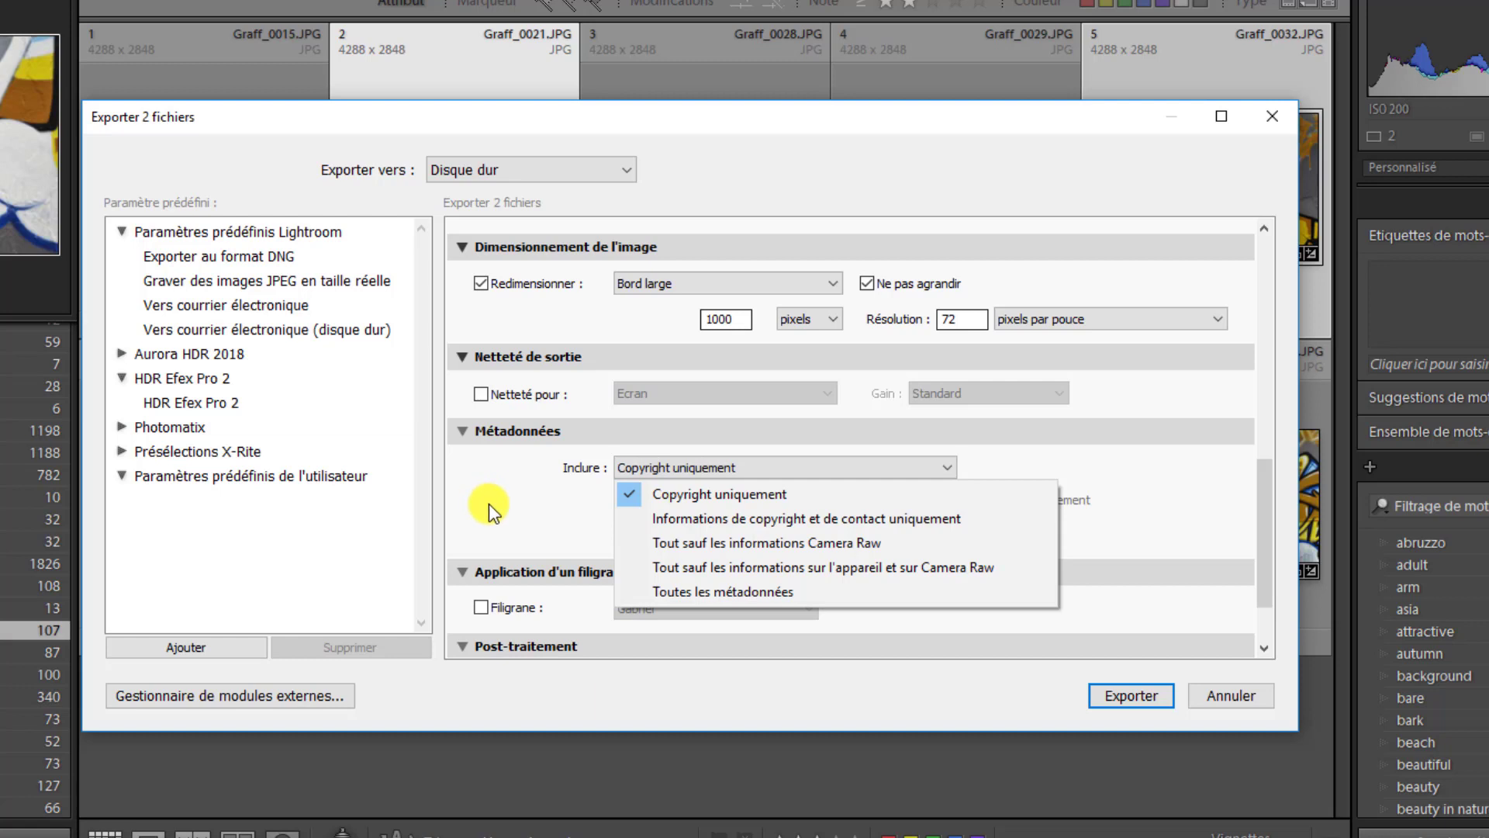
click(489, 504)
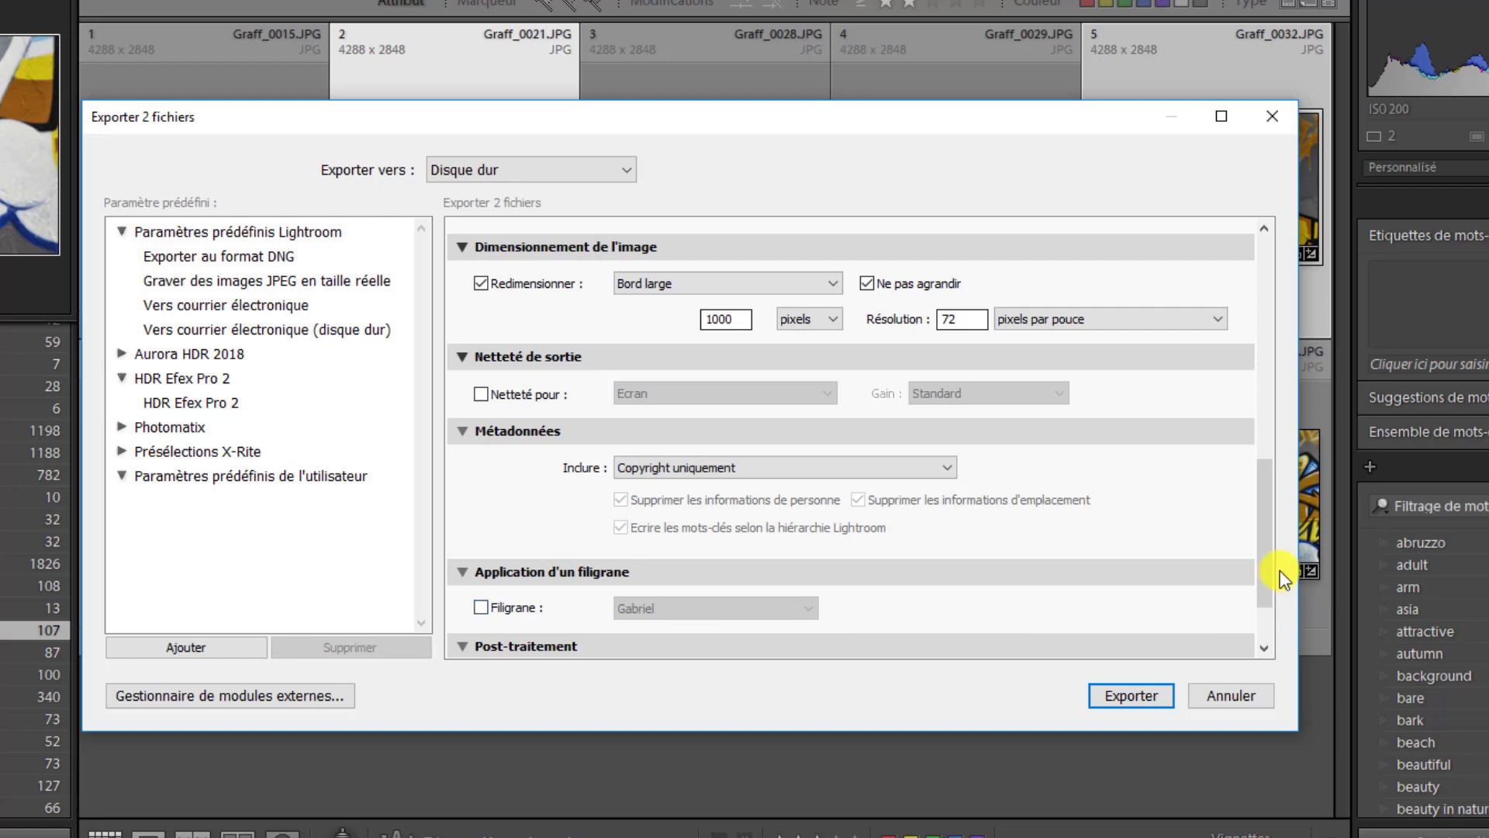
Step: Enable the watermark and set the action after export to Ouvrir dans Adobe Photoshop CC 2019
drag(1268, 565, 1257, 634)
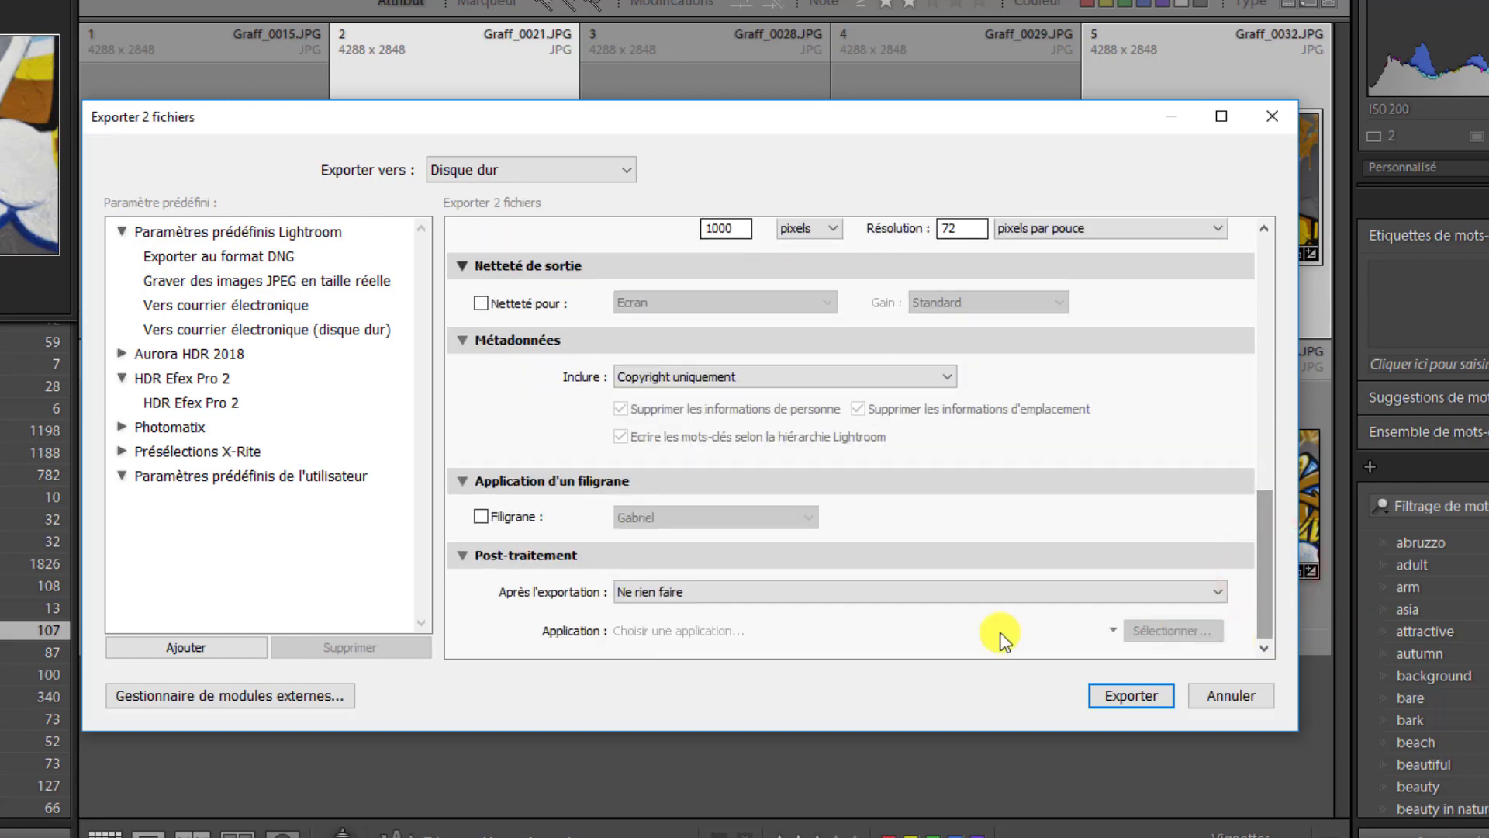
click(481, 516)
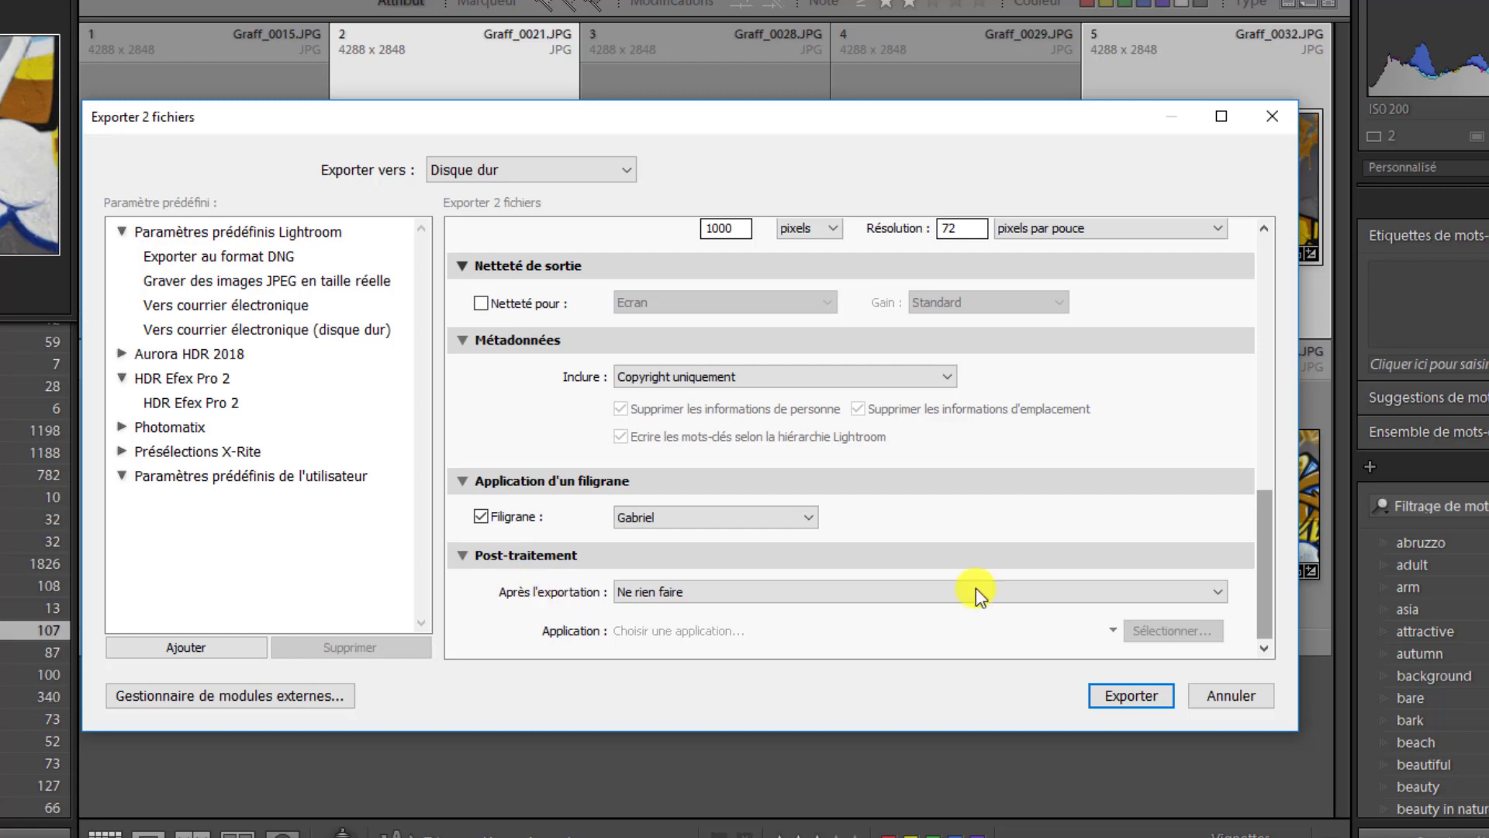
click(1220, 593)
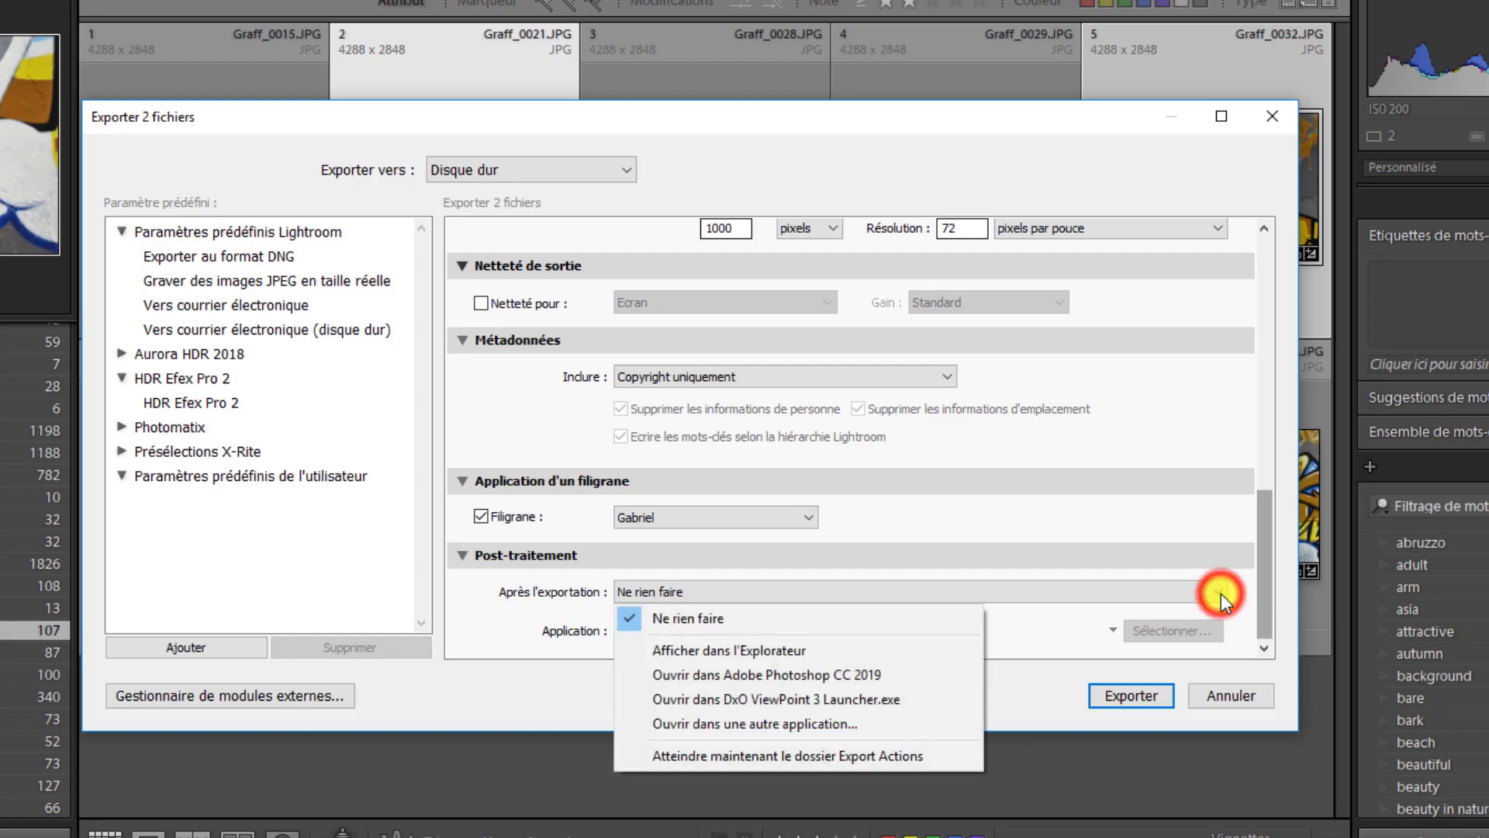
click(844, 672)
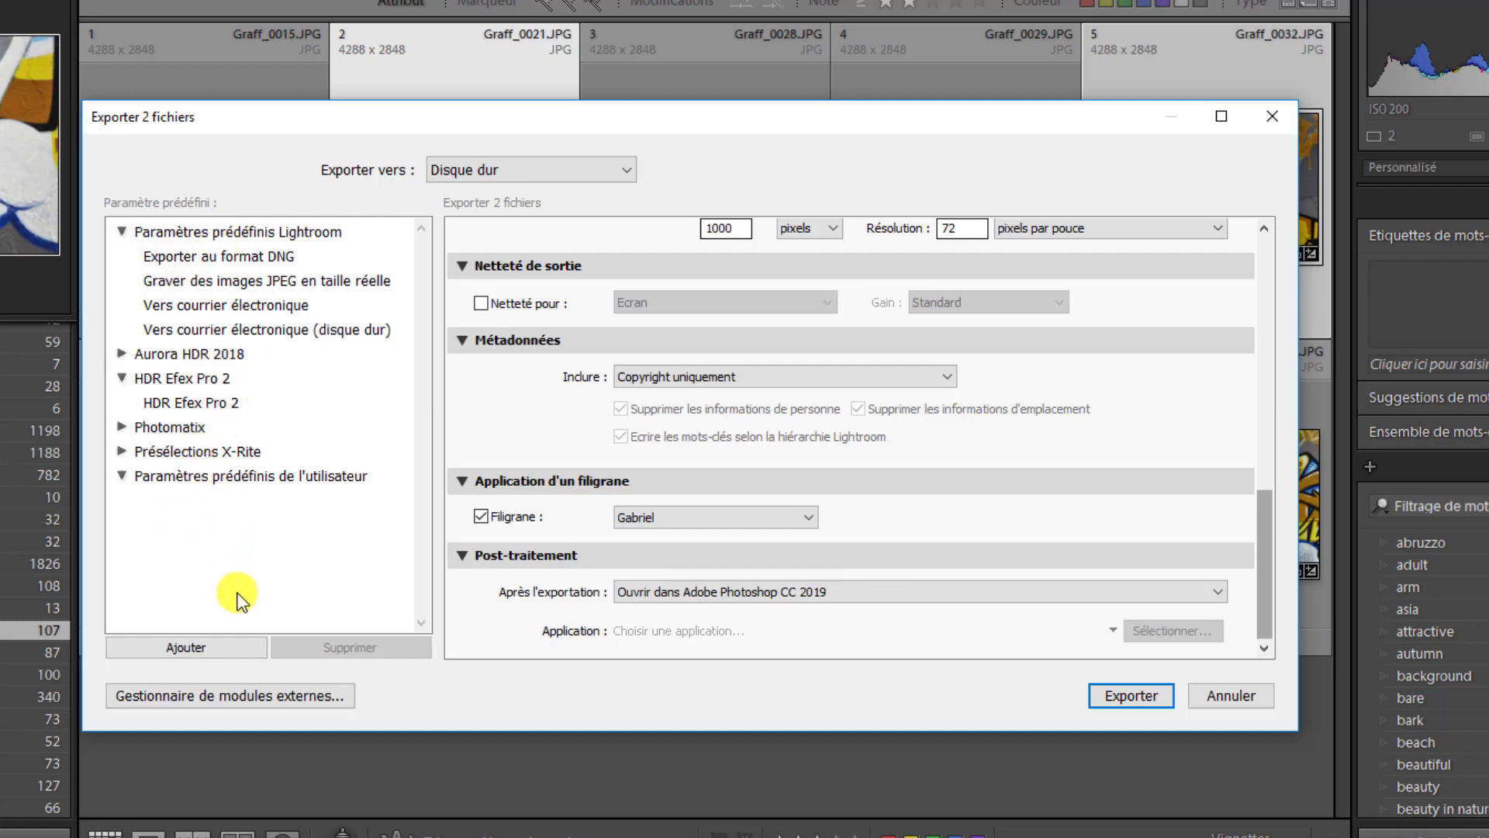
Step: Save the current export settings as a preset named Galerie in Paramètres prédéfinis de l'utilisateur
click(208, 650)
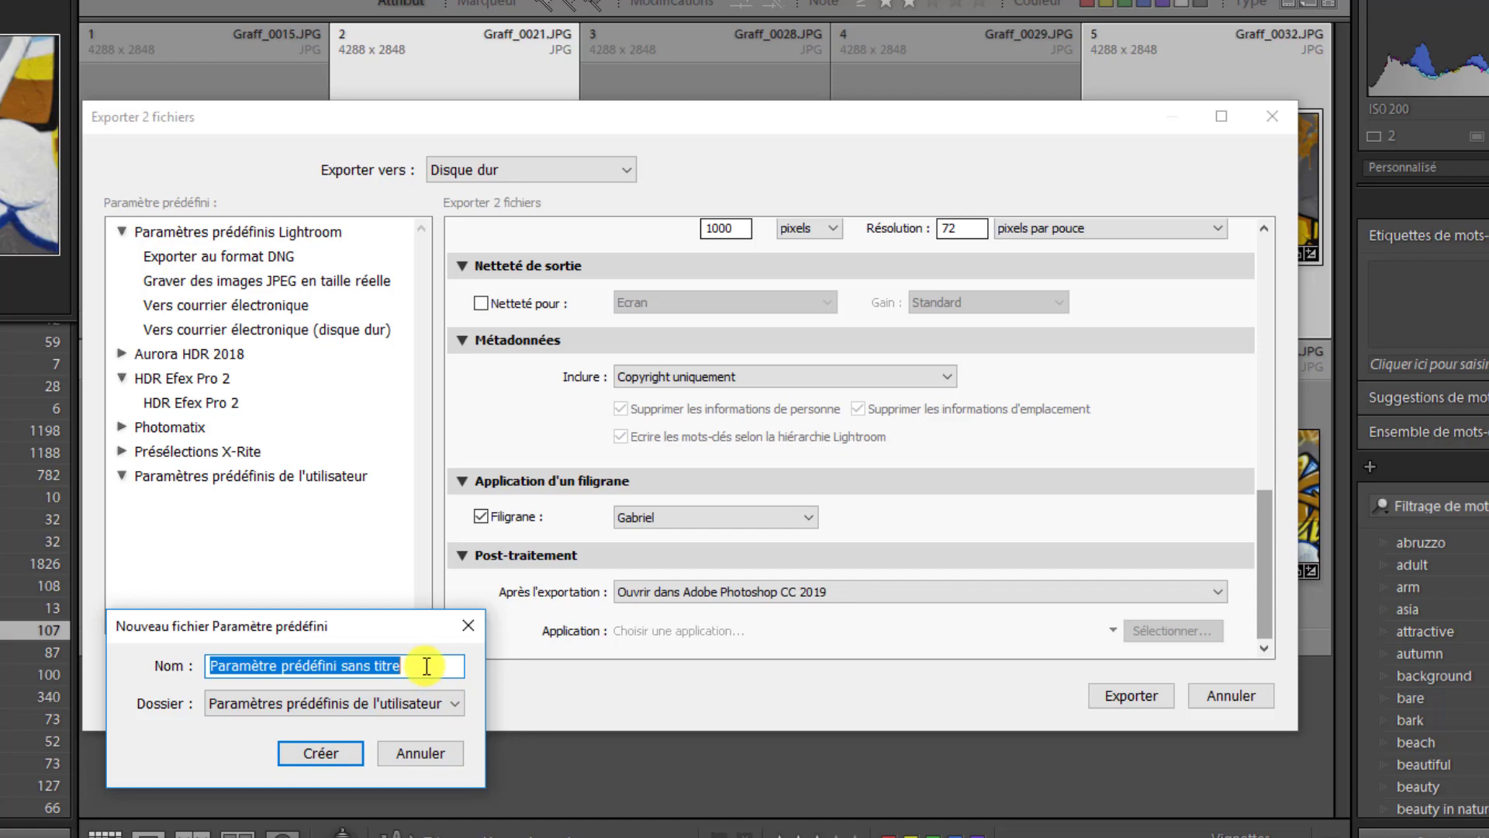
drag(431, 667, 179, 652)
text(Galerie)
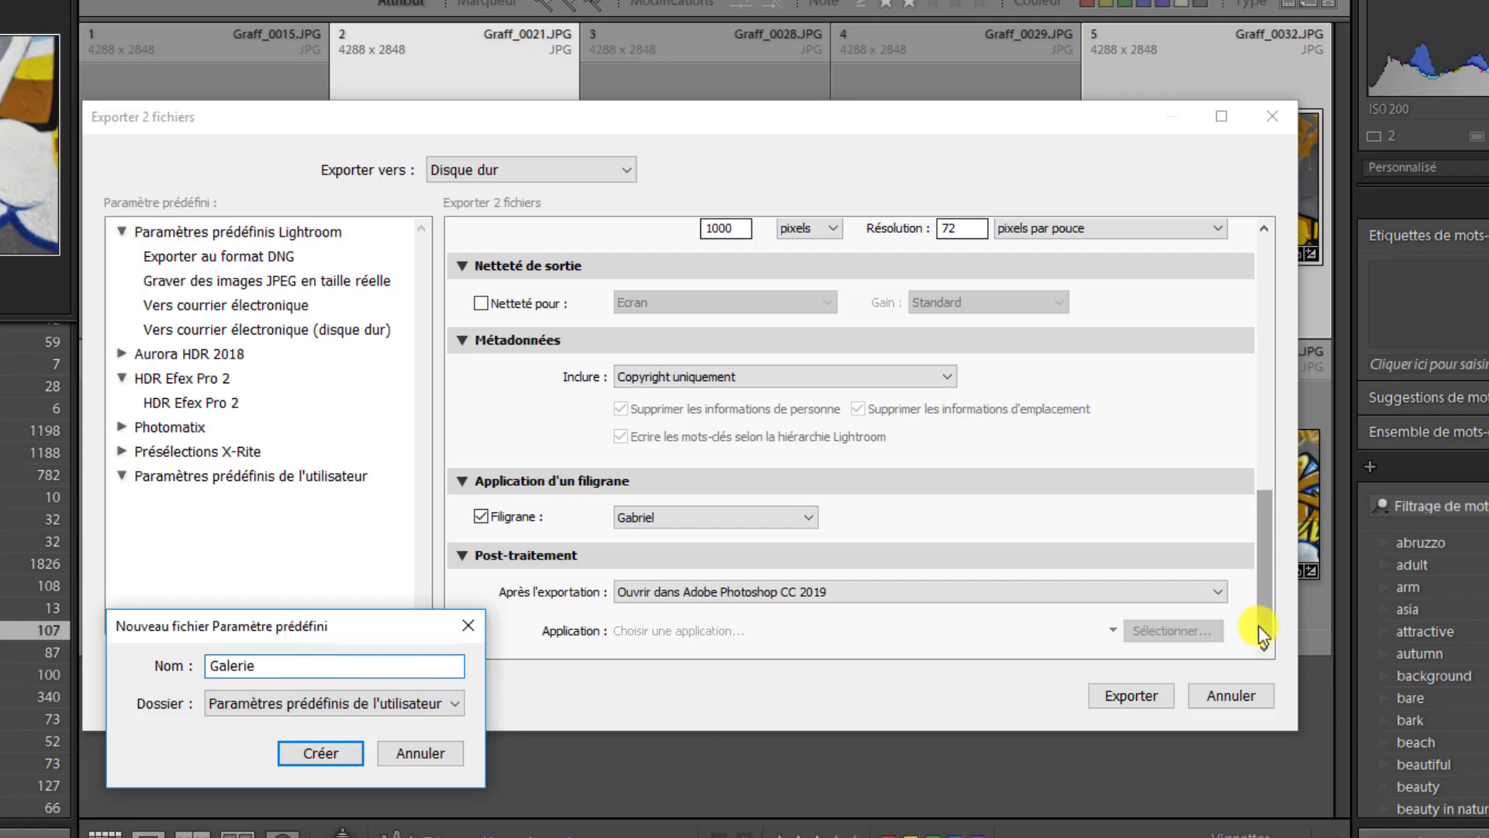
click(319, 752)
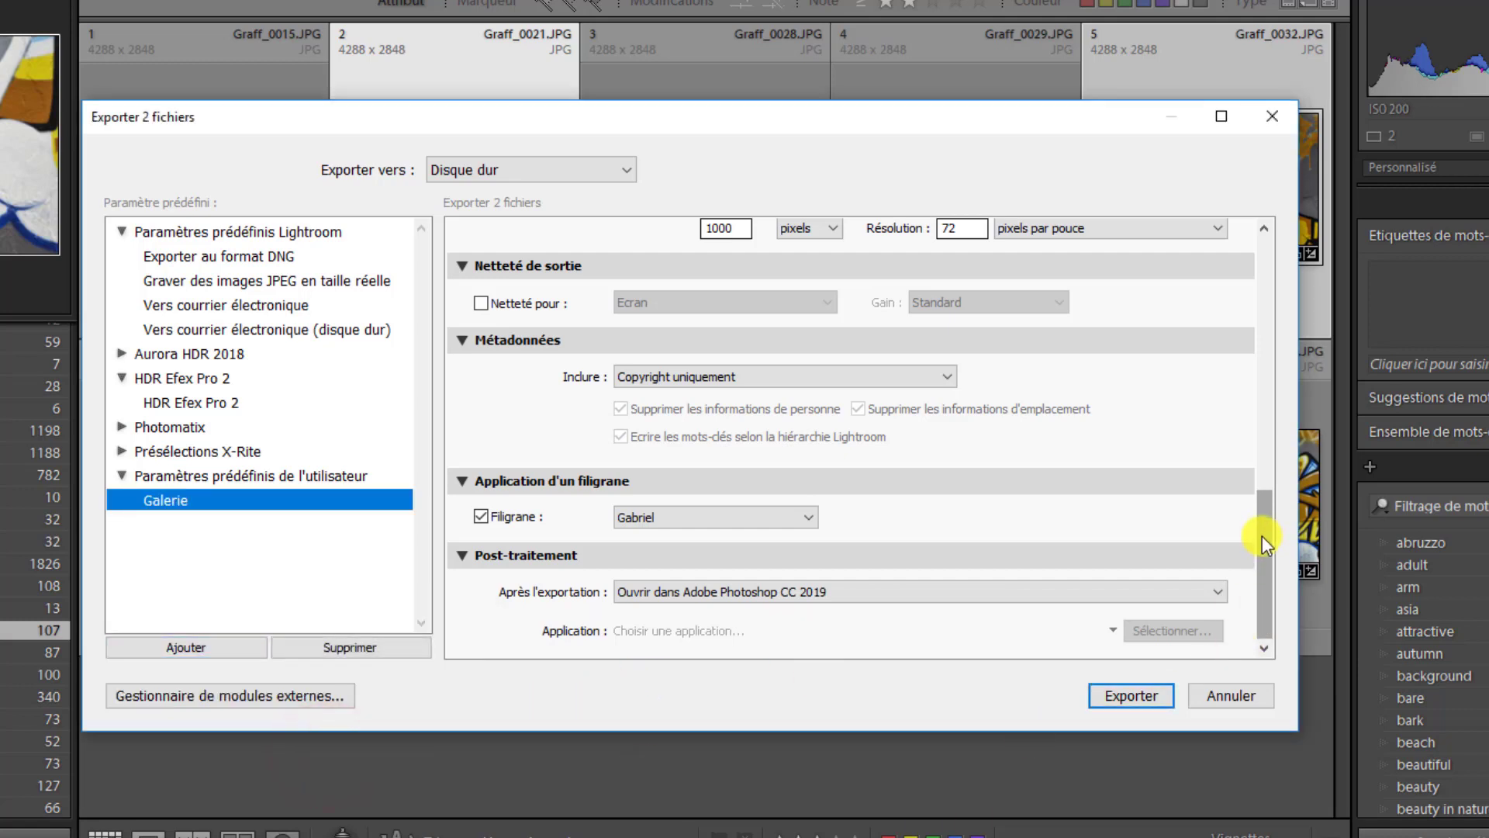
Step: Set the export location to Sélectionner le dossier ultérieurement (pratique pour les paramètres prédéfinis)
drag(1263, 535, 1321, 256)
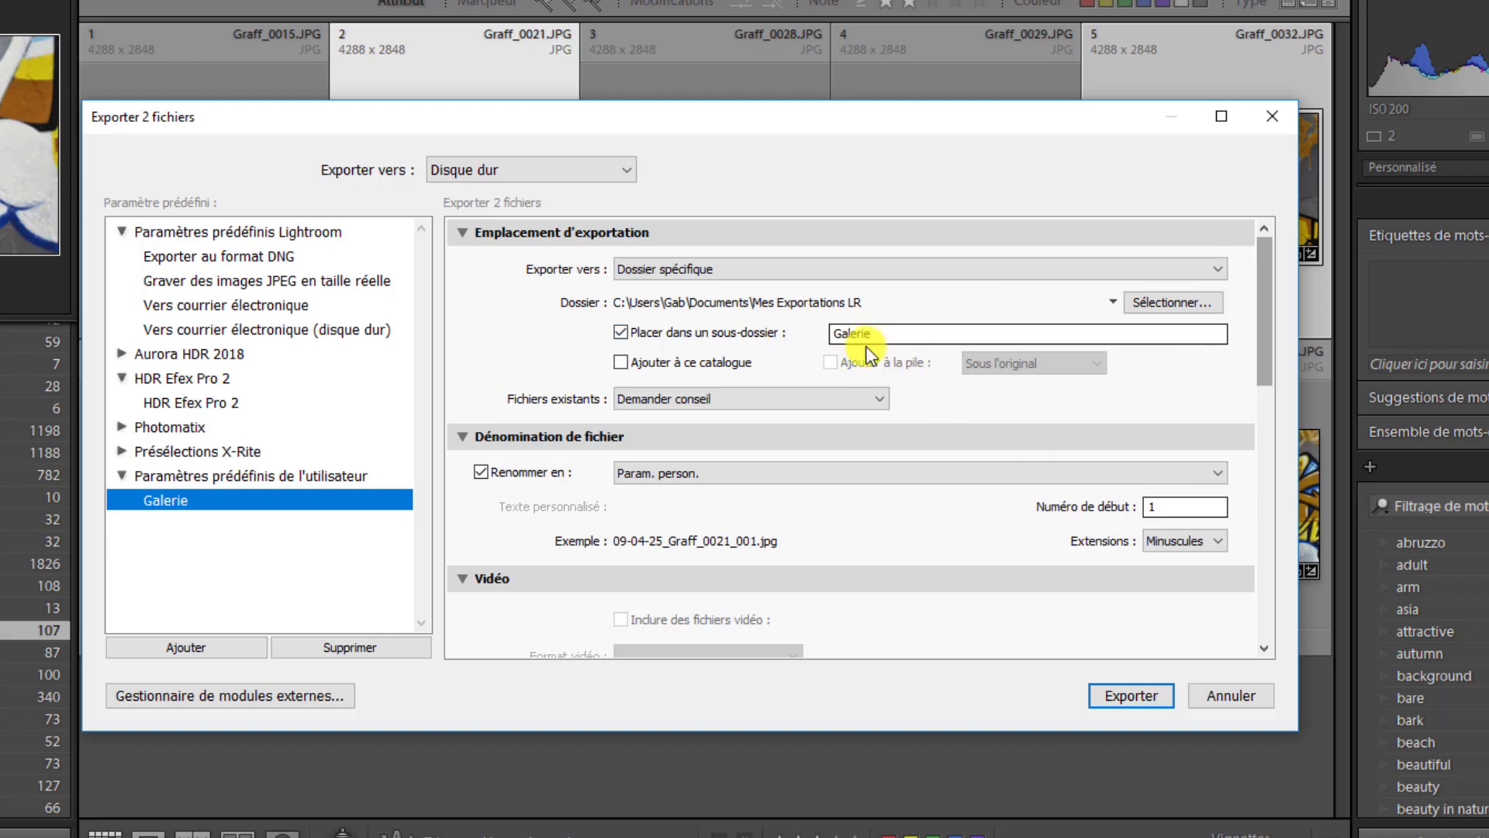
click(1216, 268)
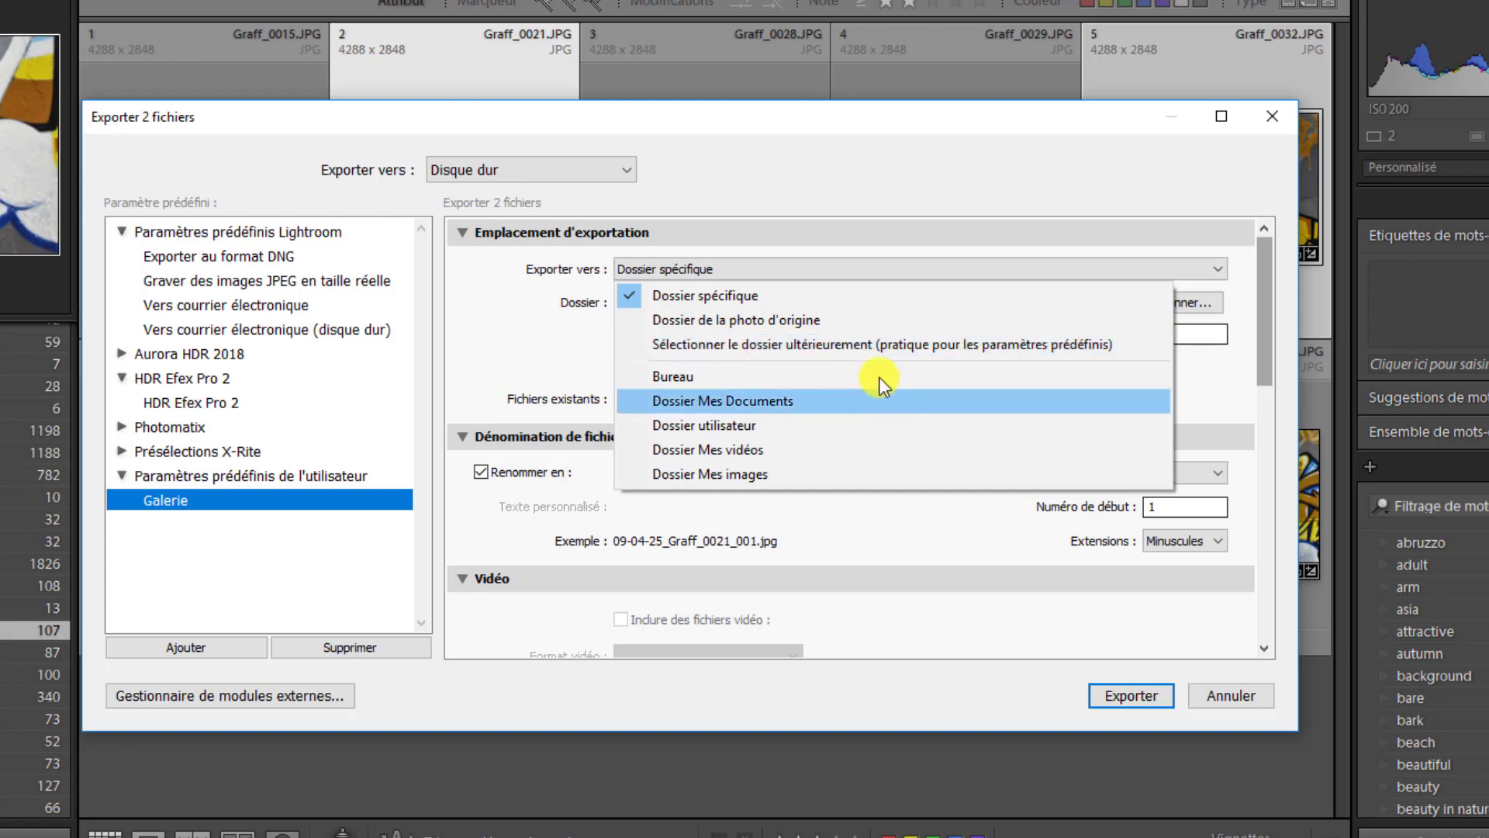
click(847, 347)
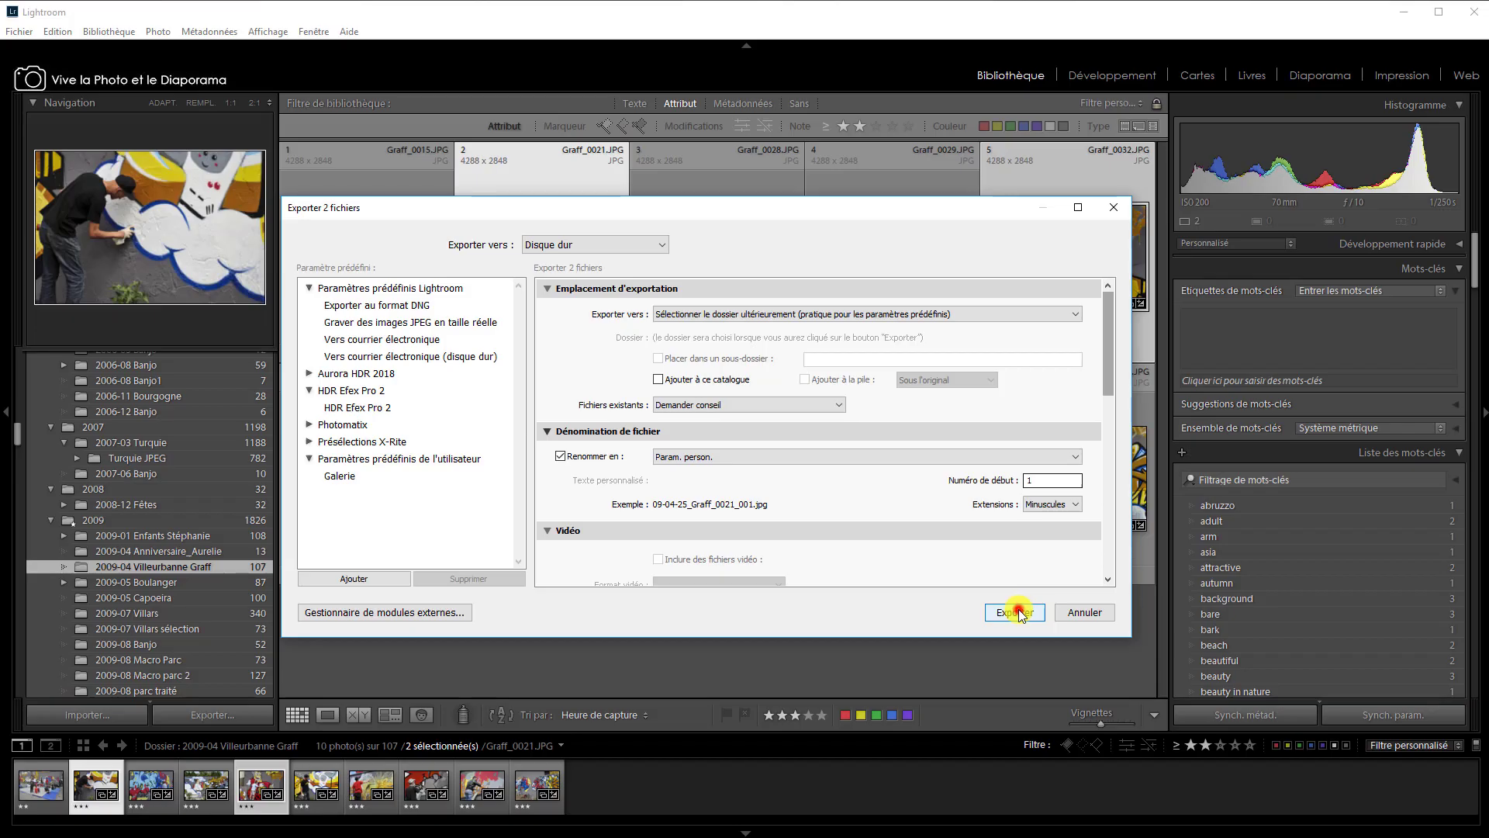
Step: Export the two selected photos into a new folder named Galerie created inside Mes Exportations LR
click(1137, 691)
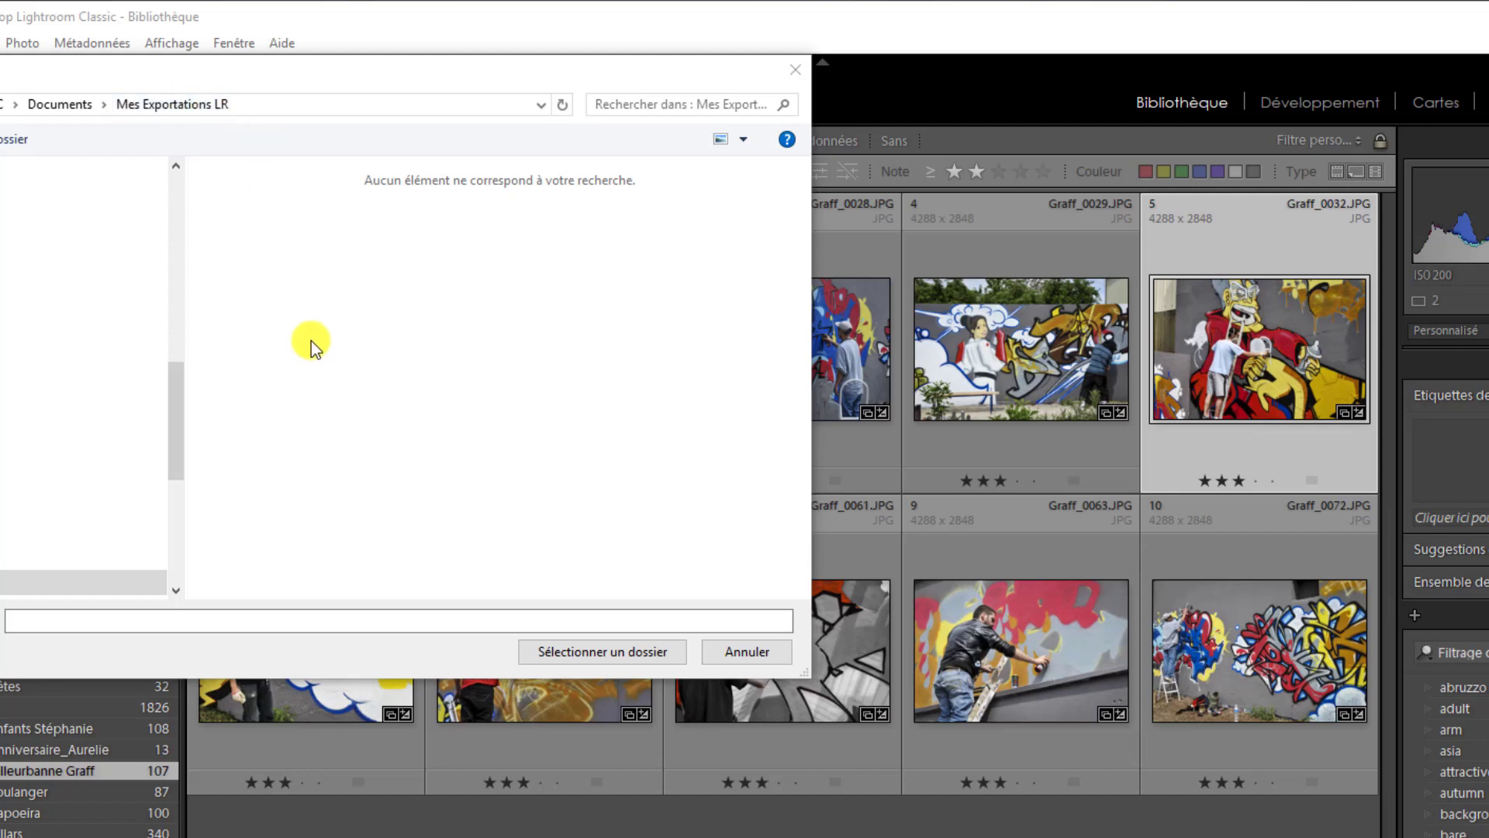
click(290, 270)
right_click(291, 270)
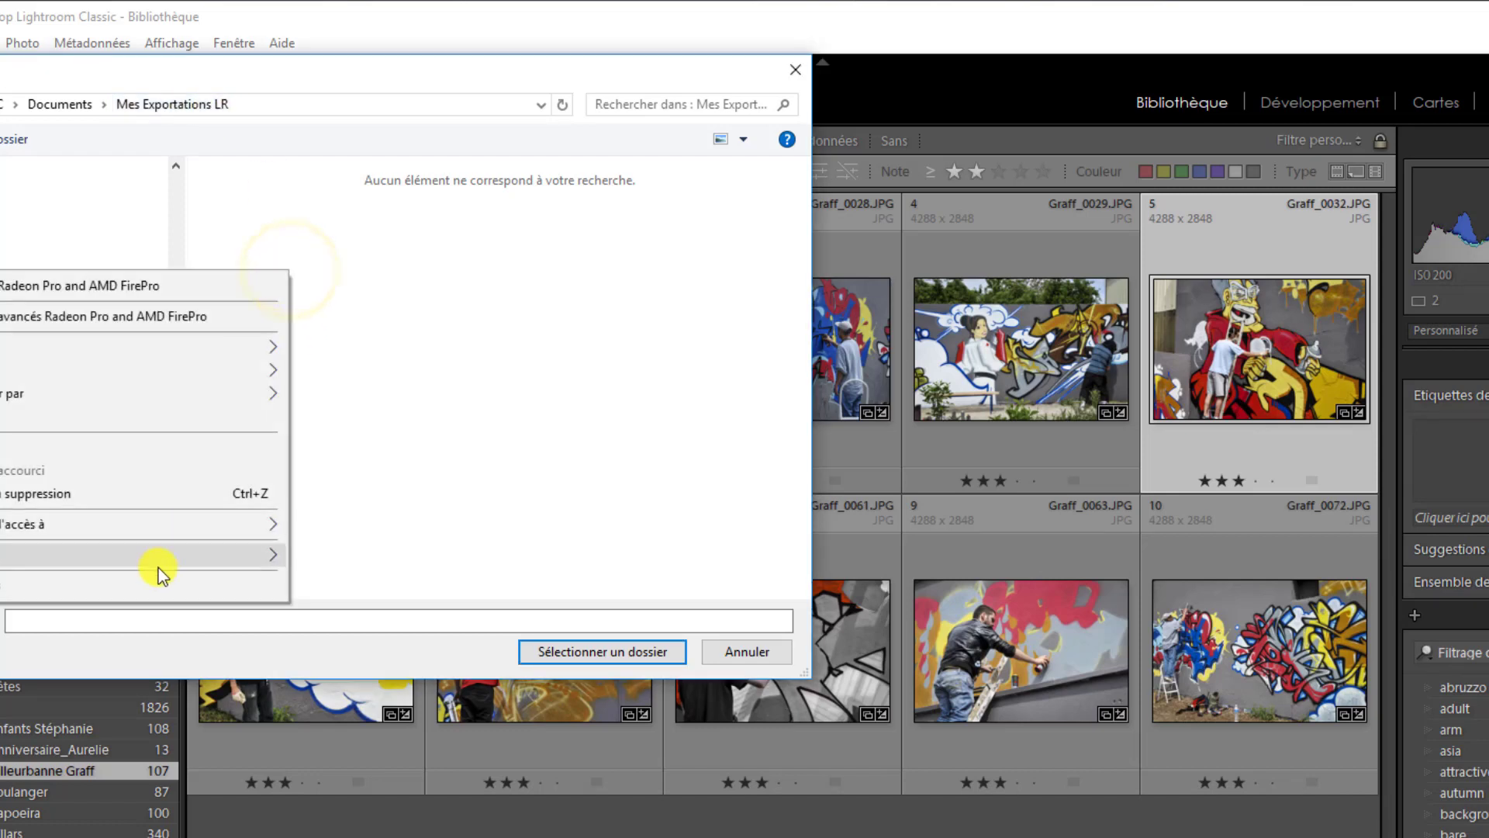
mouse_move(147, 565)
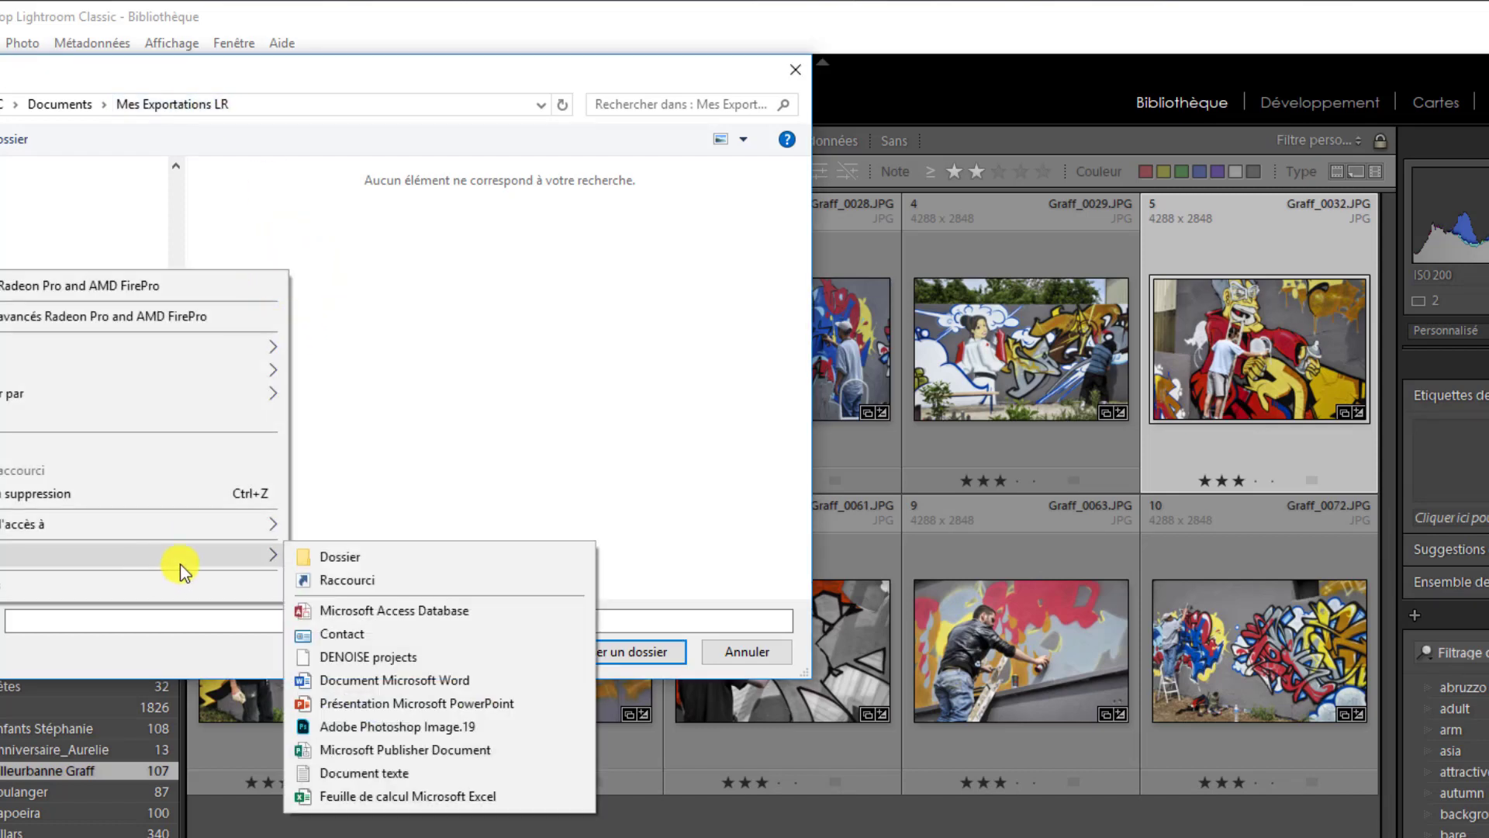
click(356, 564)
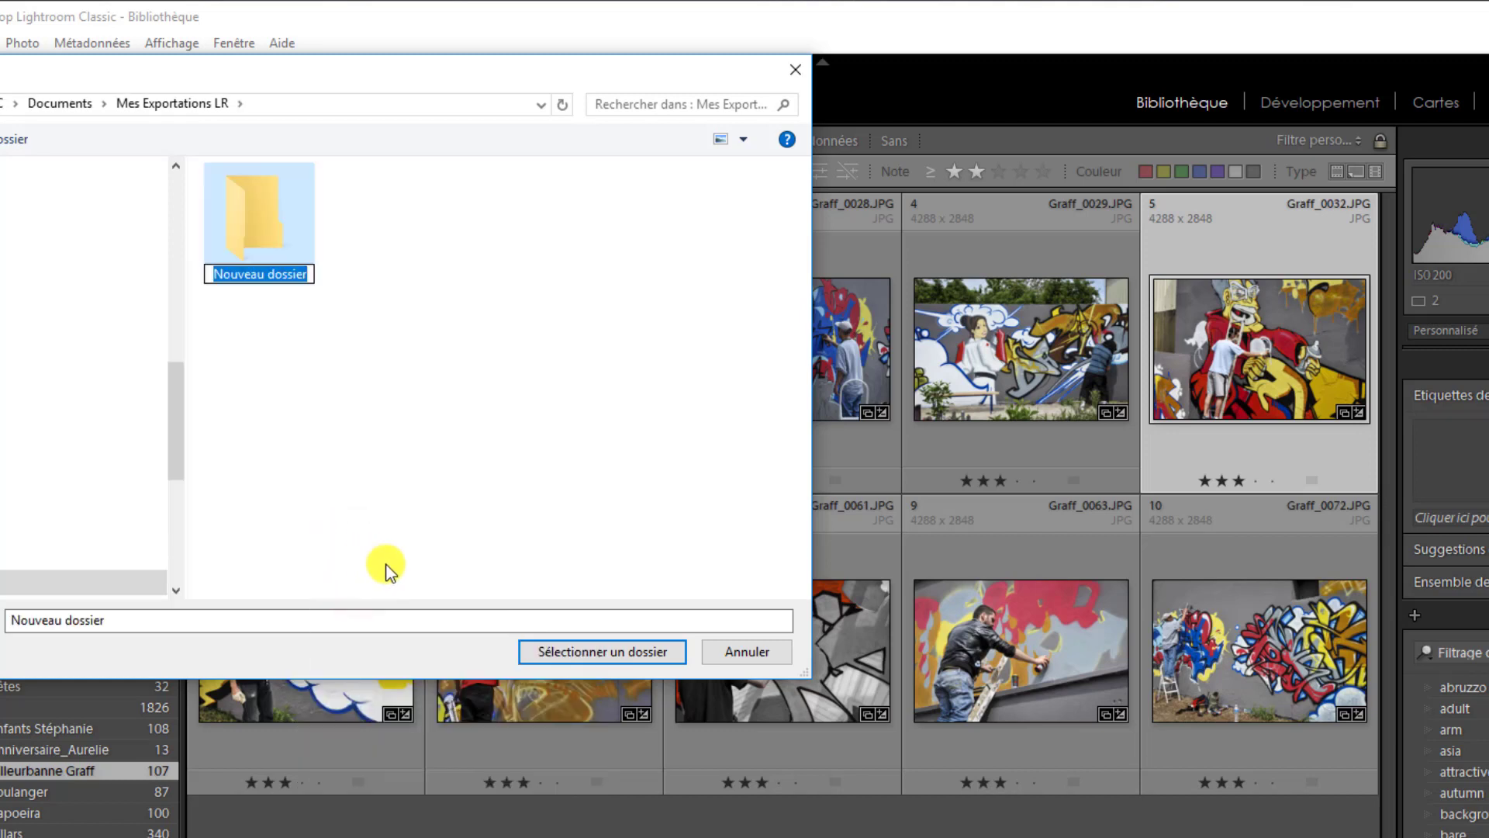
text(Ga)
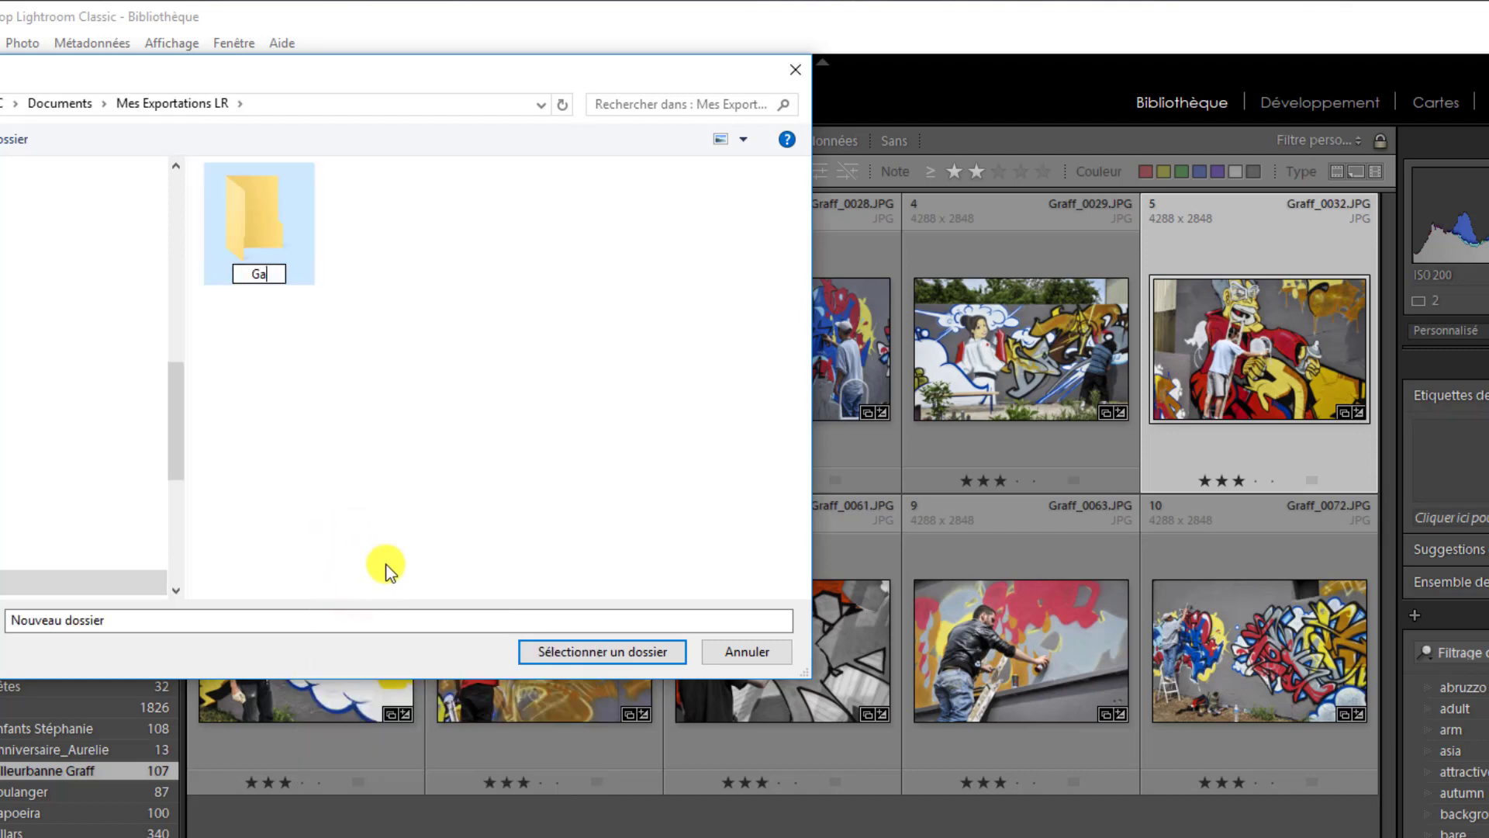
text(lerie)
key(Return)
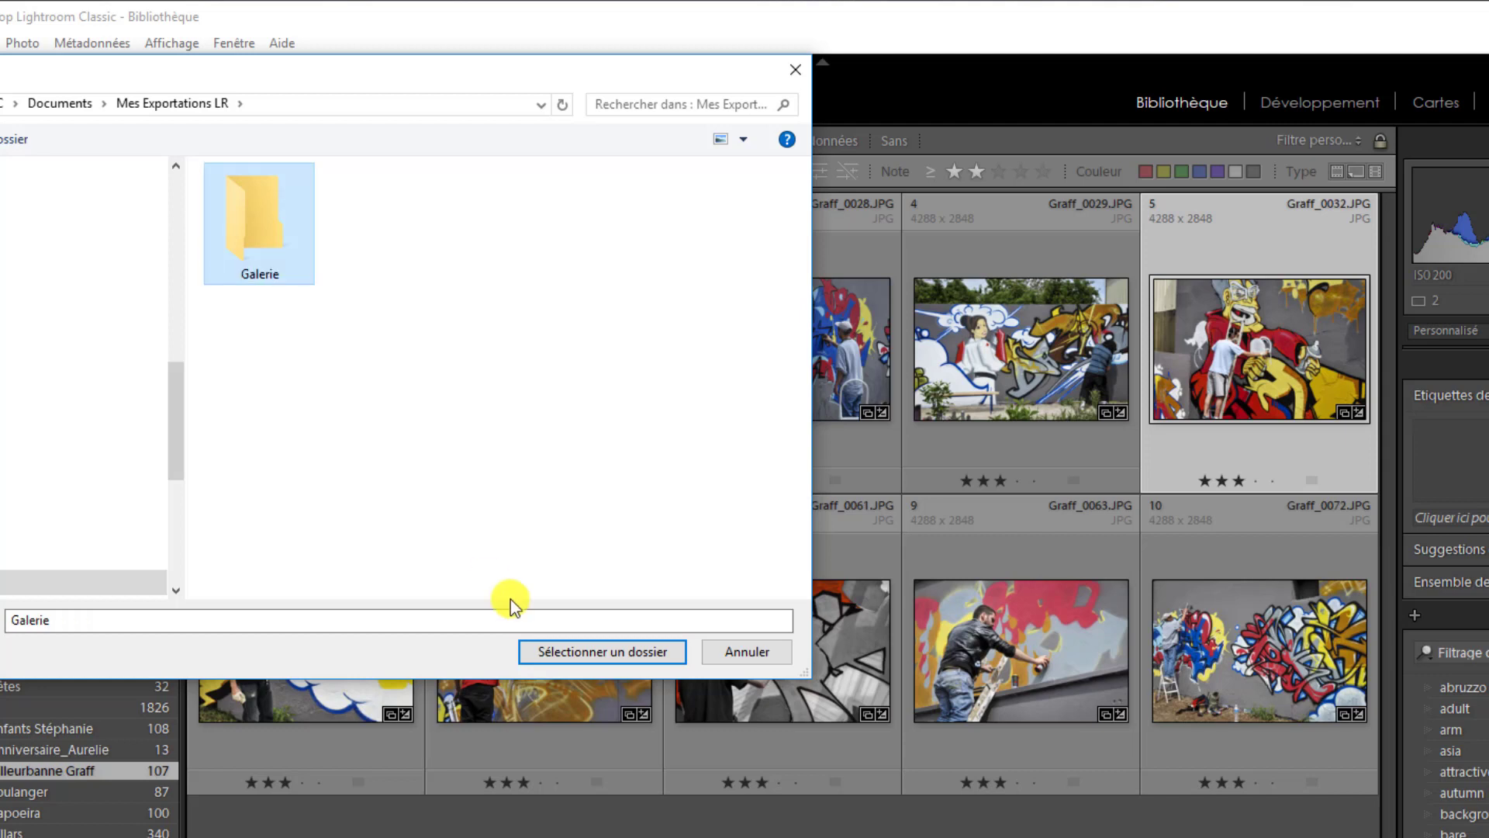
click(594, 654)
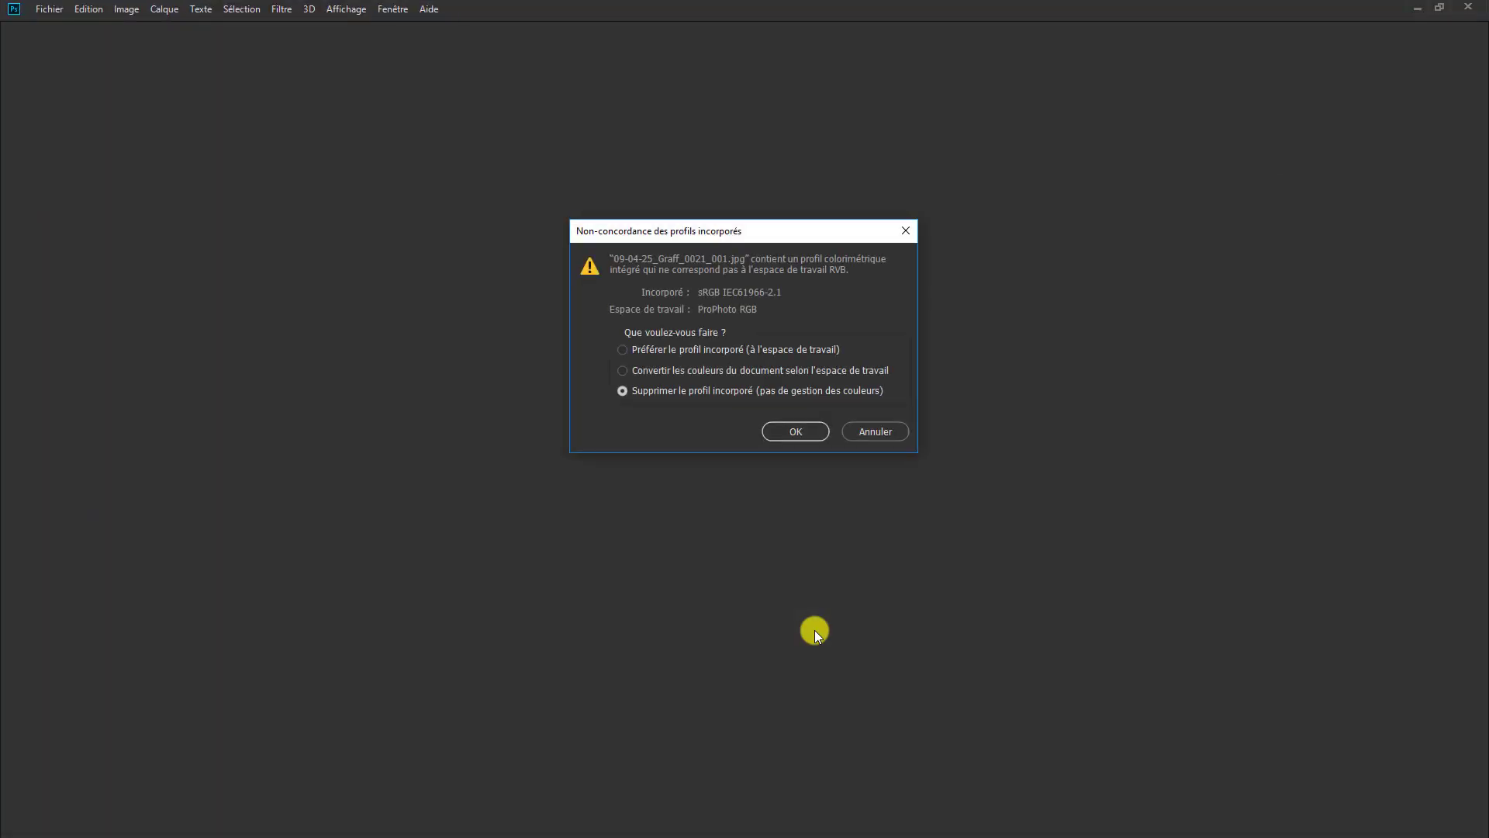
Step: Open both exported JPEGs in Photoshop with the option Préférer le profil incorporé (à l'espace de travail)
click(622, 349)
click(808, 433)
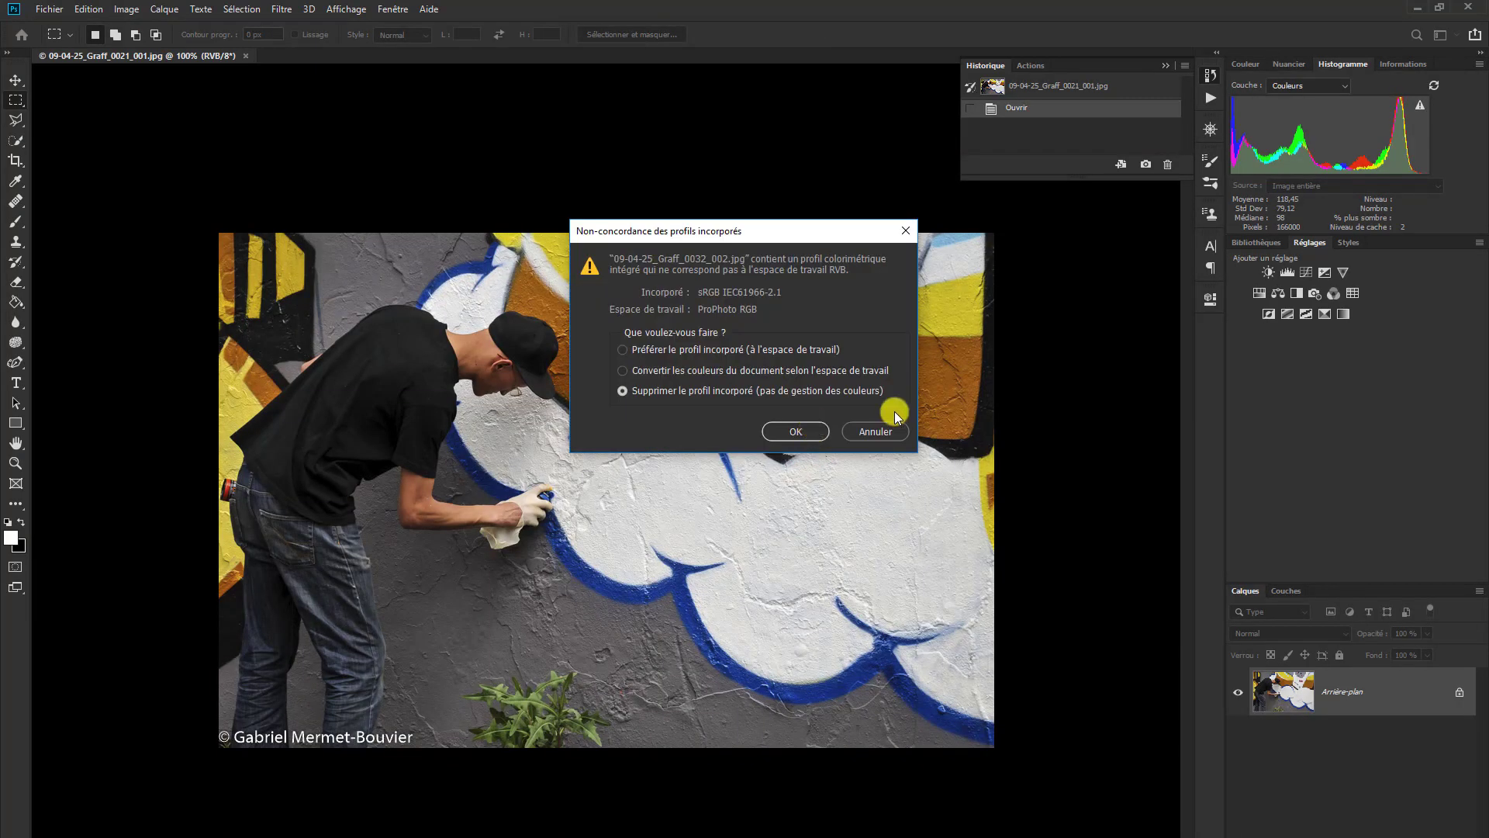
click(625, 350)
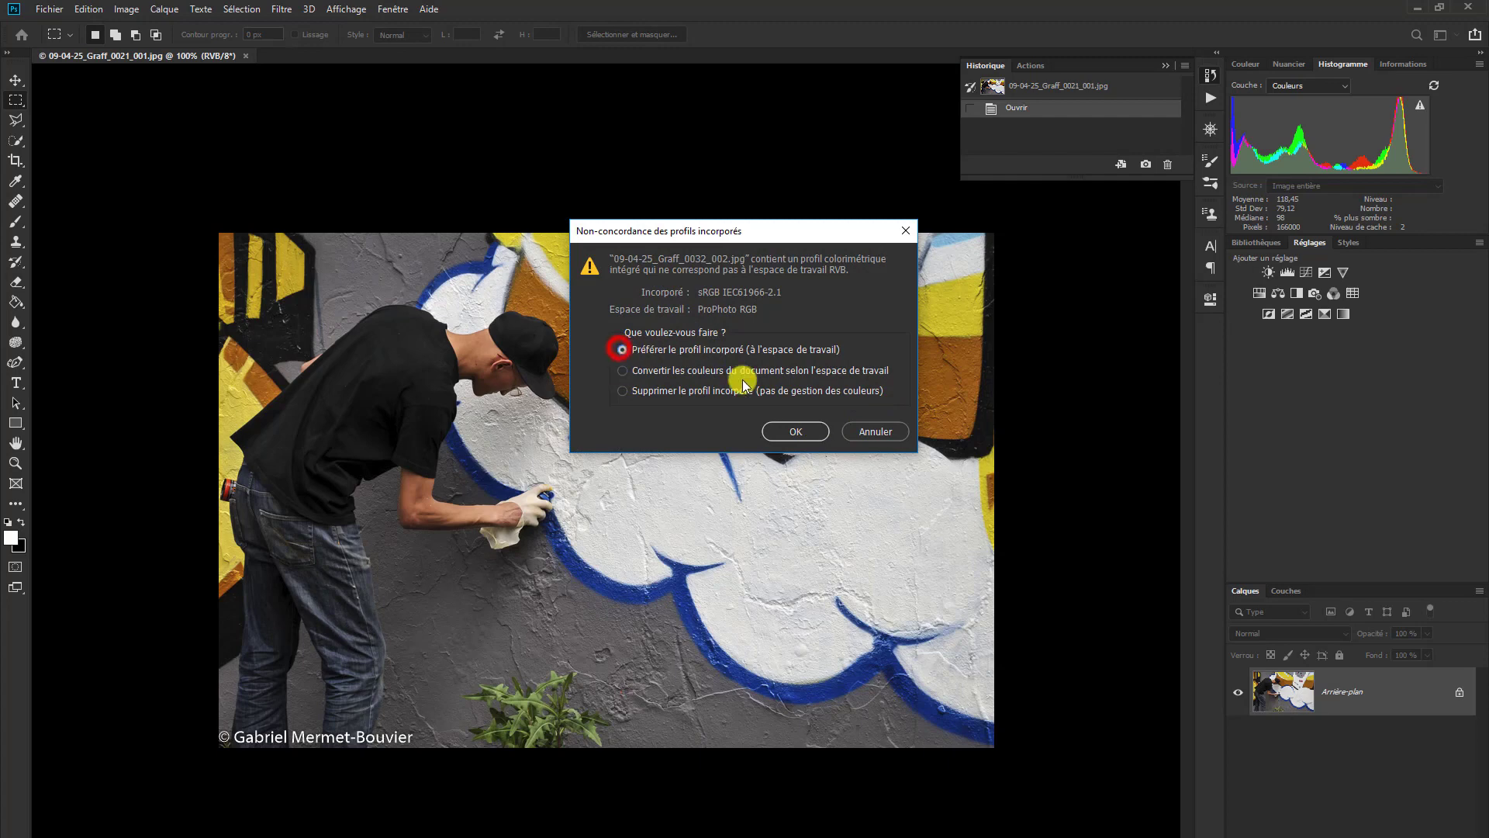
click(807, 431)
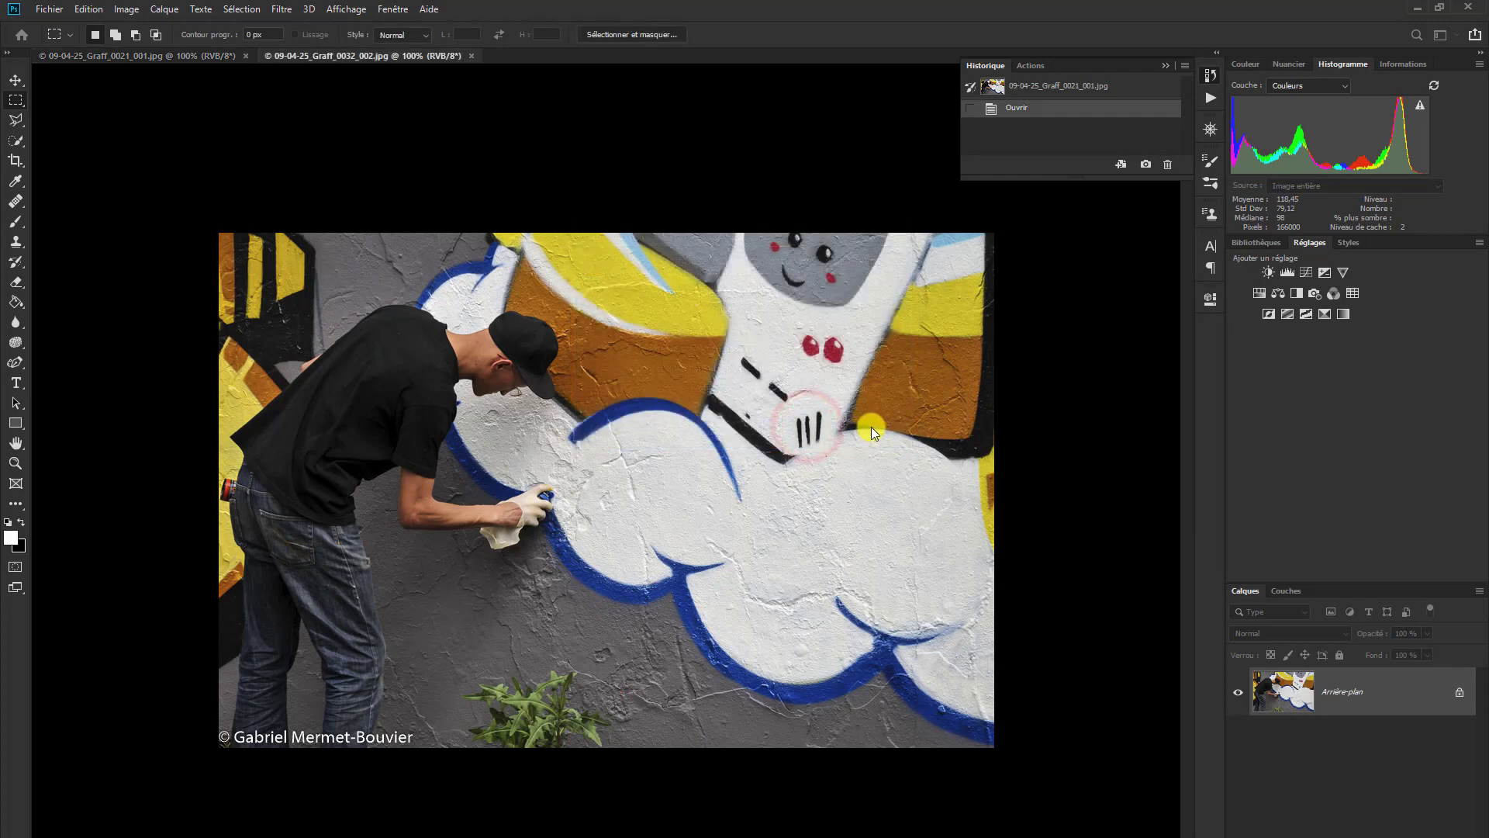
Step: Collapse the history panel, examine the watermark and image size of 09-04-25_Graff_0021_001.jpg, and view the second exported photo
click(1165, 65)
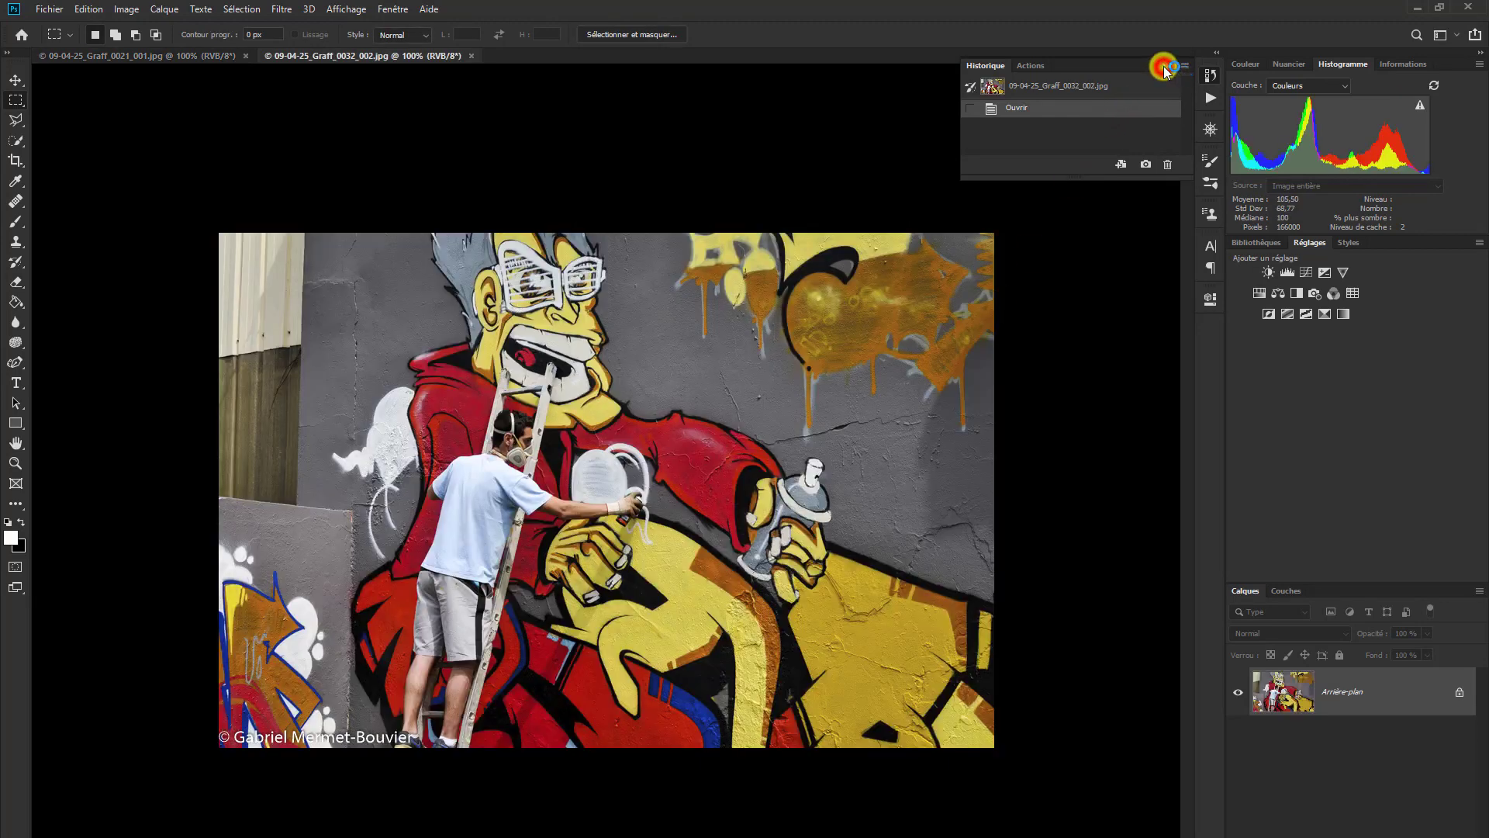
click(173, 55)
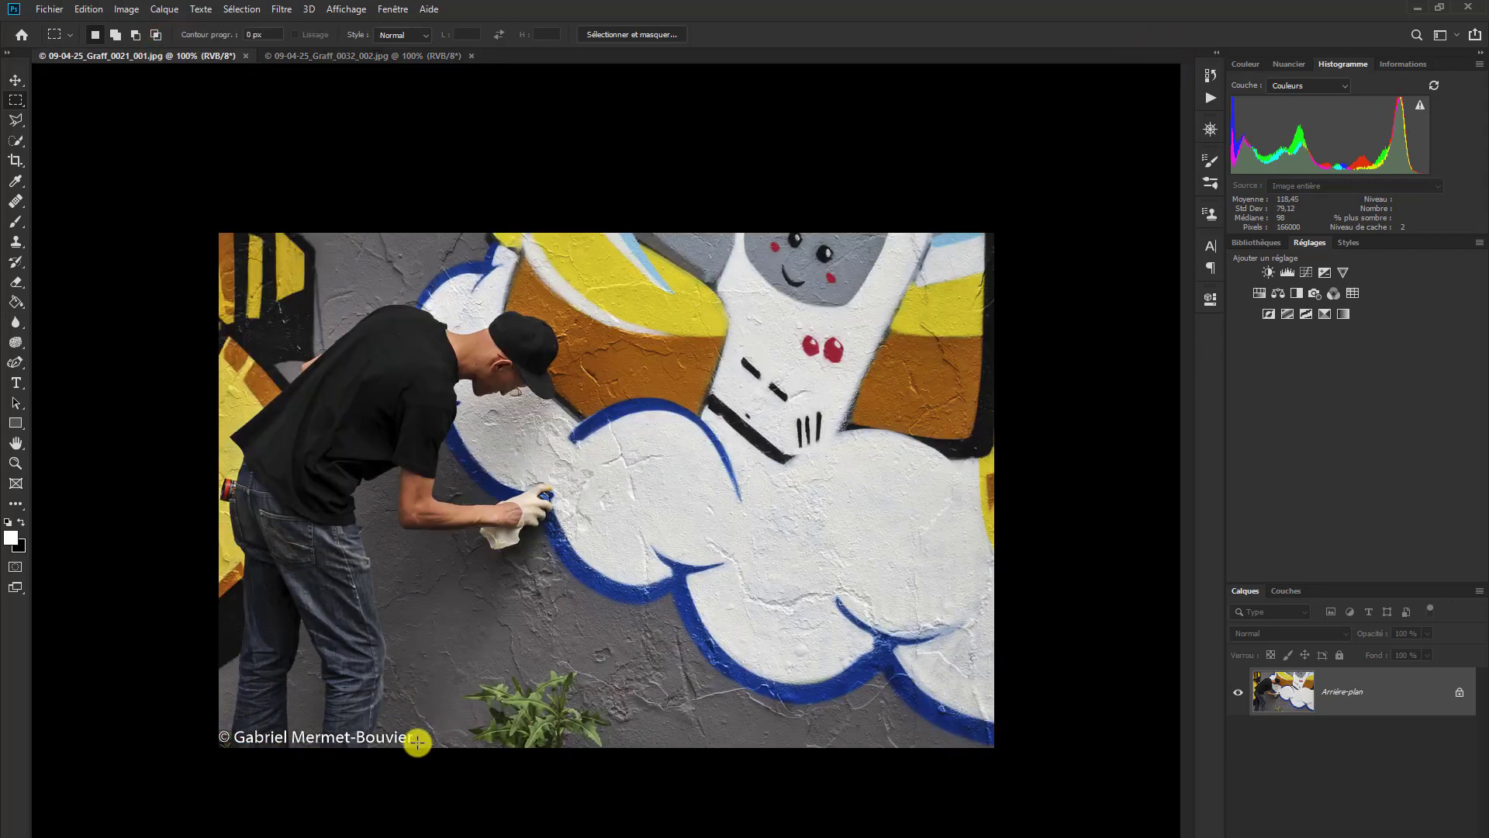
click(124, 11)
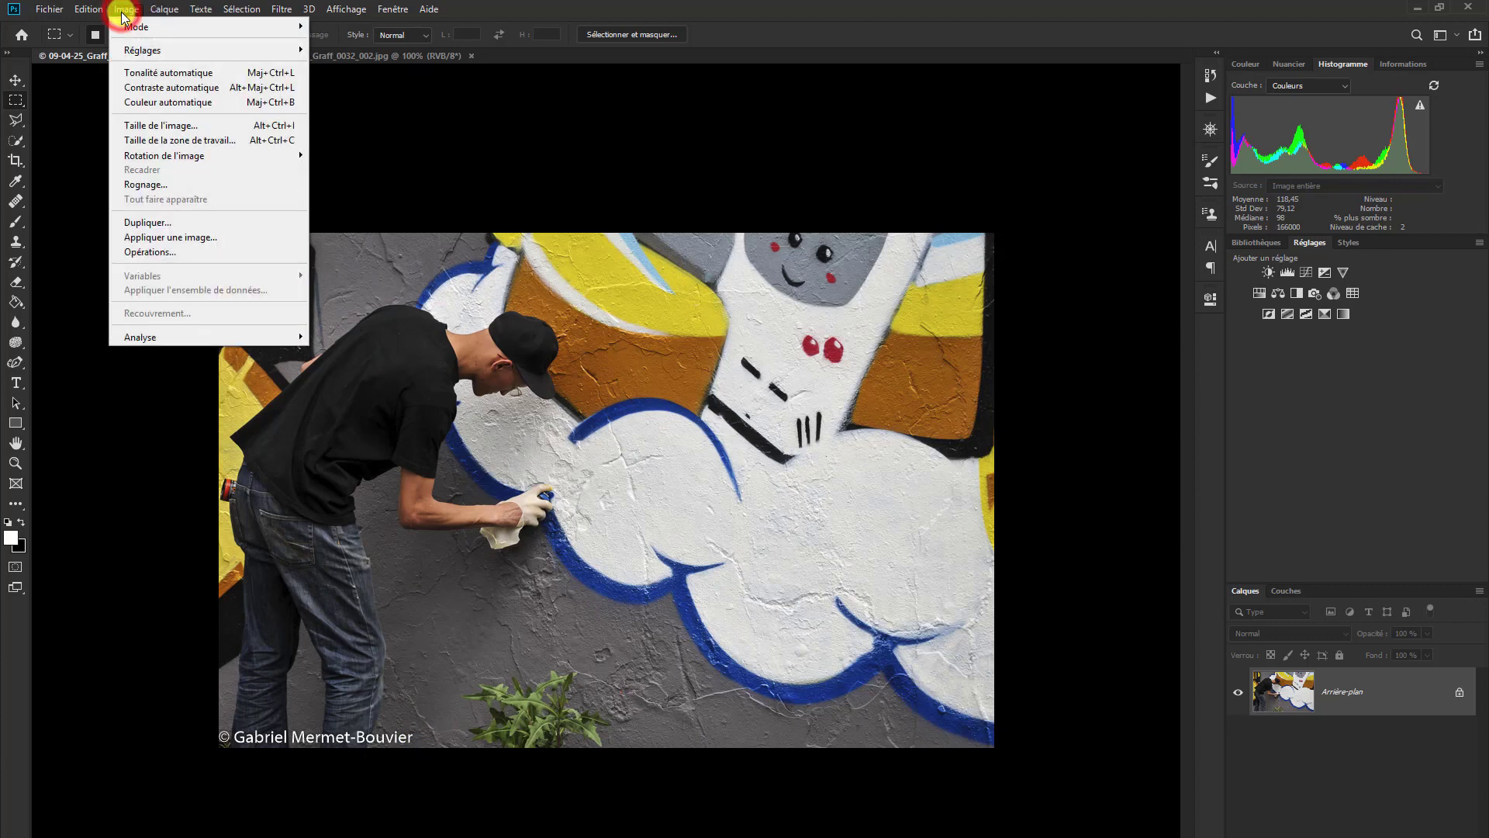
click(186, 127)
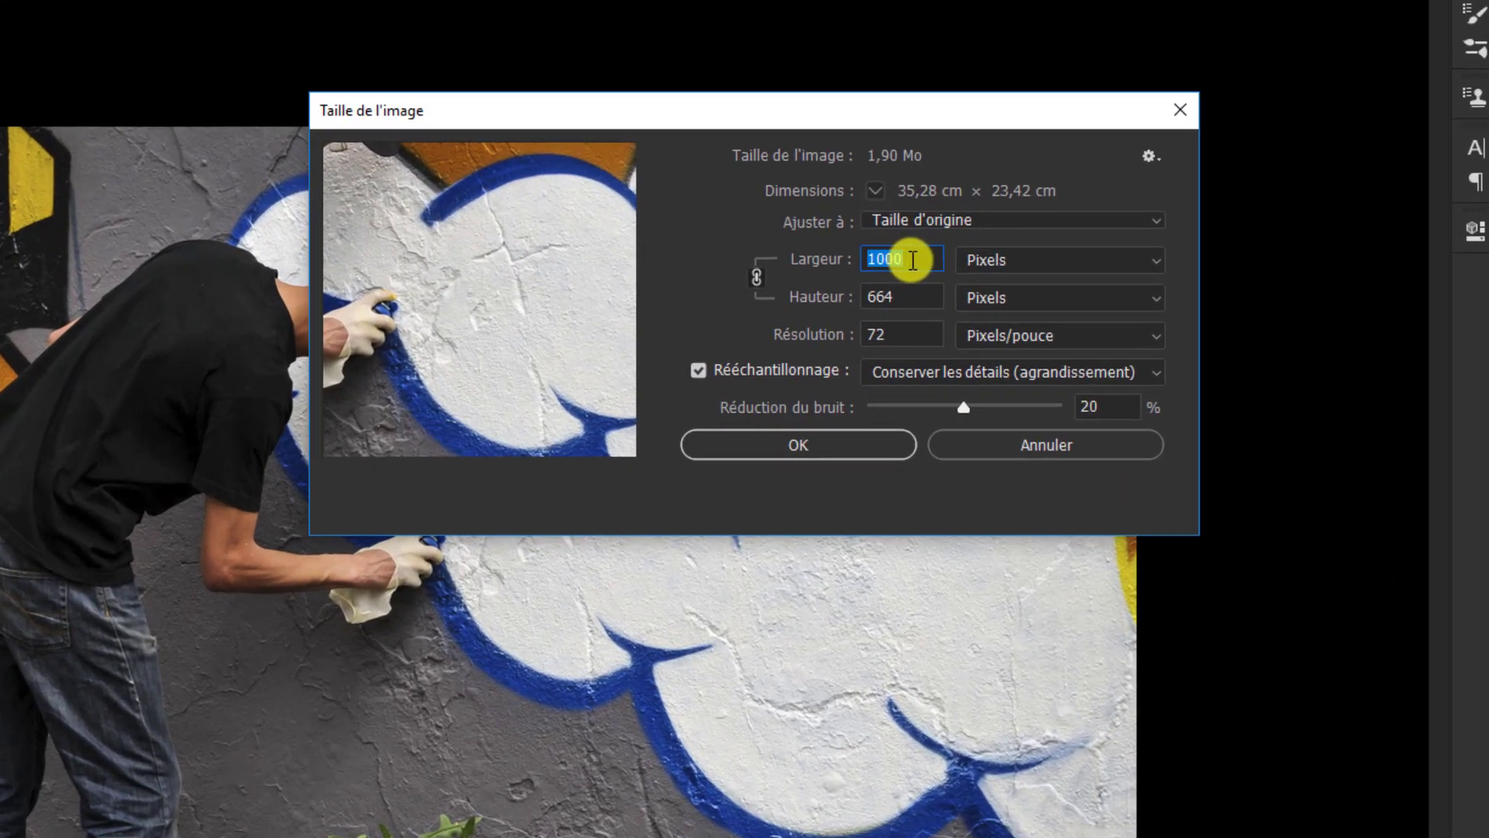
click(1042, 445)
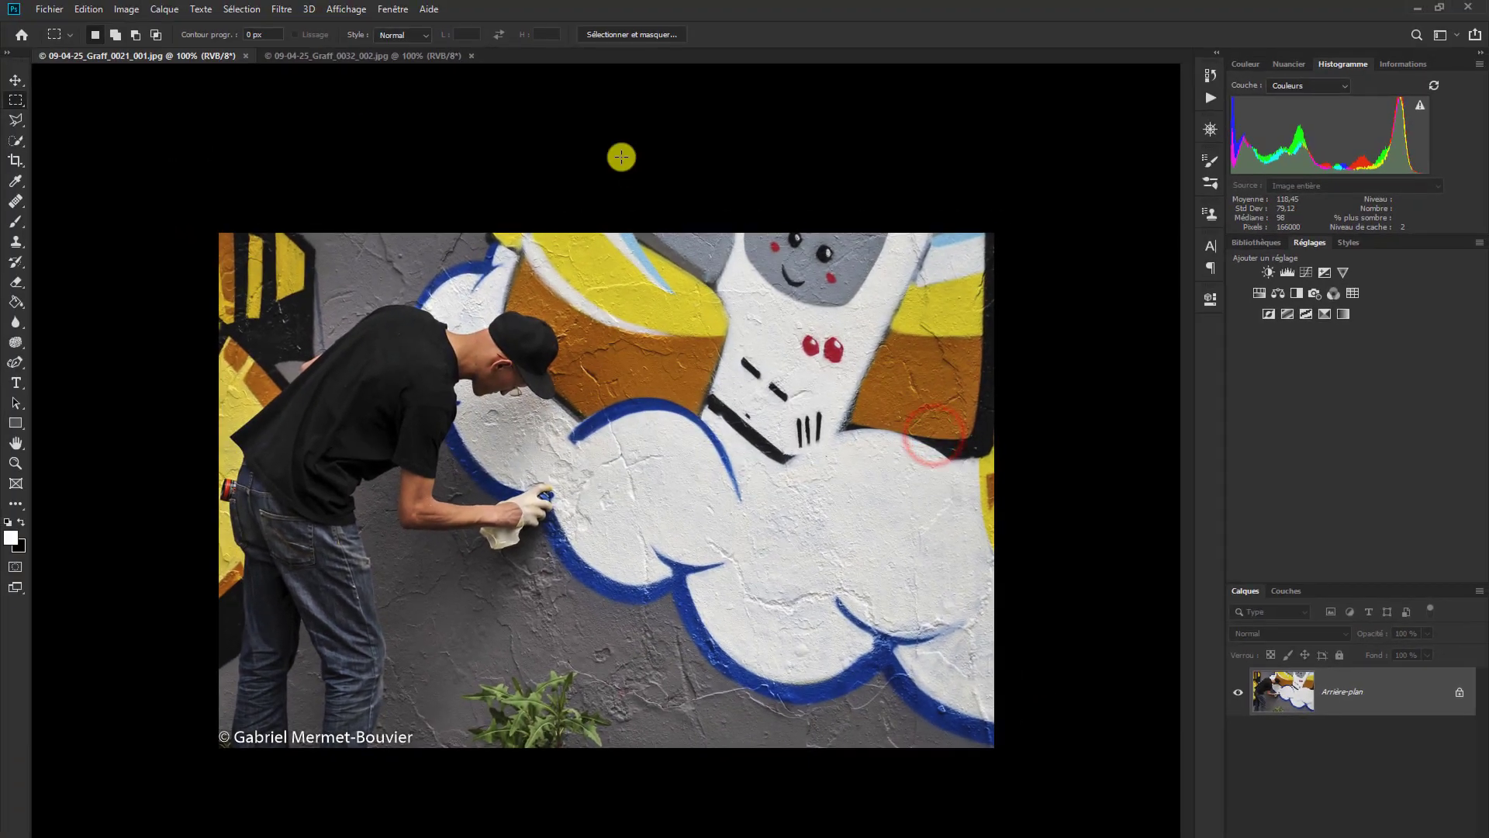
click(419, 58)
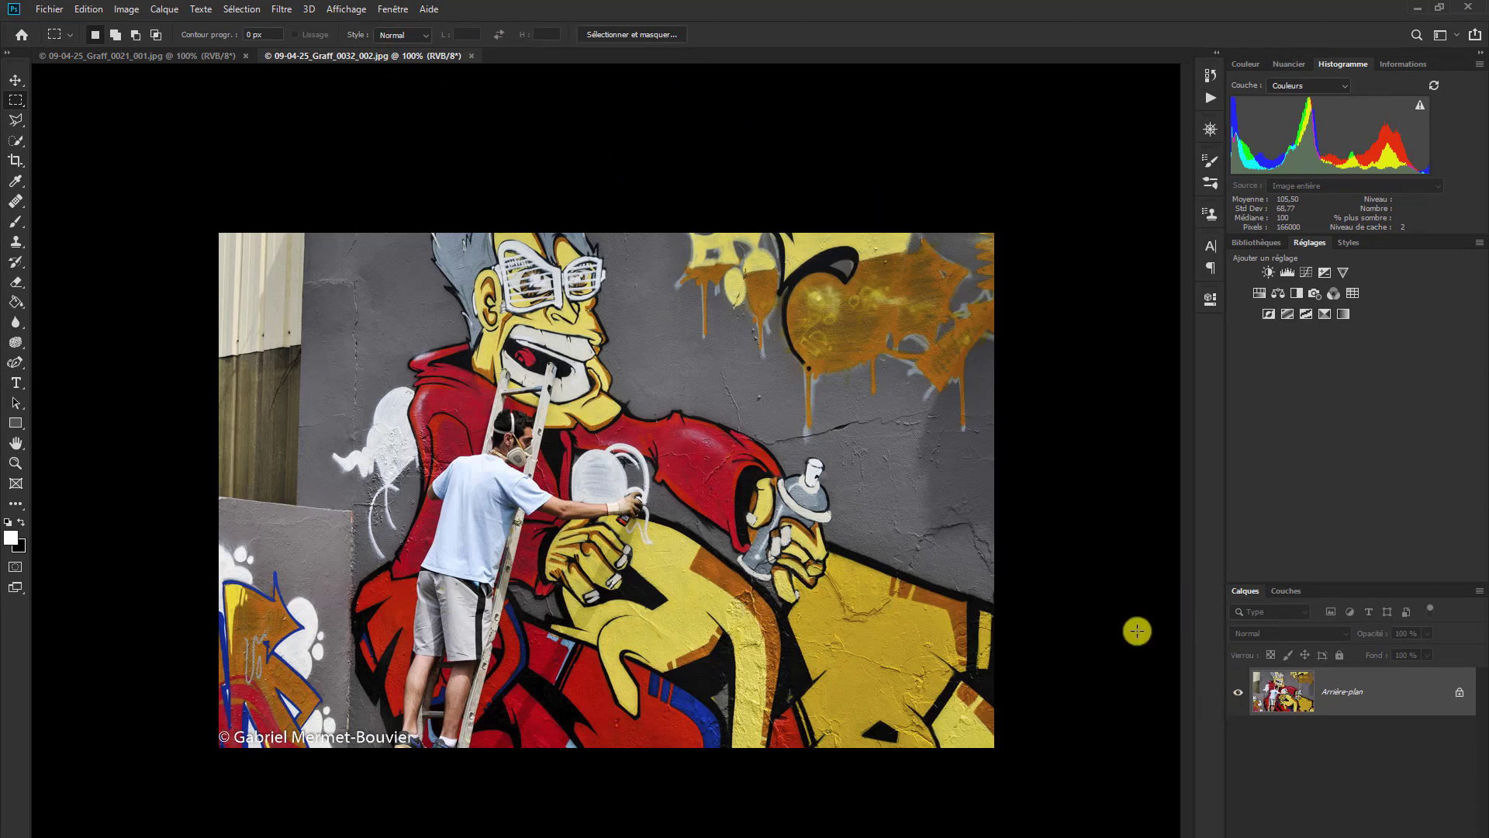
Step: Close Photoshop and open the Galerie folder in File Explorer to check the exported files
click(1473, 9)
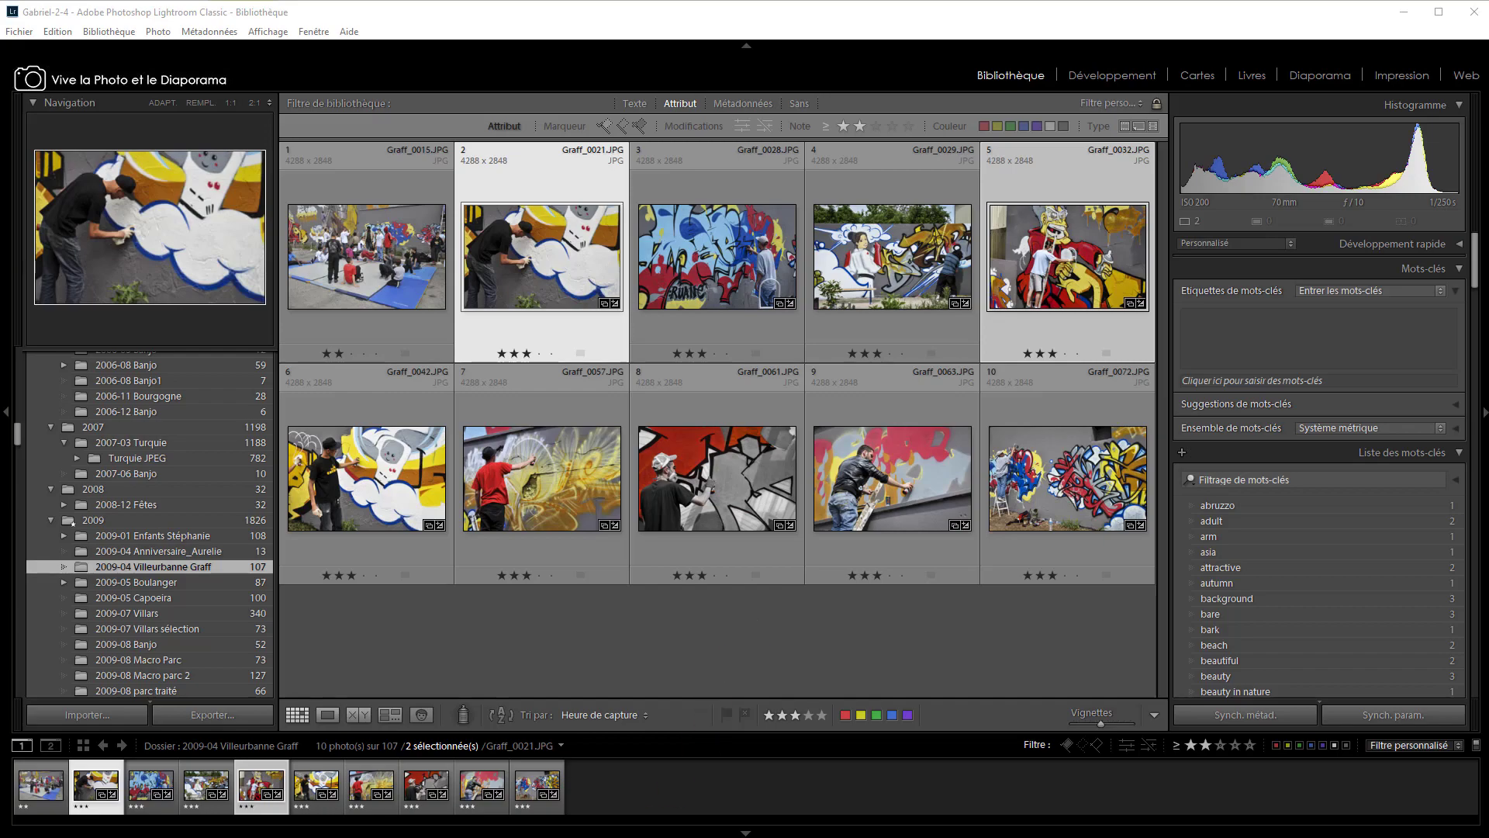
click(652, 836)
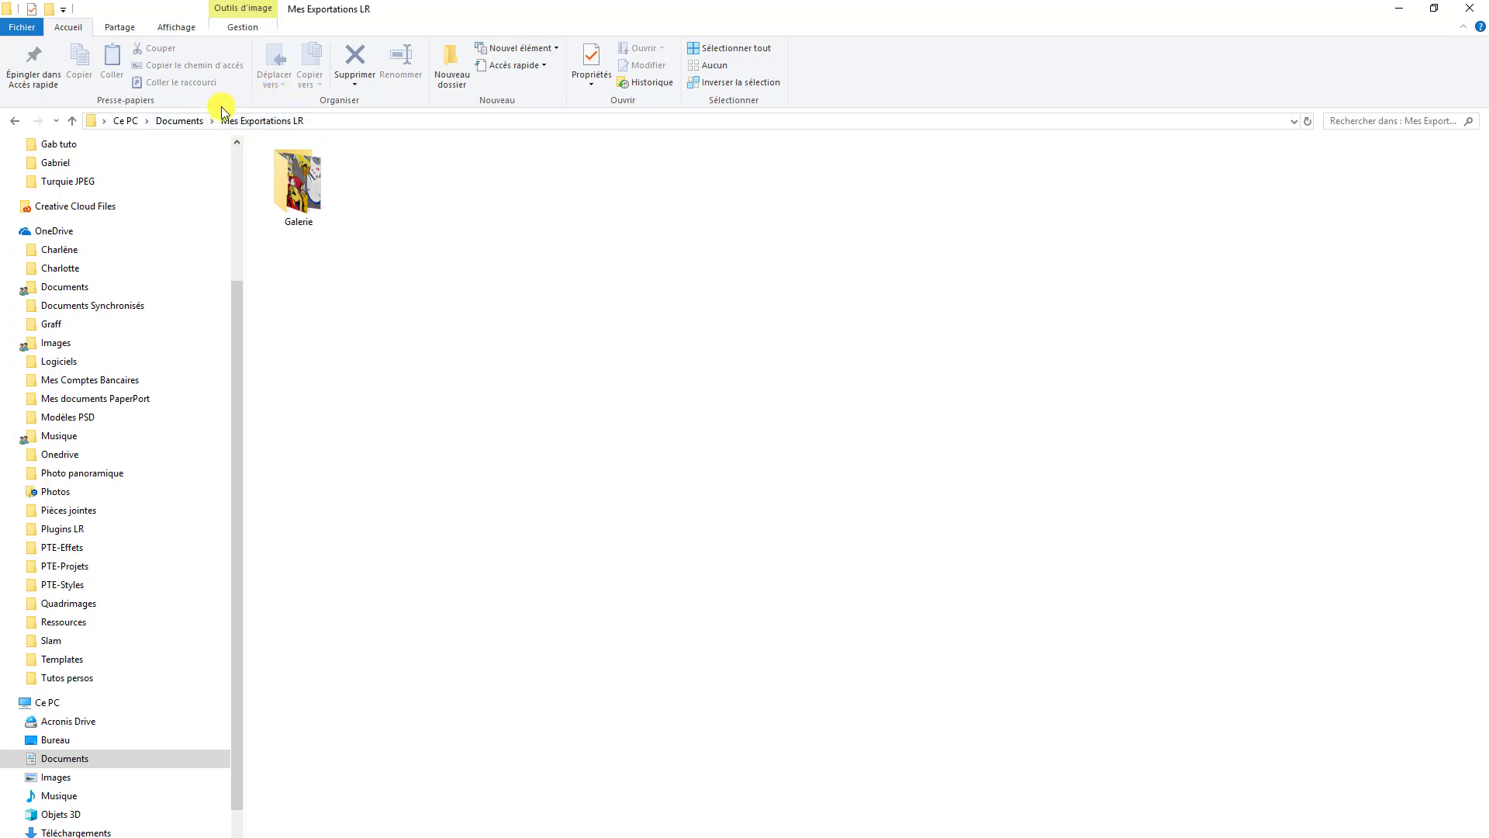
double_click(301, 191)
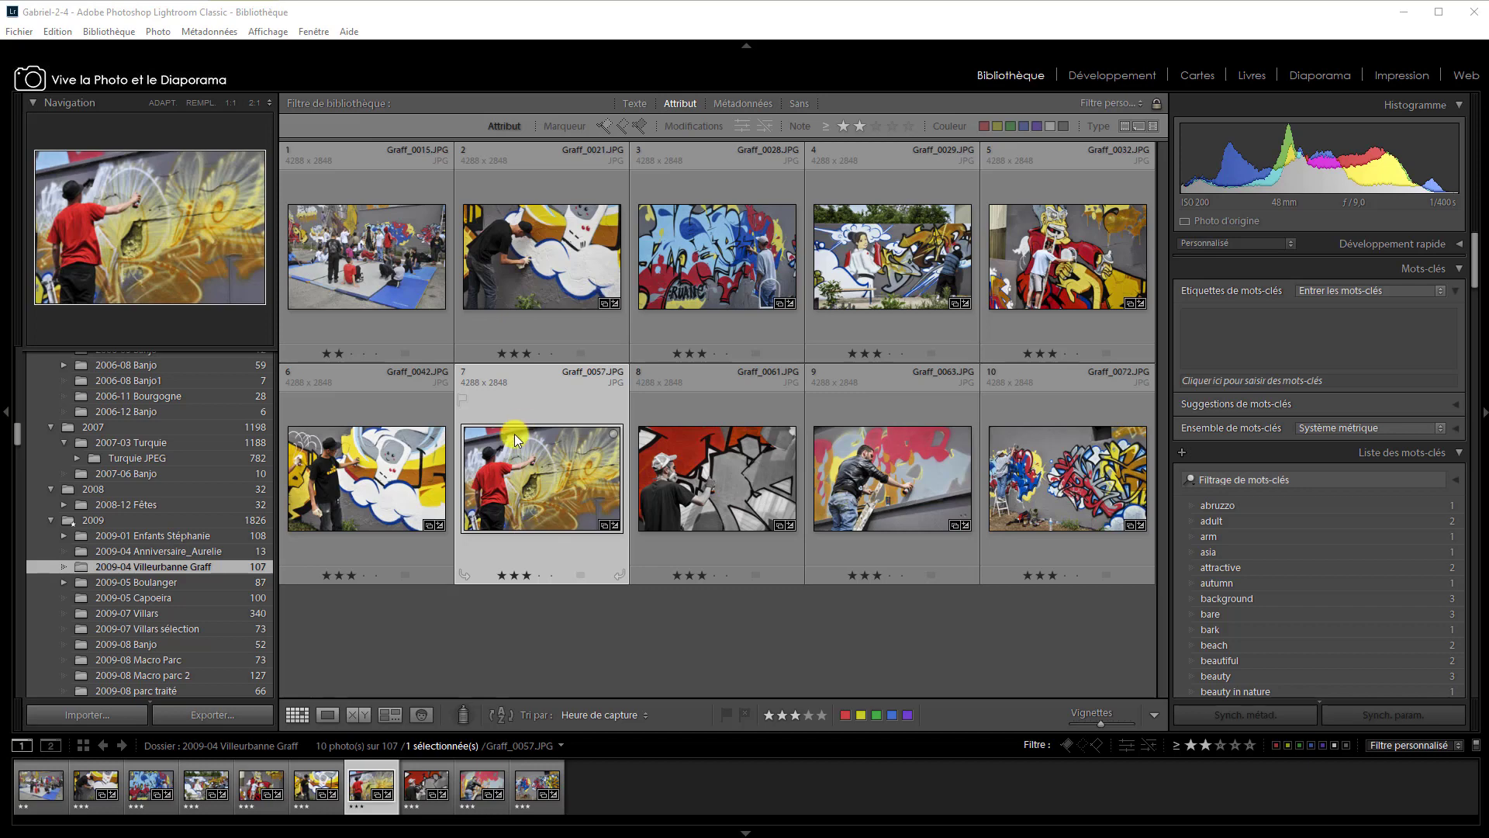
Step: In Lightroom, export Graff_0057.JPG with the folder chosen at export time, selecting the existing Galerie folder as destination
click(216, 718)
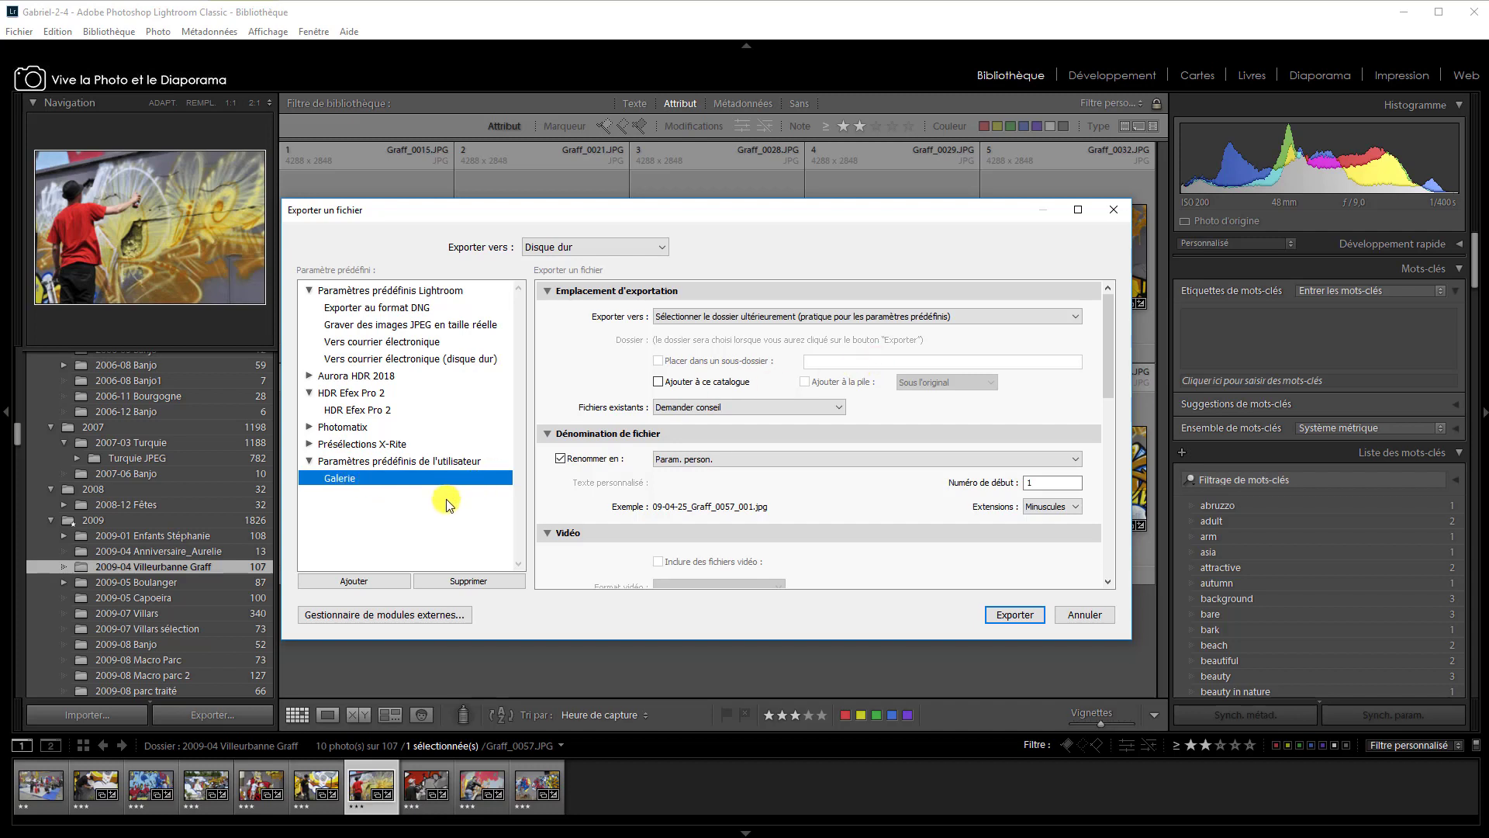
click(1026, 616)
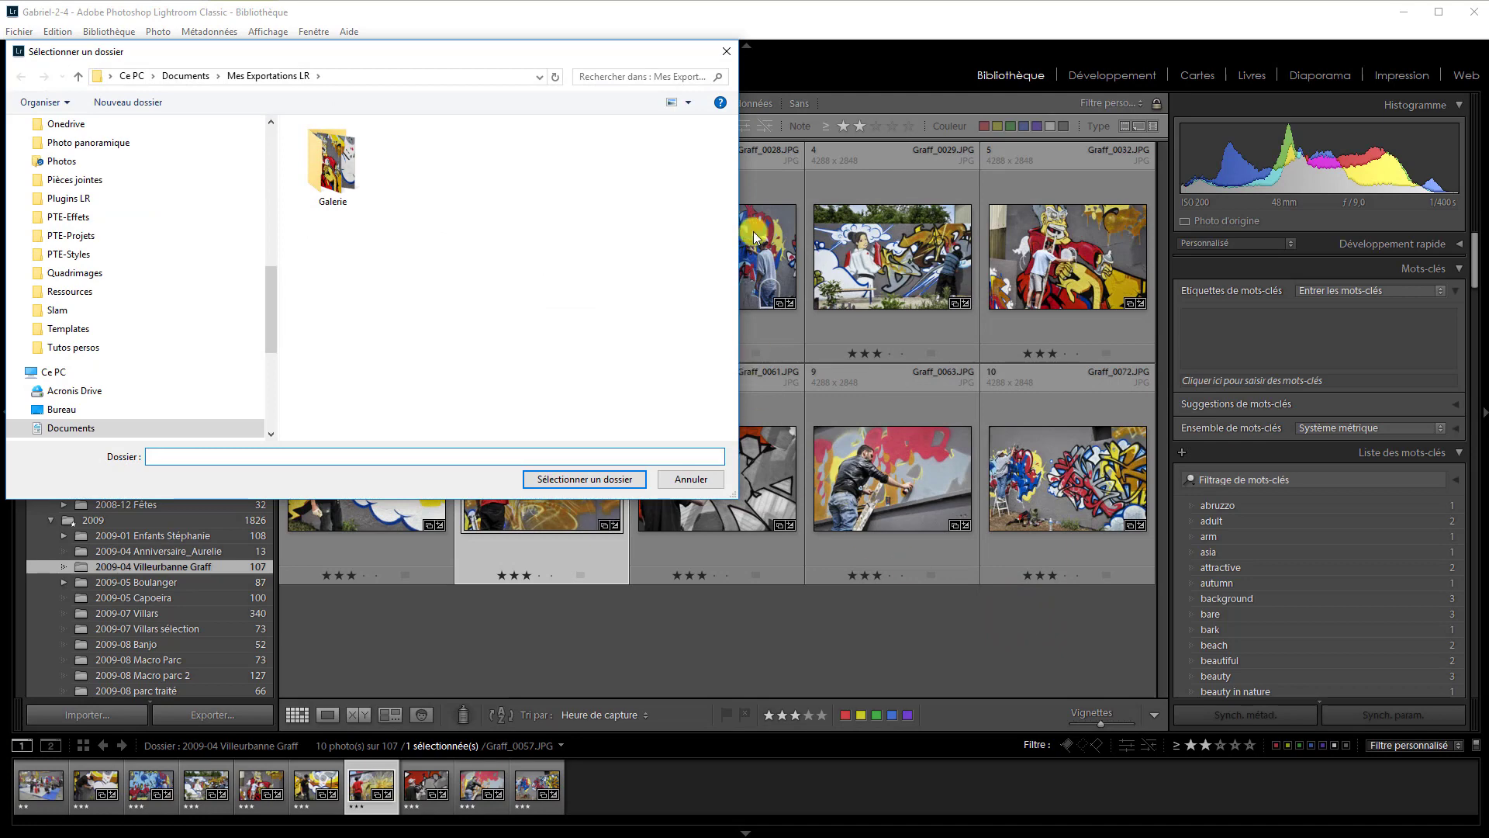
click(347, 176)
click(588, 479)
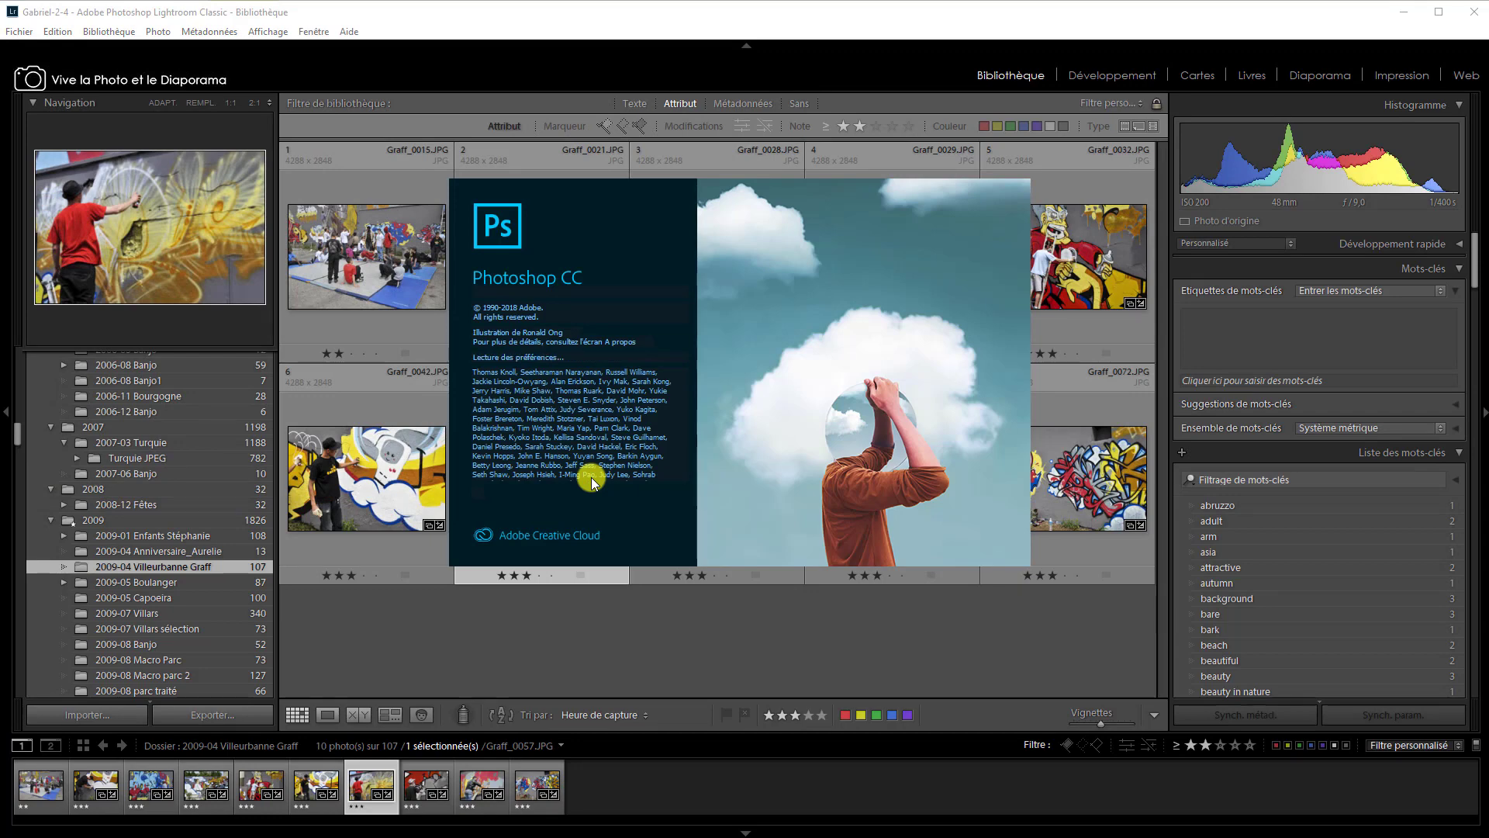
Step: Open the exported 09-04-25_Graff_0057_001.jpg in Photoshop with its embedded profile, check it, and close Photoshop
click(626, 348)
click(789, 425)
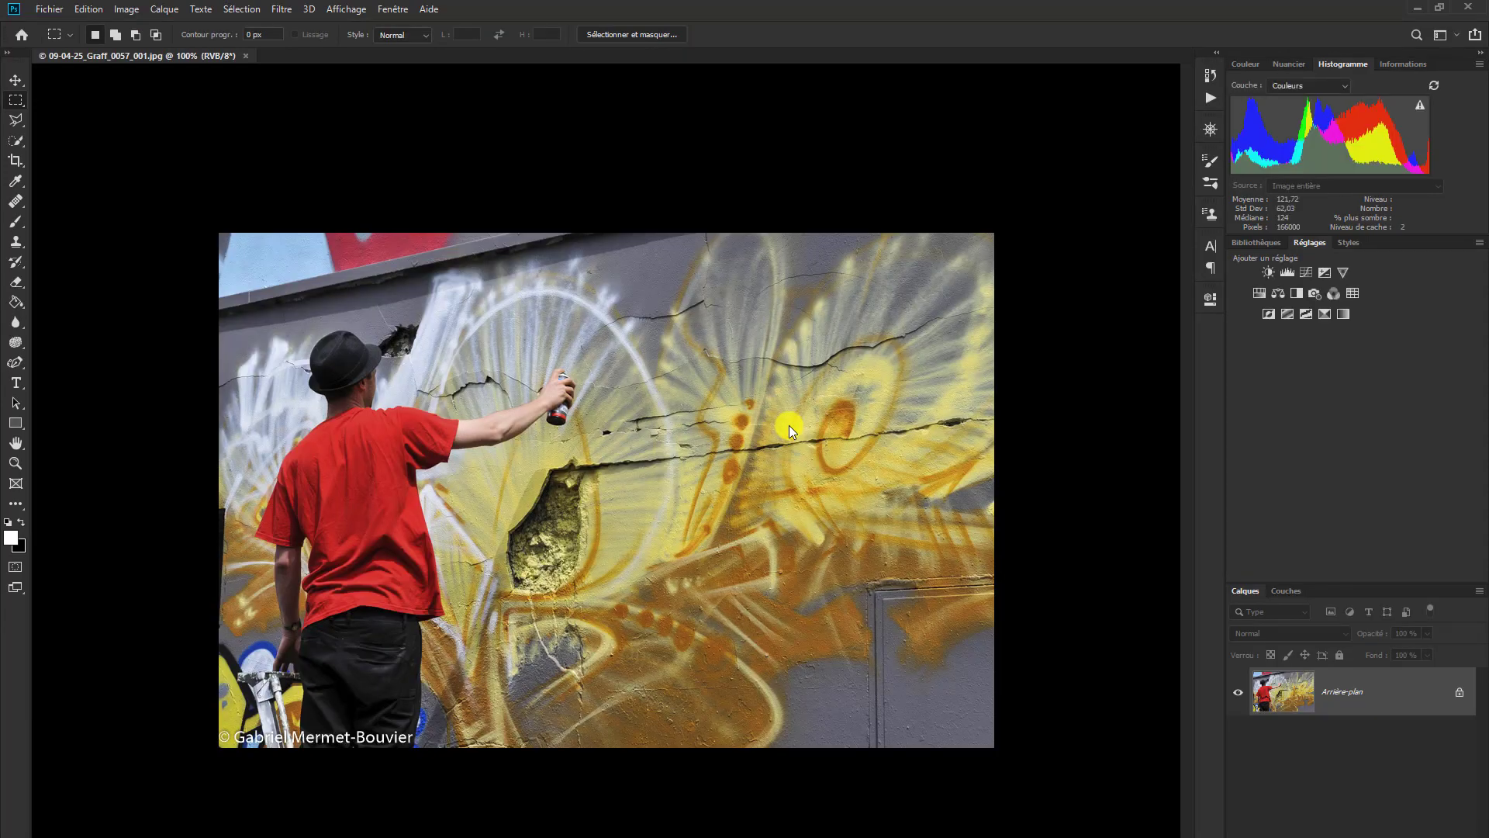
click(1472, 9)
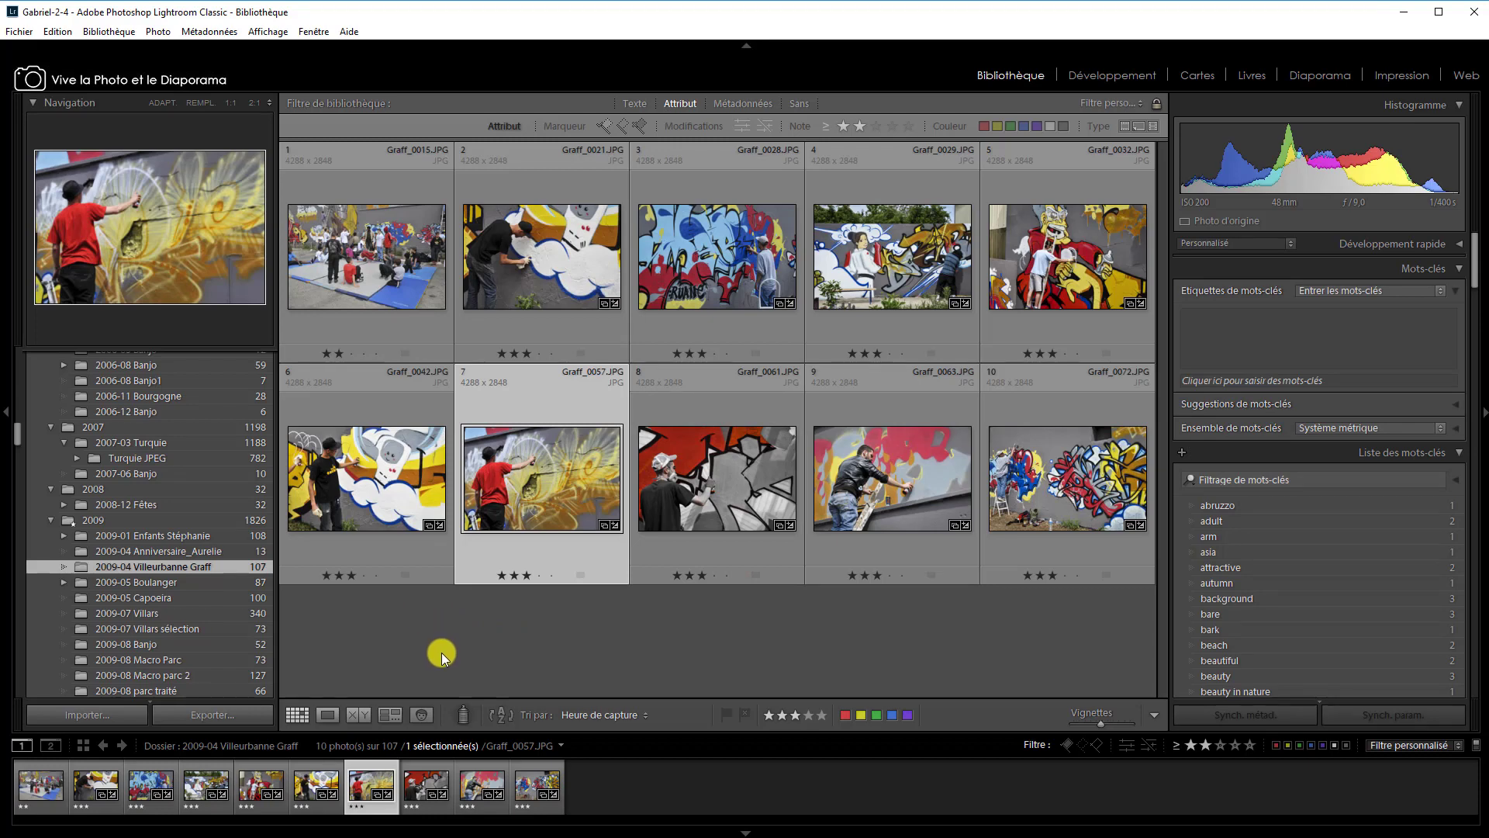
Step: Check the newly exported Graff_0057 file's details in the Galerie folder in File Explorer, and return to Lightroom
key(alt+Tab)
key(alt+Tab)
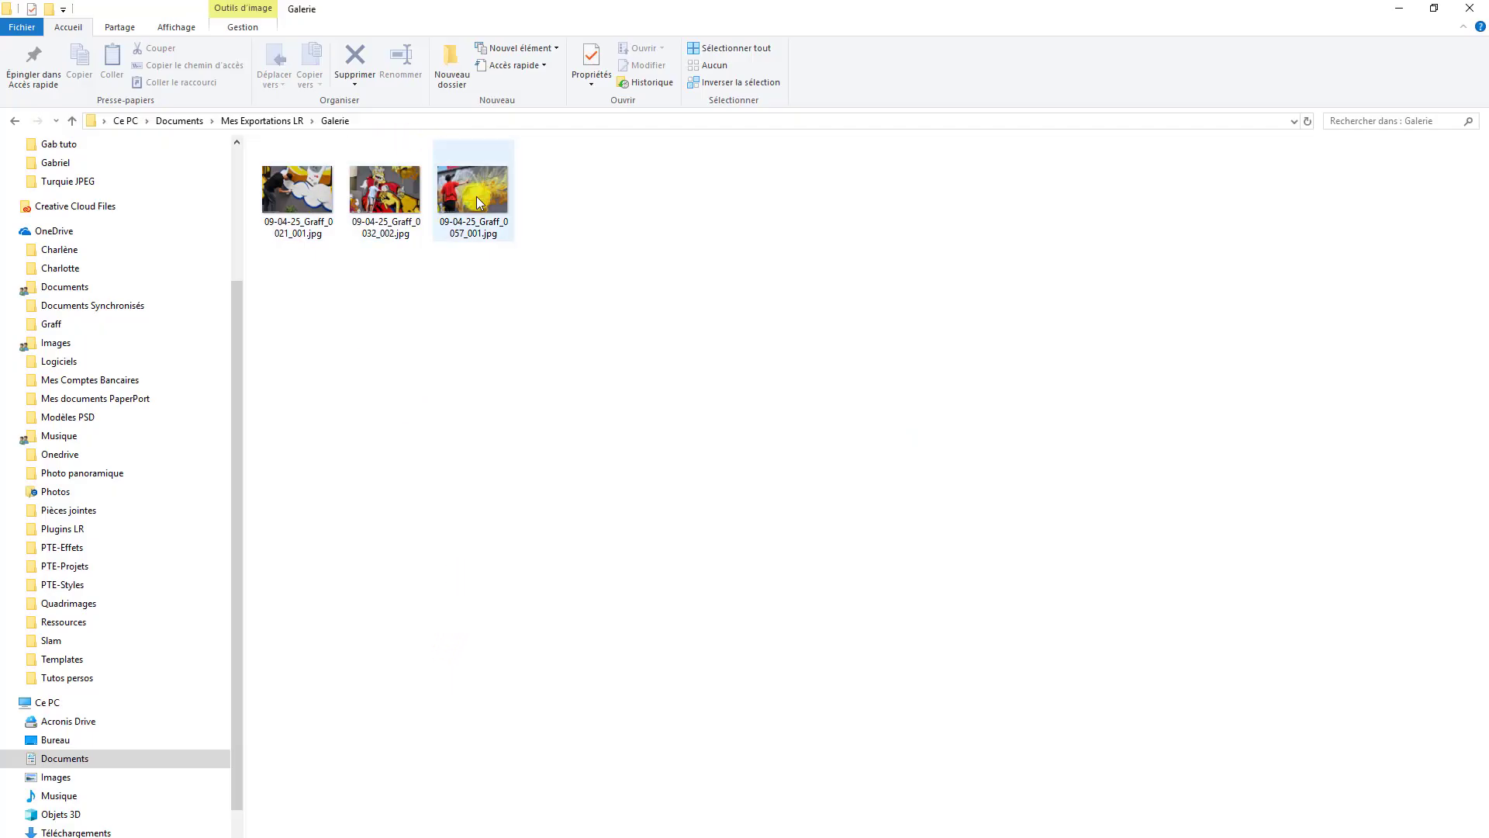
mouse_move(493, 202)
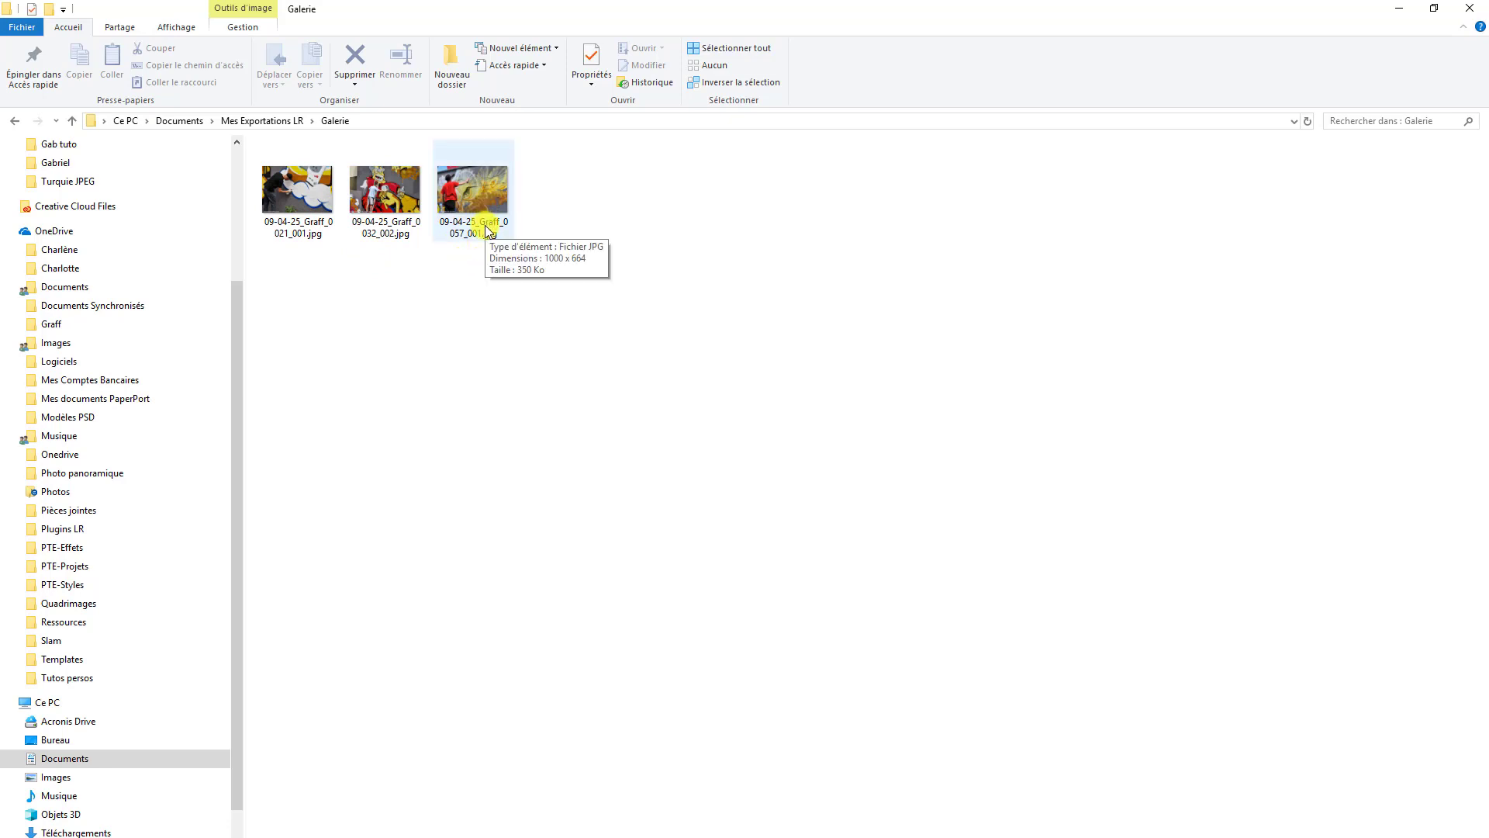
key(alt+Tab)
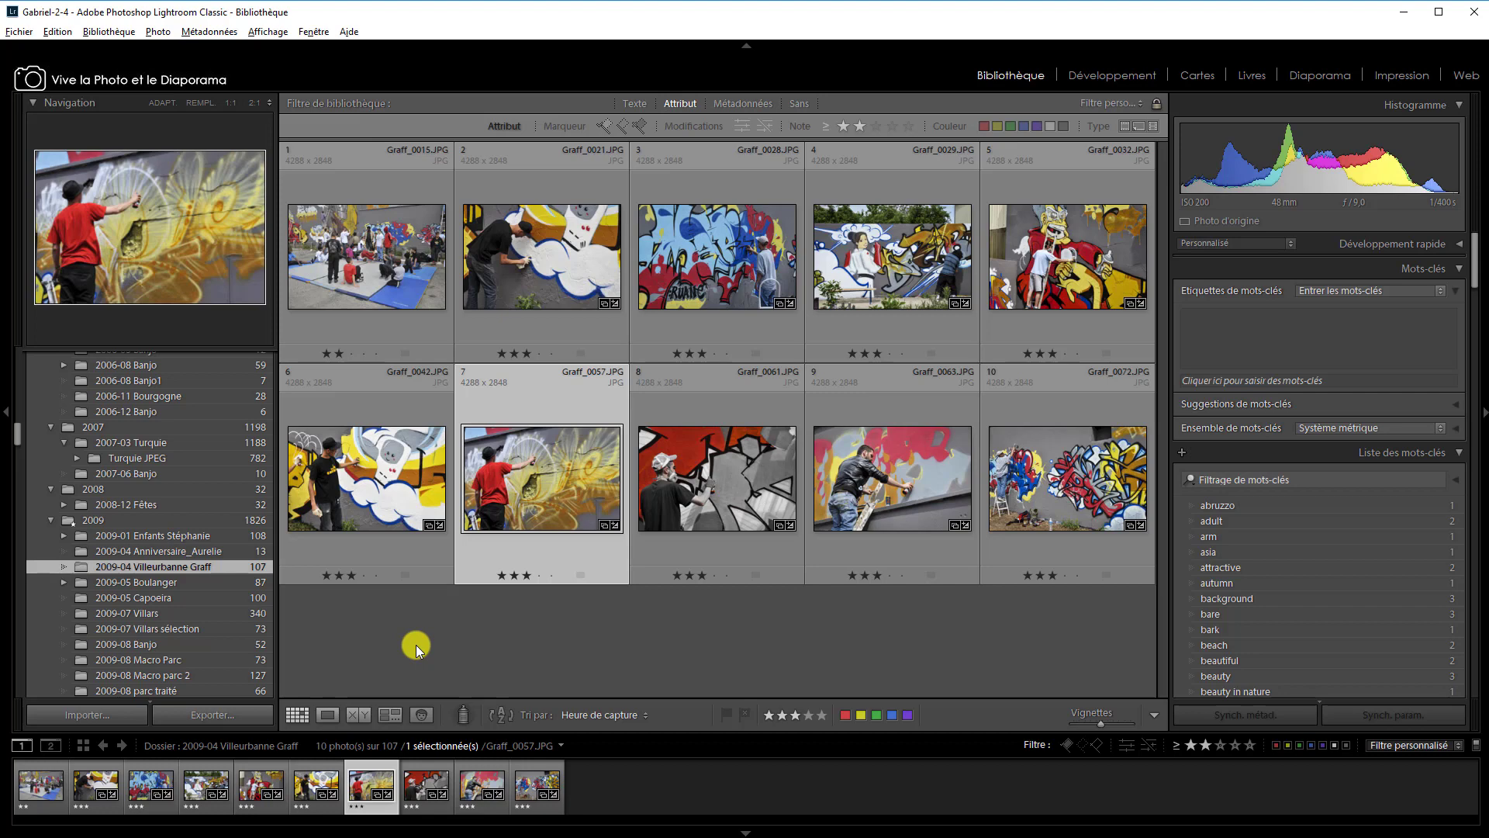
Step: Configure the Disque dur publishing service with the description labo and the export subfolder Labo
click(221, 714)
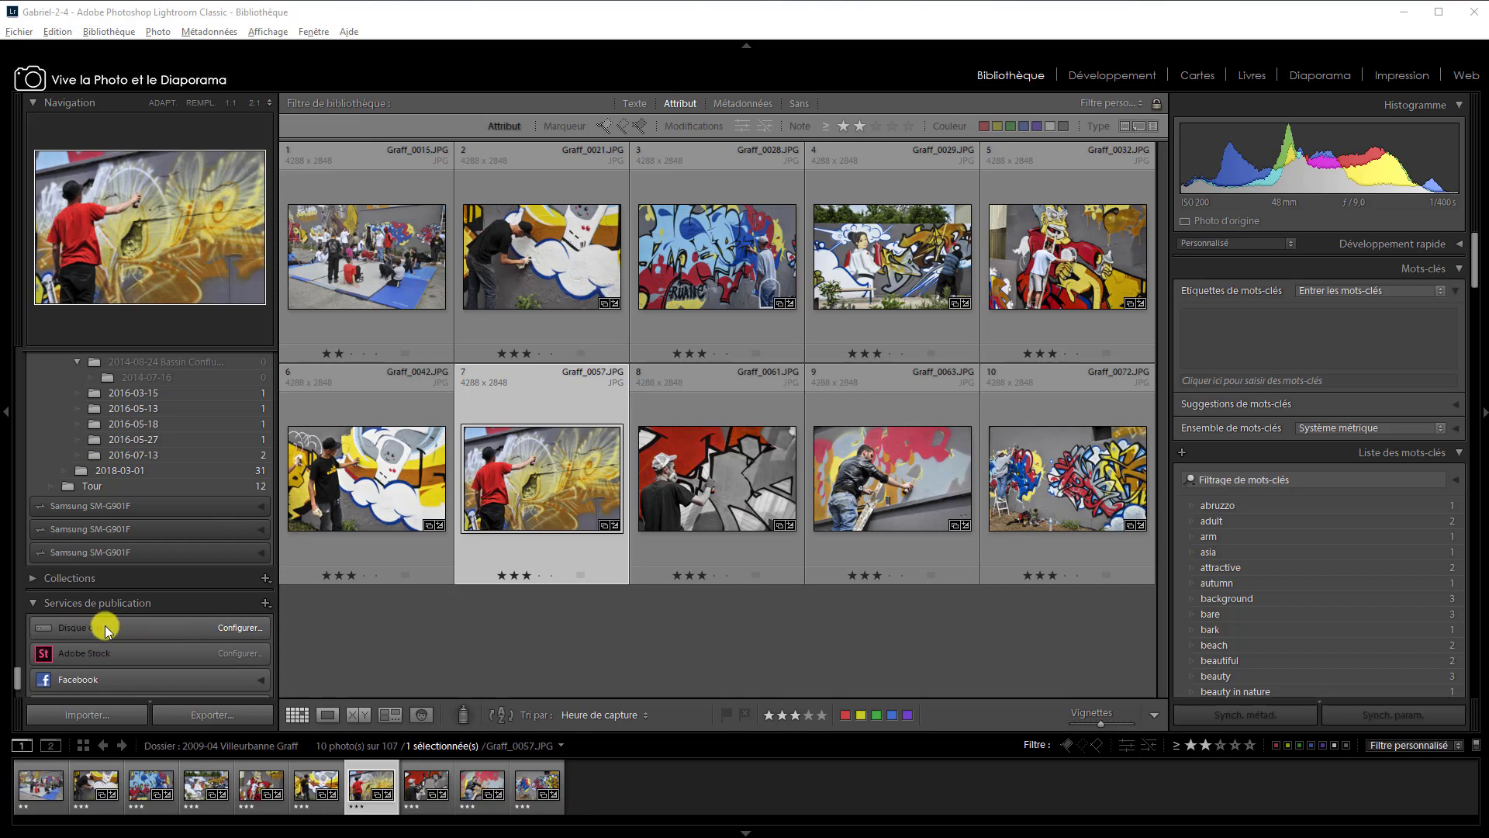
click(232, 629)
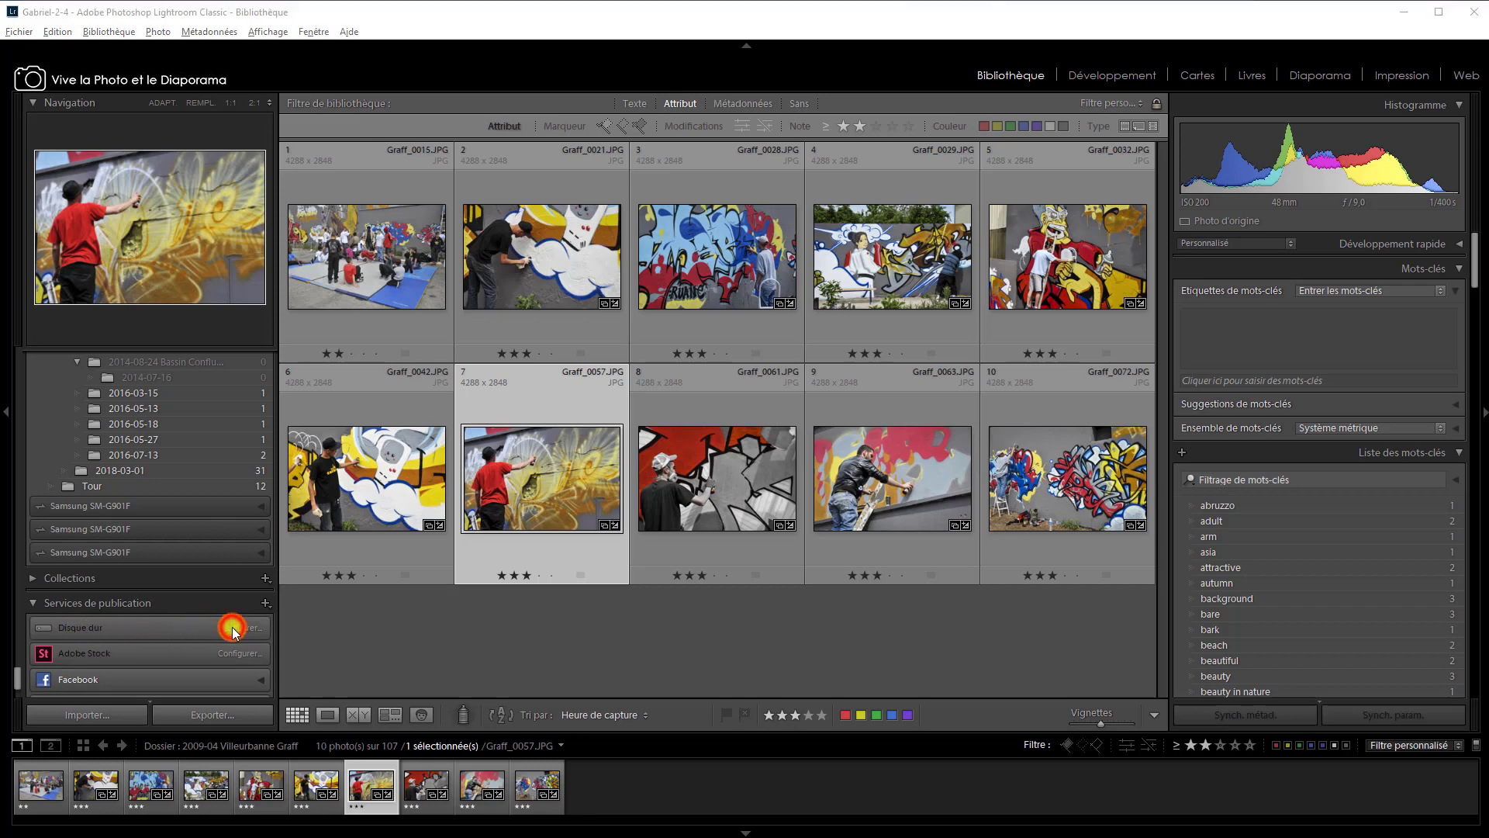
click(896, 489)
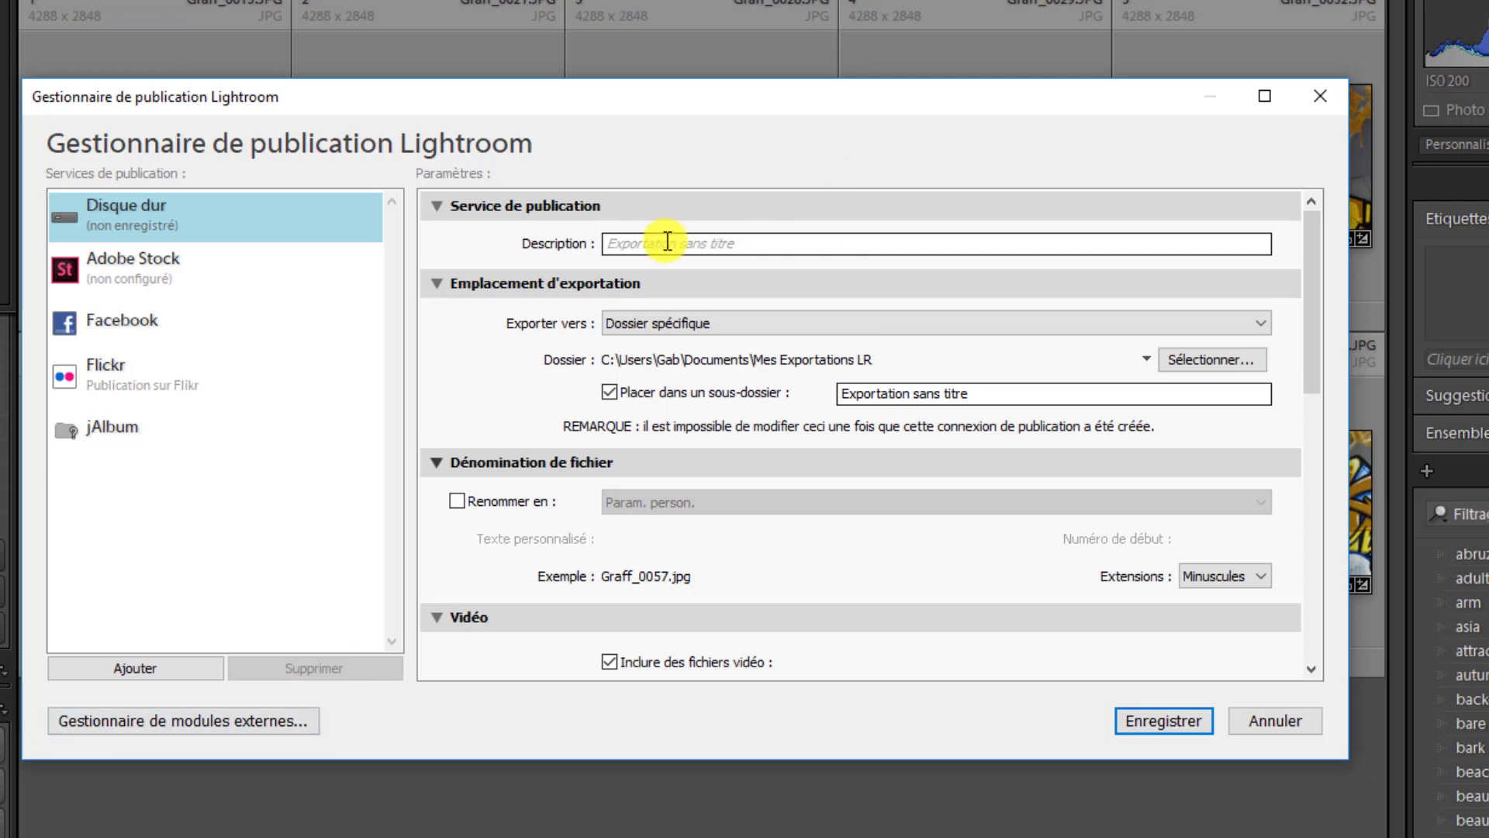
click(622, 240)
click(618, 243)
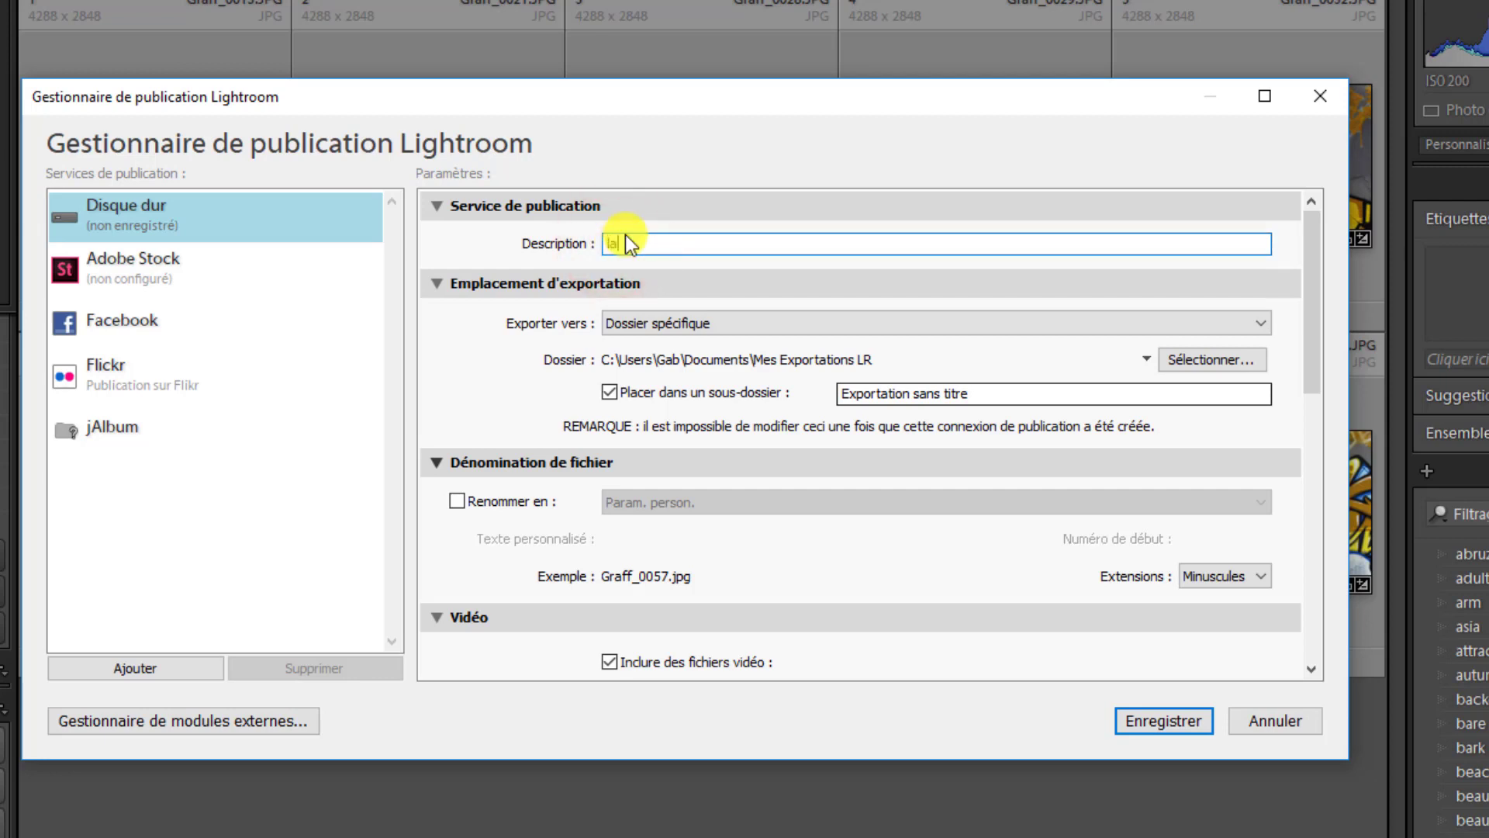
text(labo)
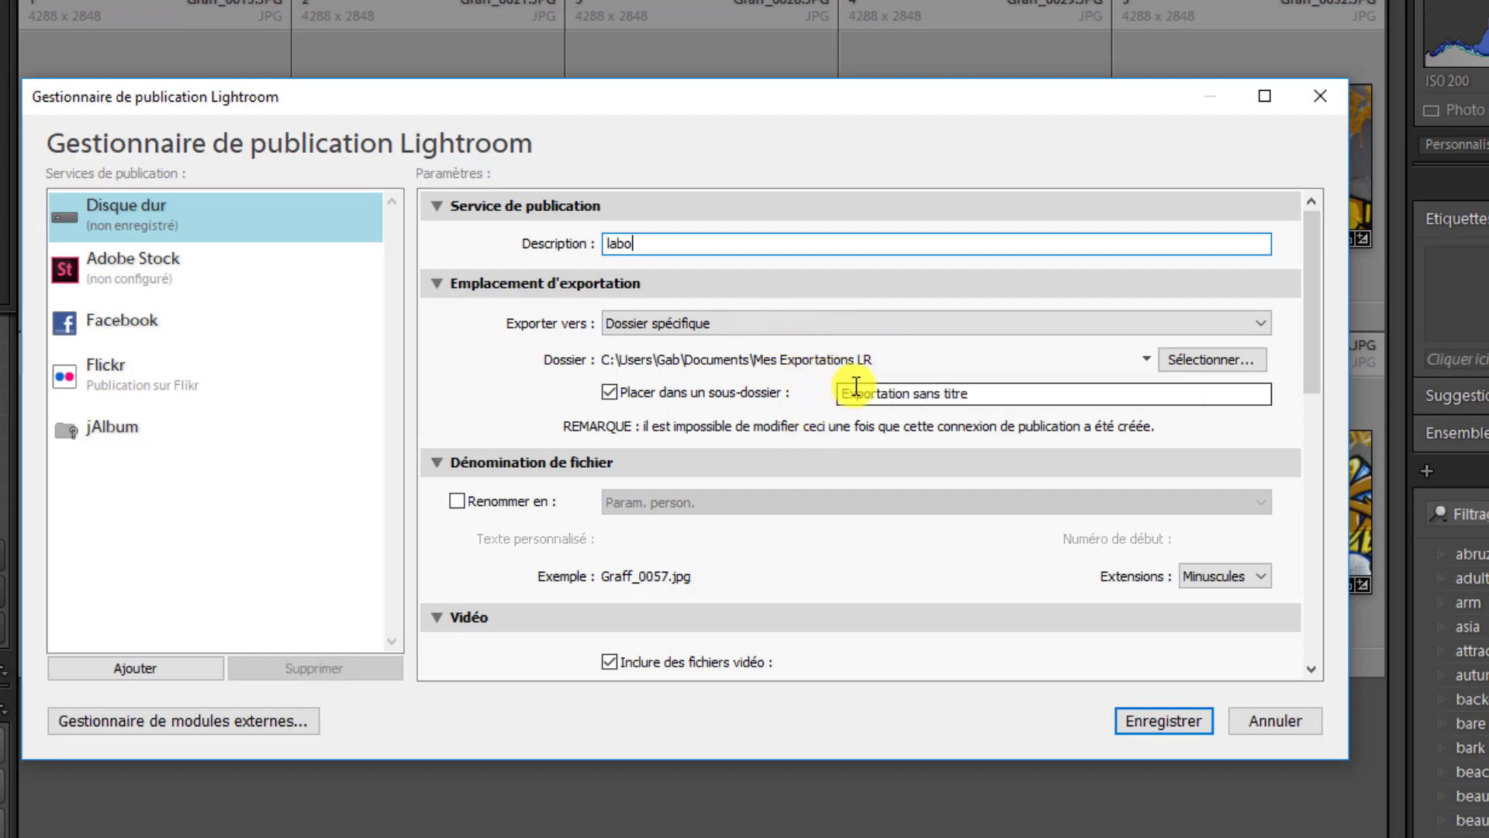
click(996, 395)
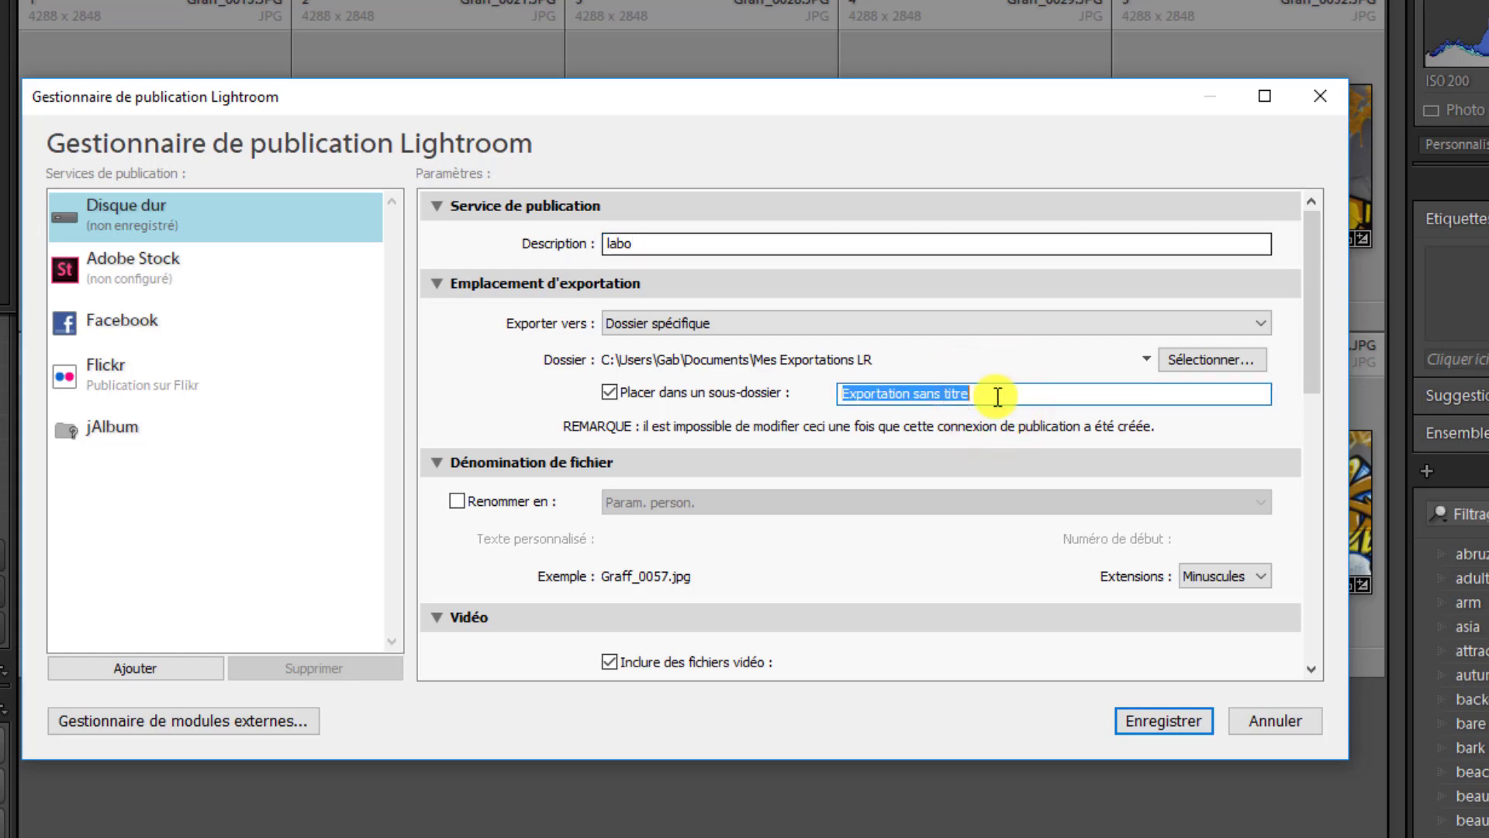
text(Labo)
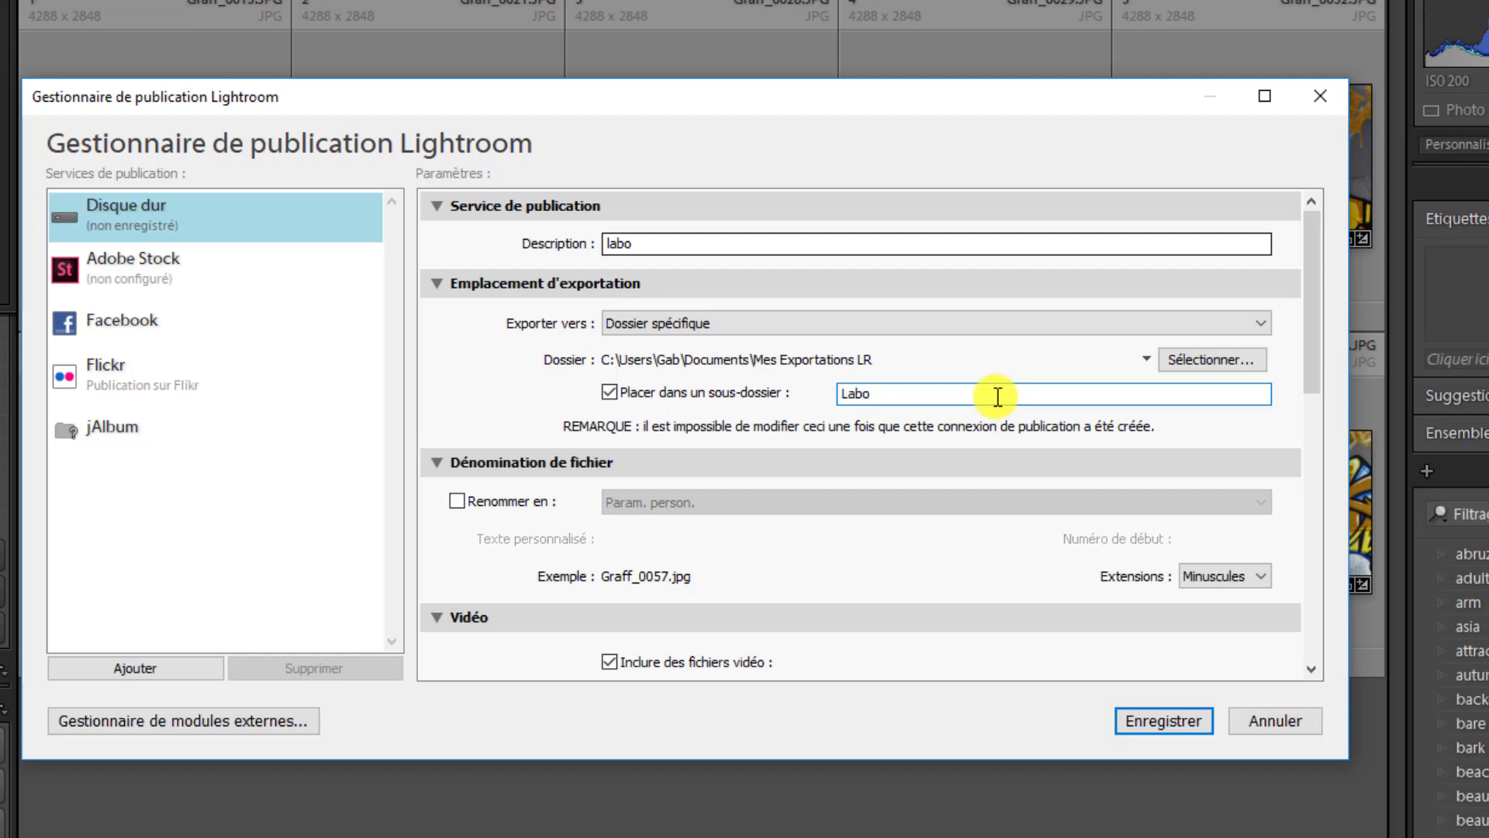
Step: Exclude video files from the publishing service and set its JPEG quality to 100
scroll(997, 396, down, 3)
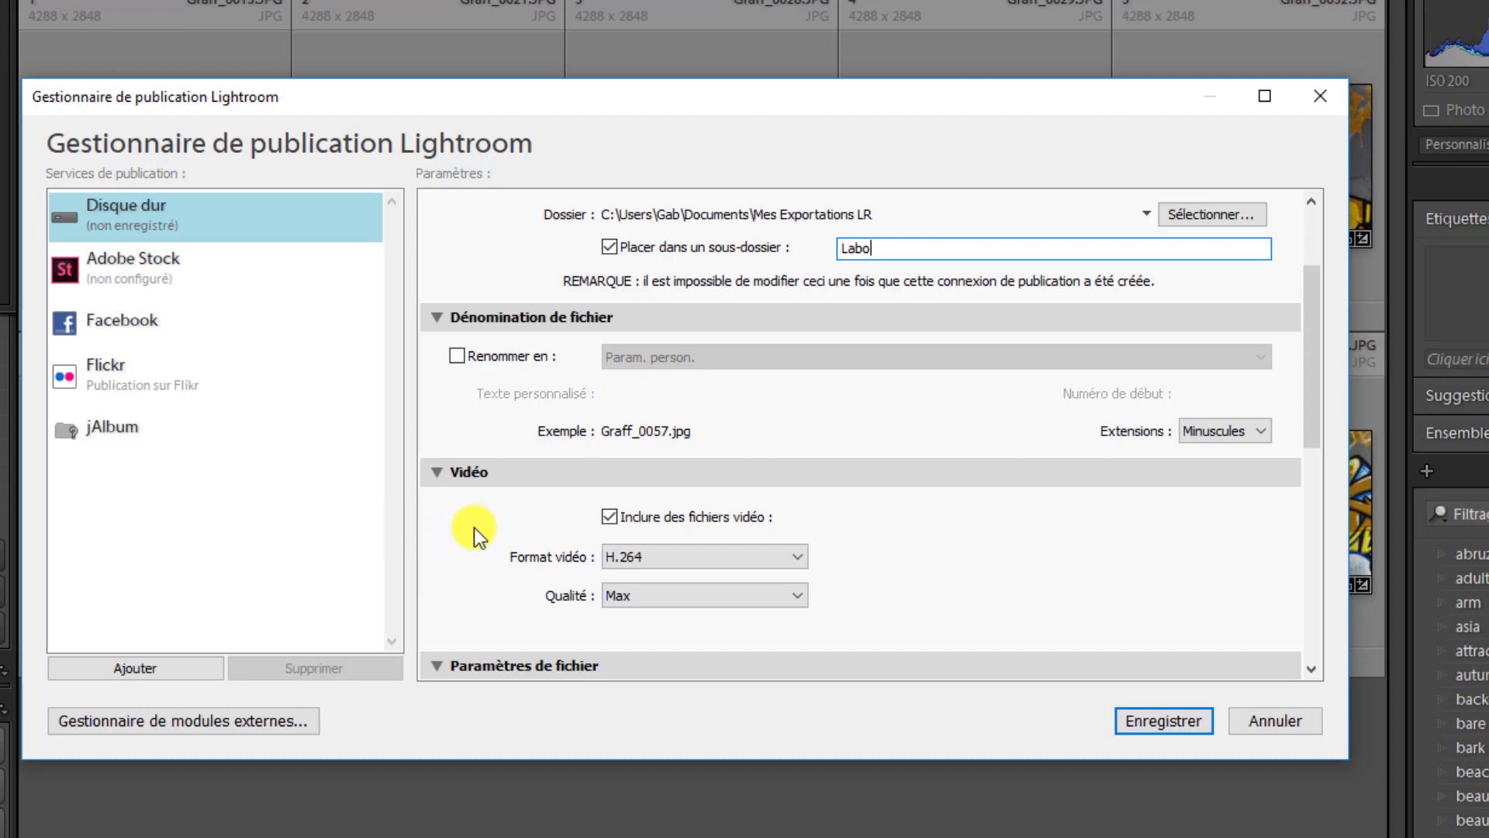
click(609, 517)
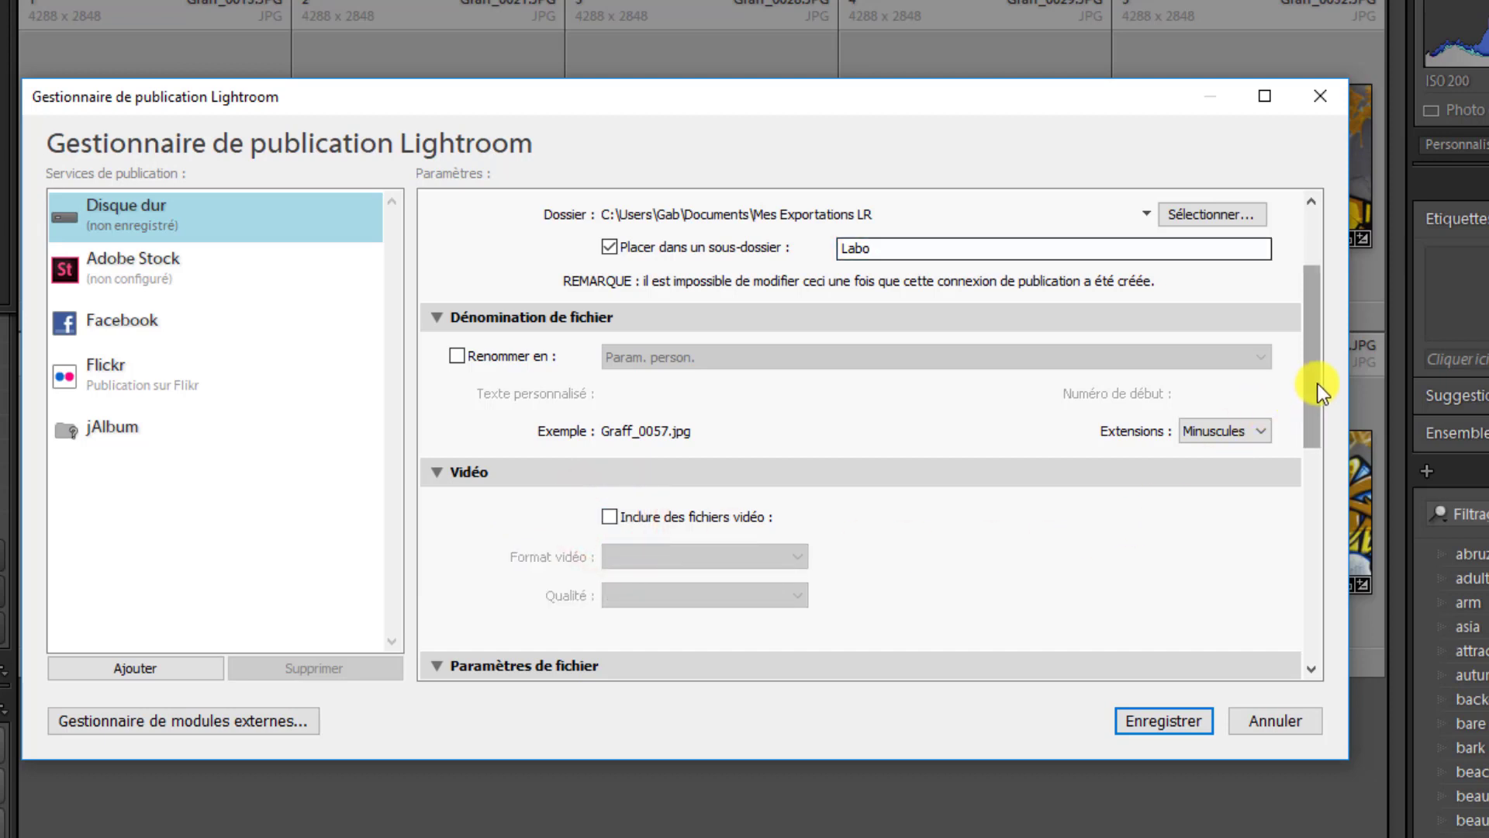
drag(1319, 387, 1303, 513)
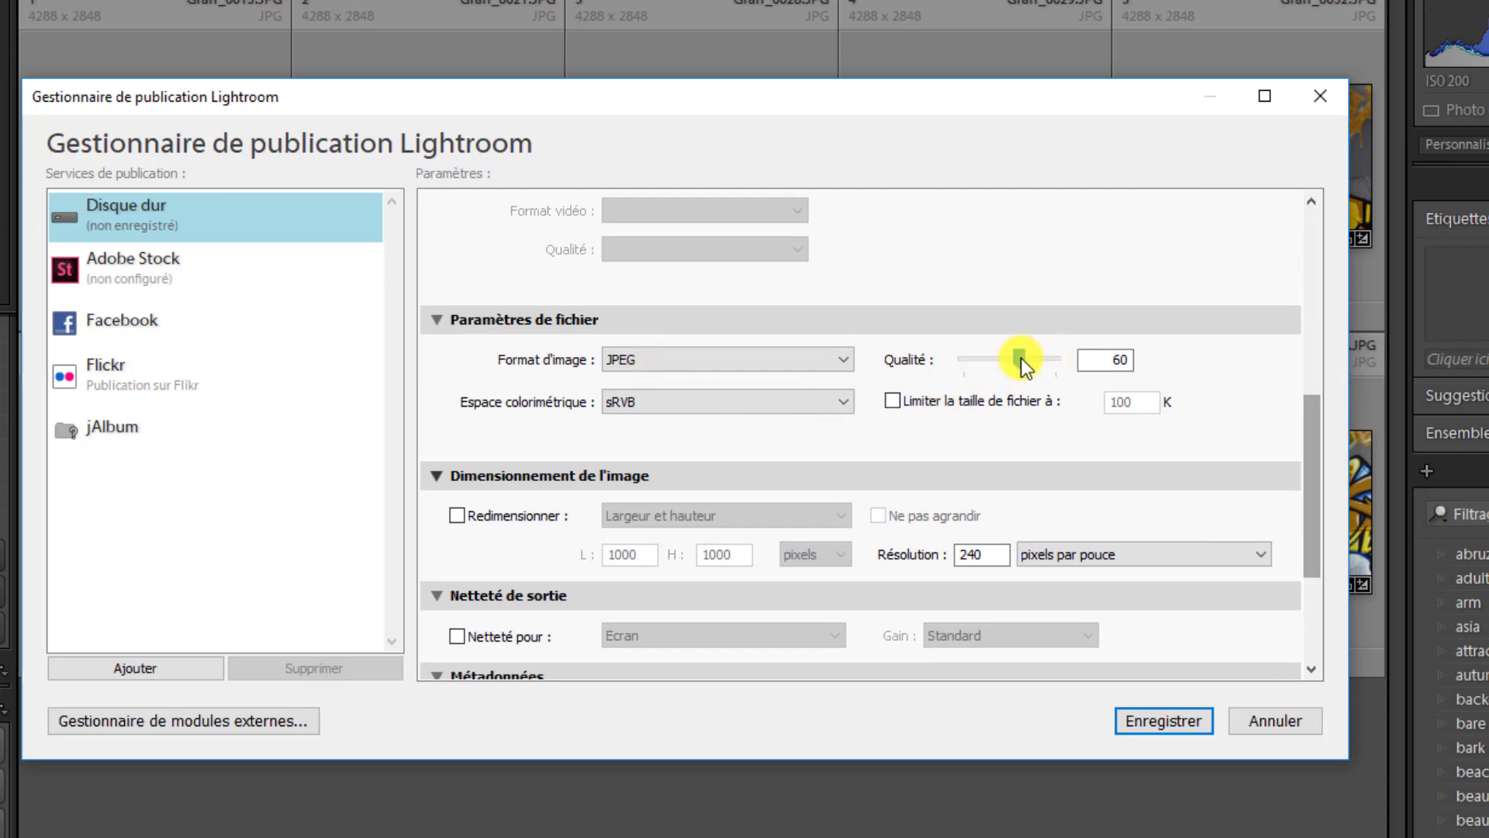
drag(1021, 357, 1069, 359)
Step: Enable image resizing by Mégapixels at 5,0 and set the resolution to 300 pixels par pouce
click(457, 515)
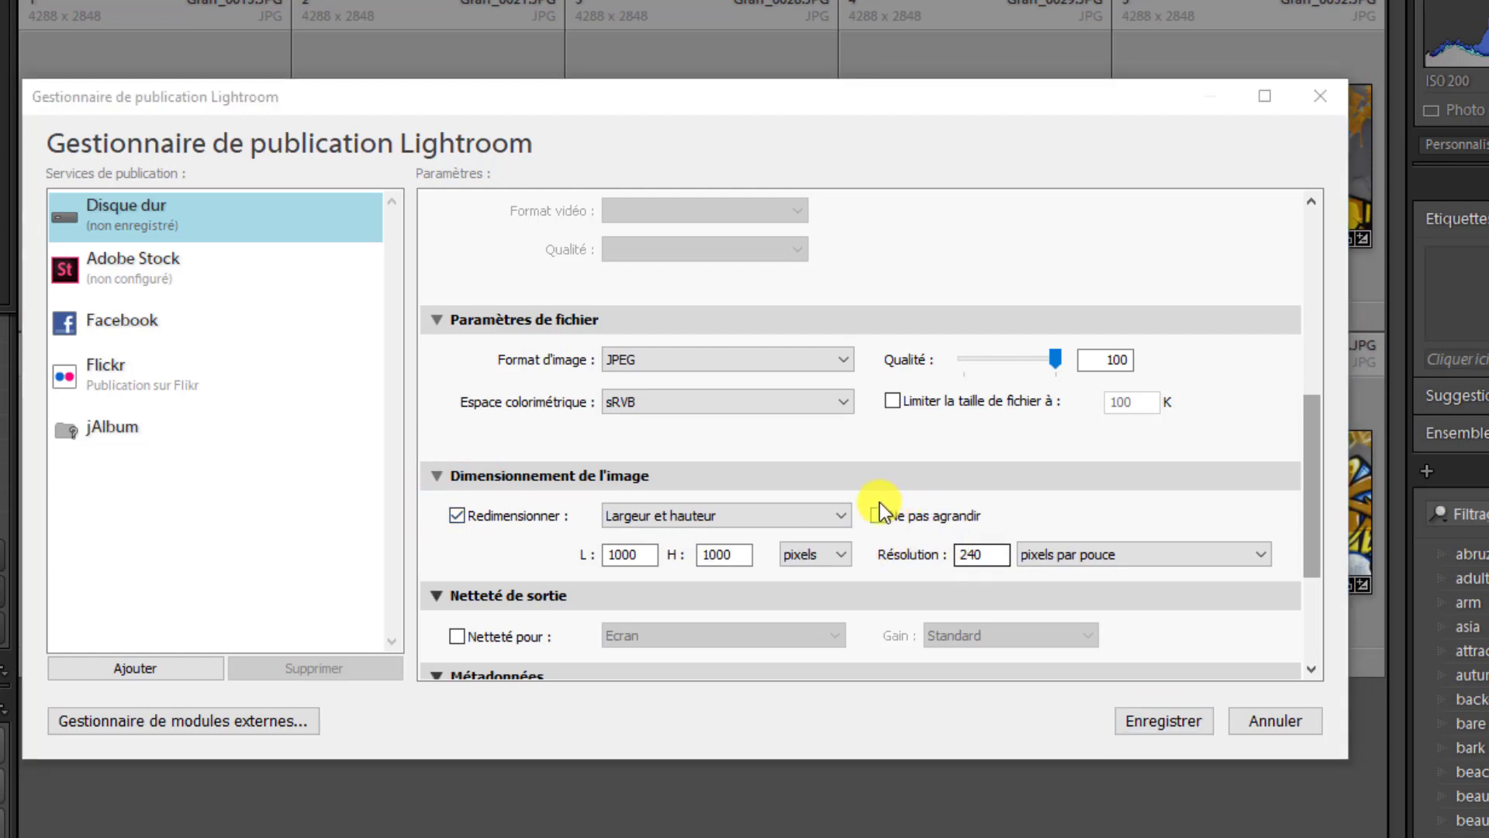
click(841, 515)
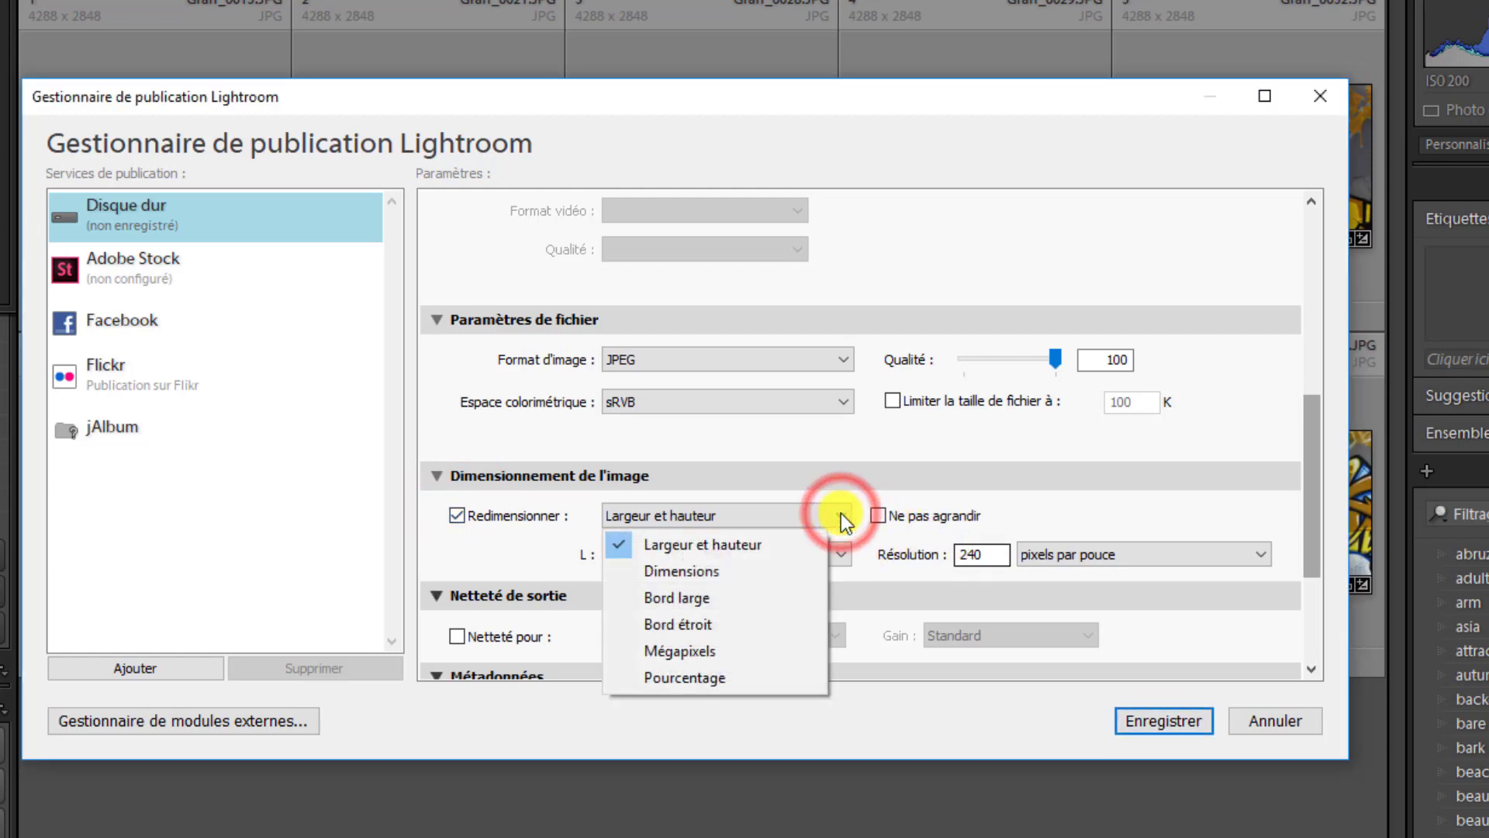
click(720, 651)
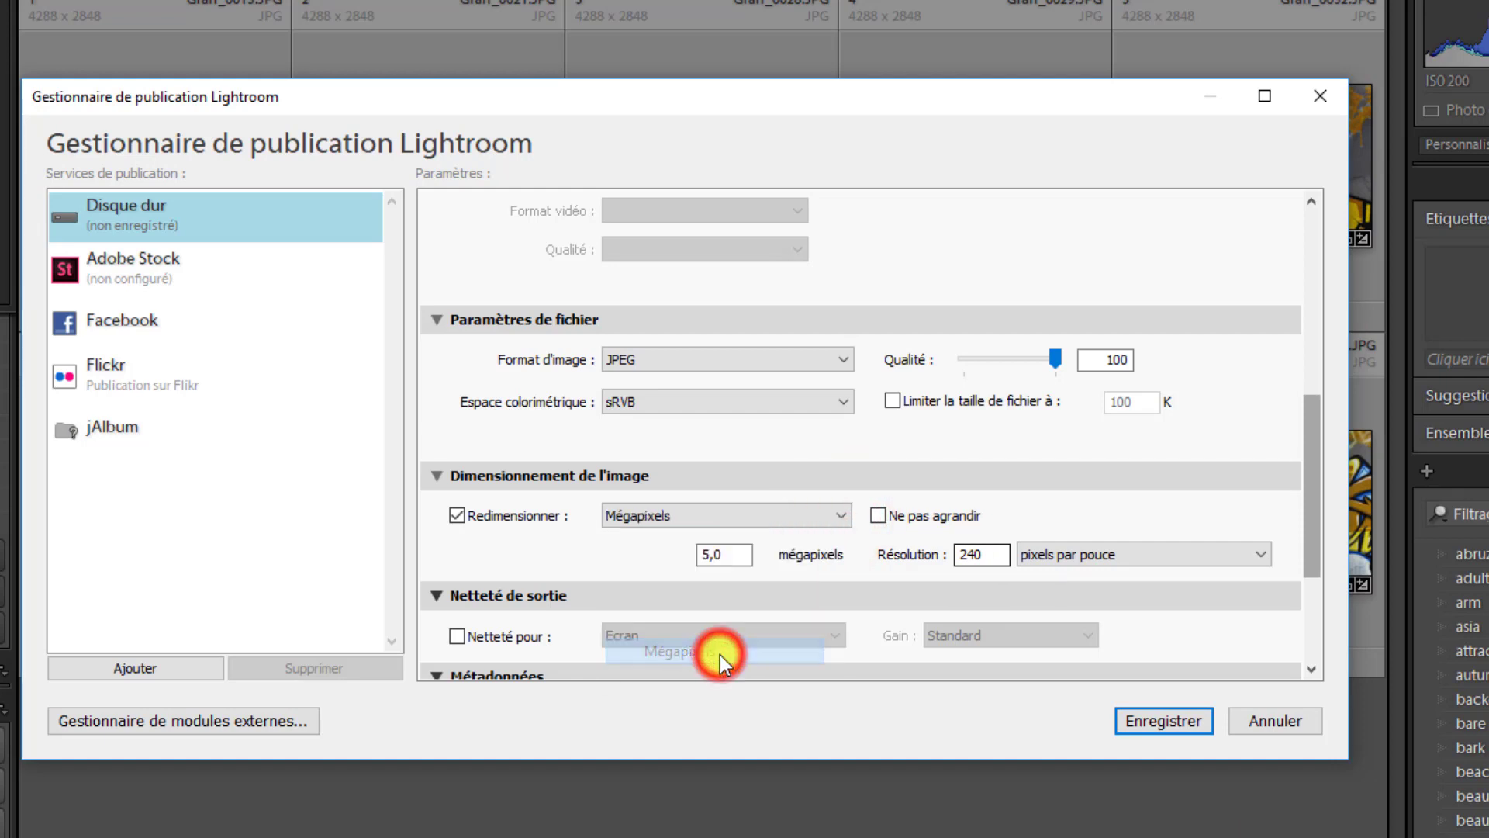
click(726, 555)
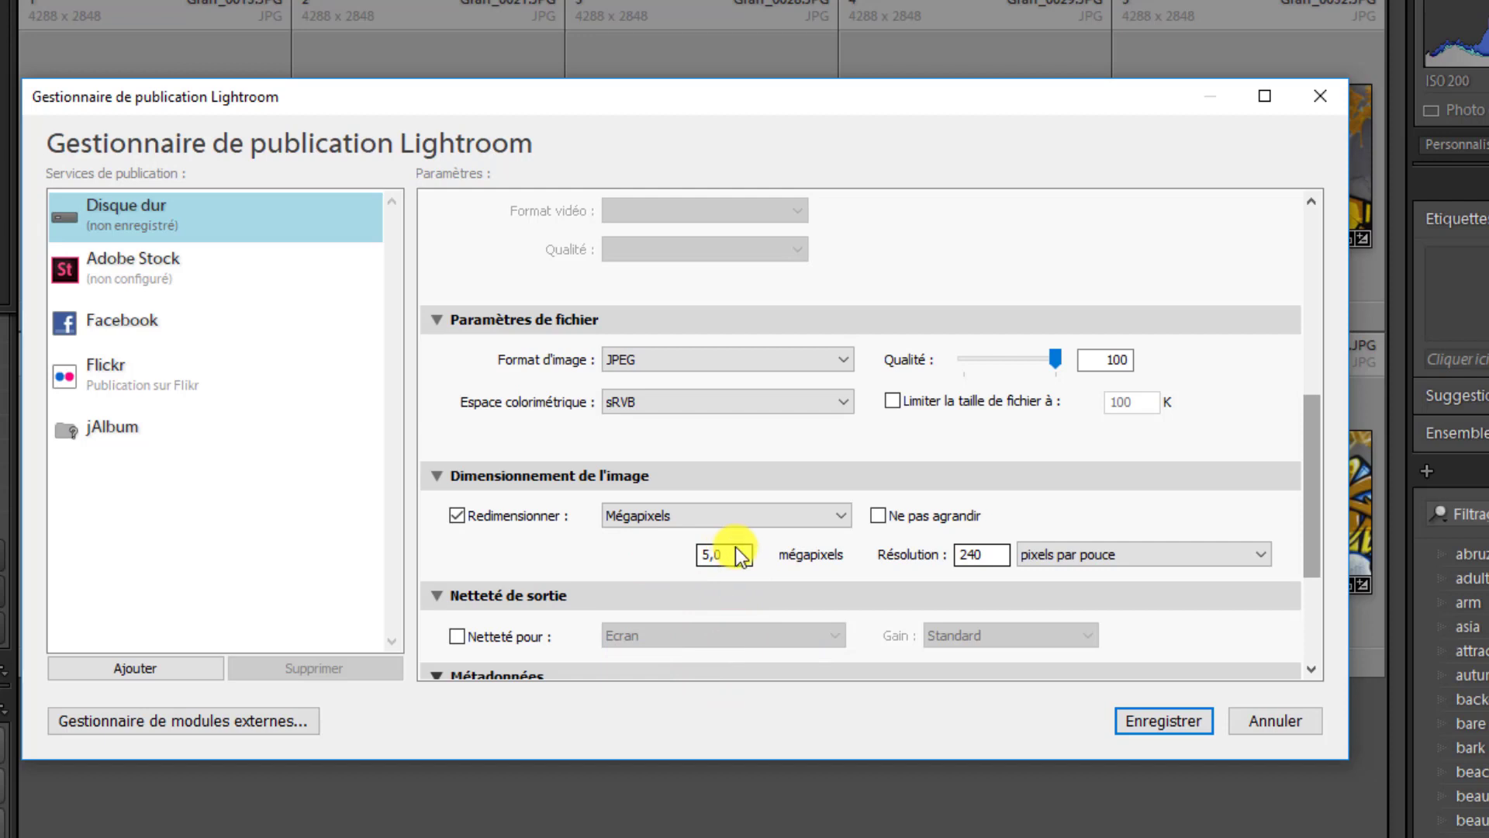
key(BackSpace)
key(BackSpace)
text(,0)
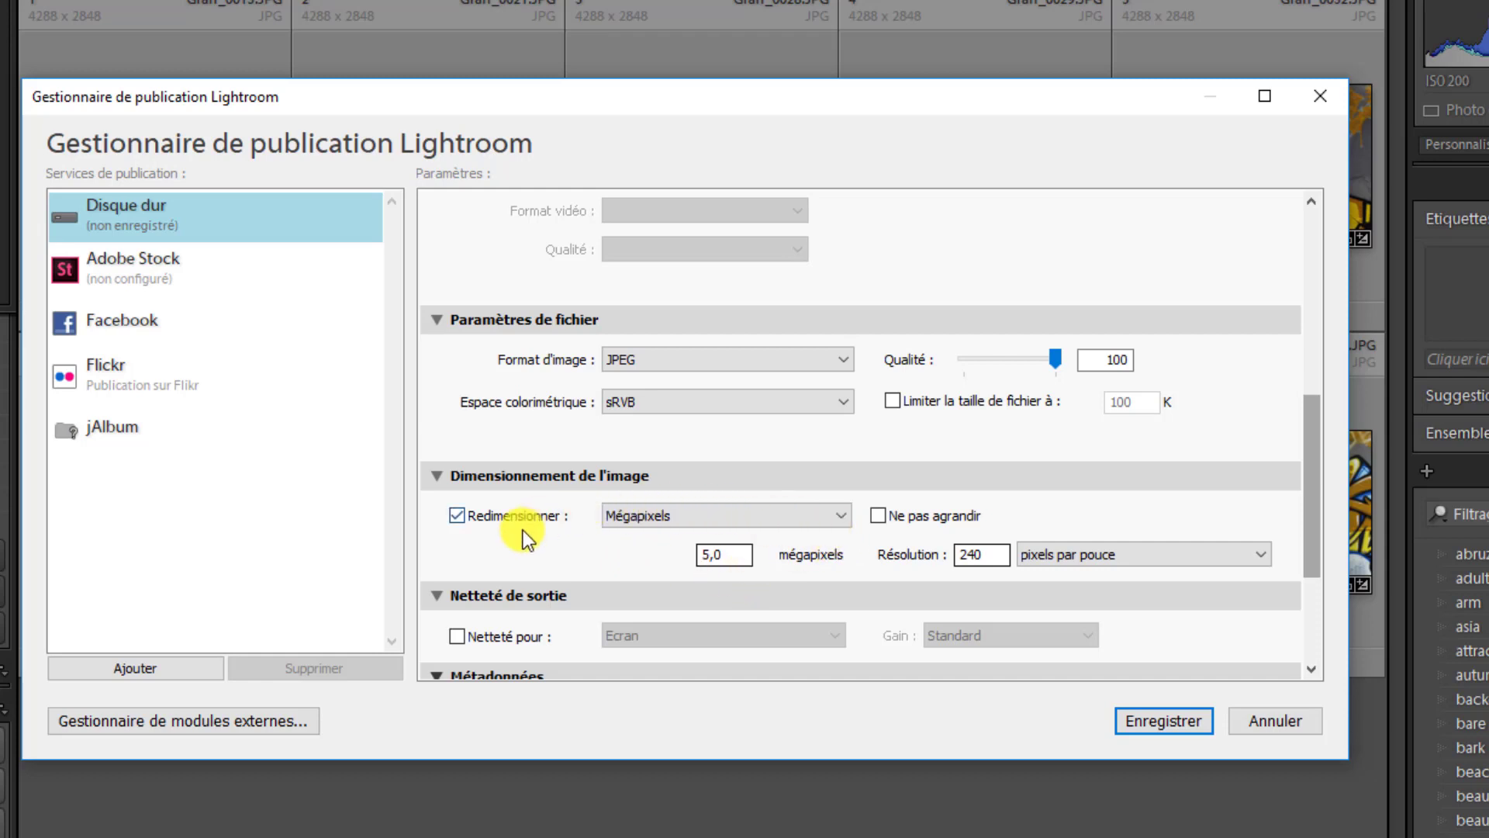
double_click(990, 552)
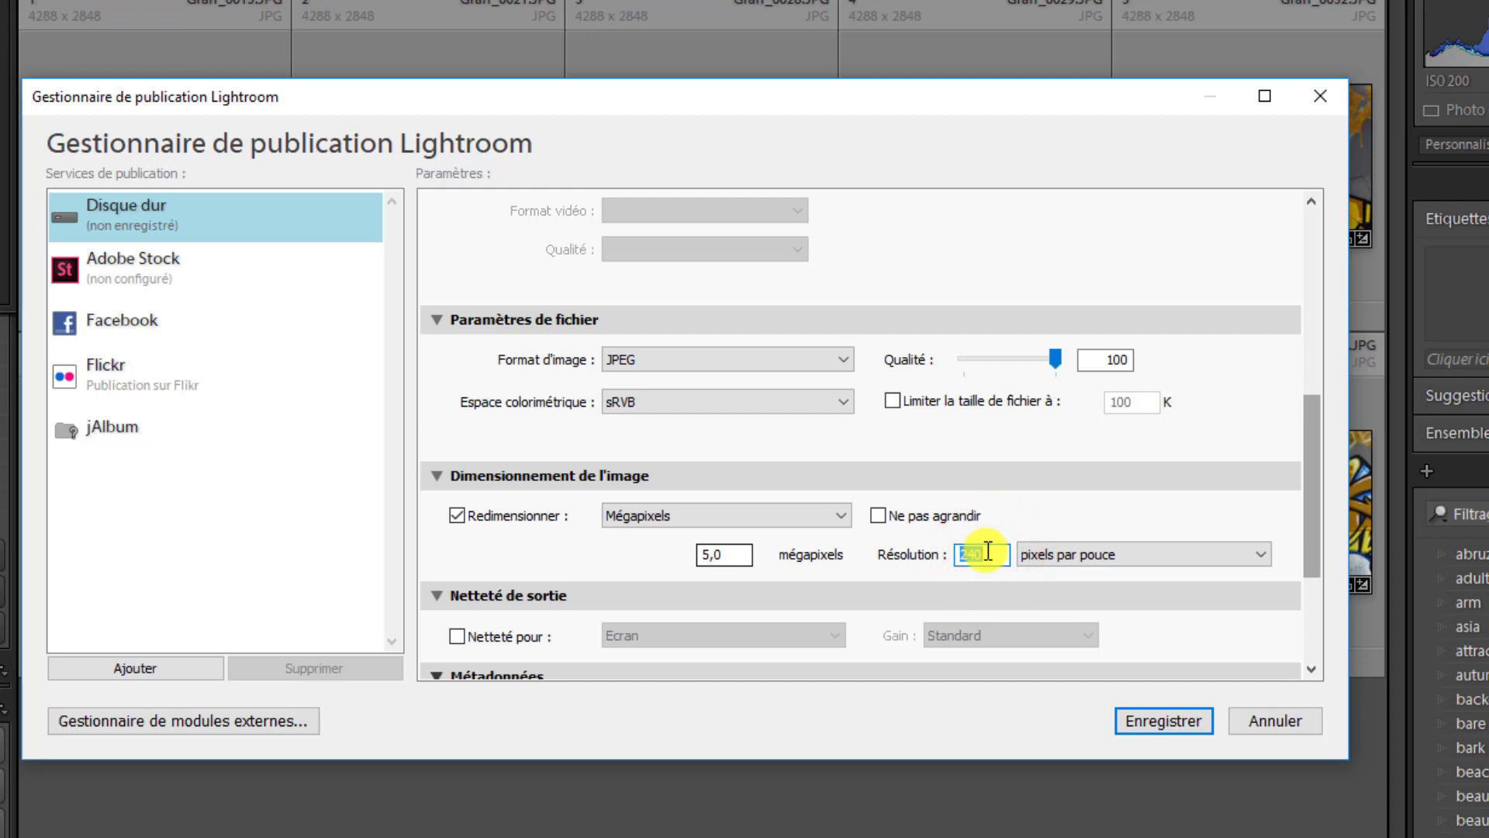
text(300)
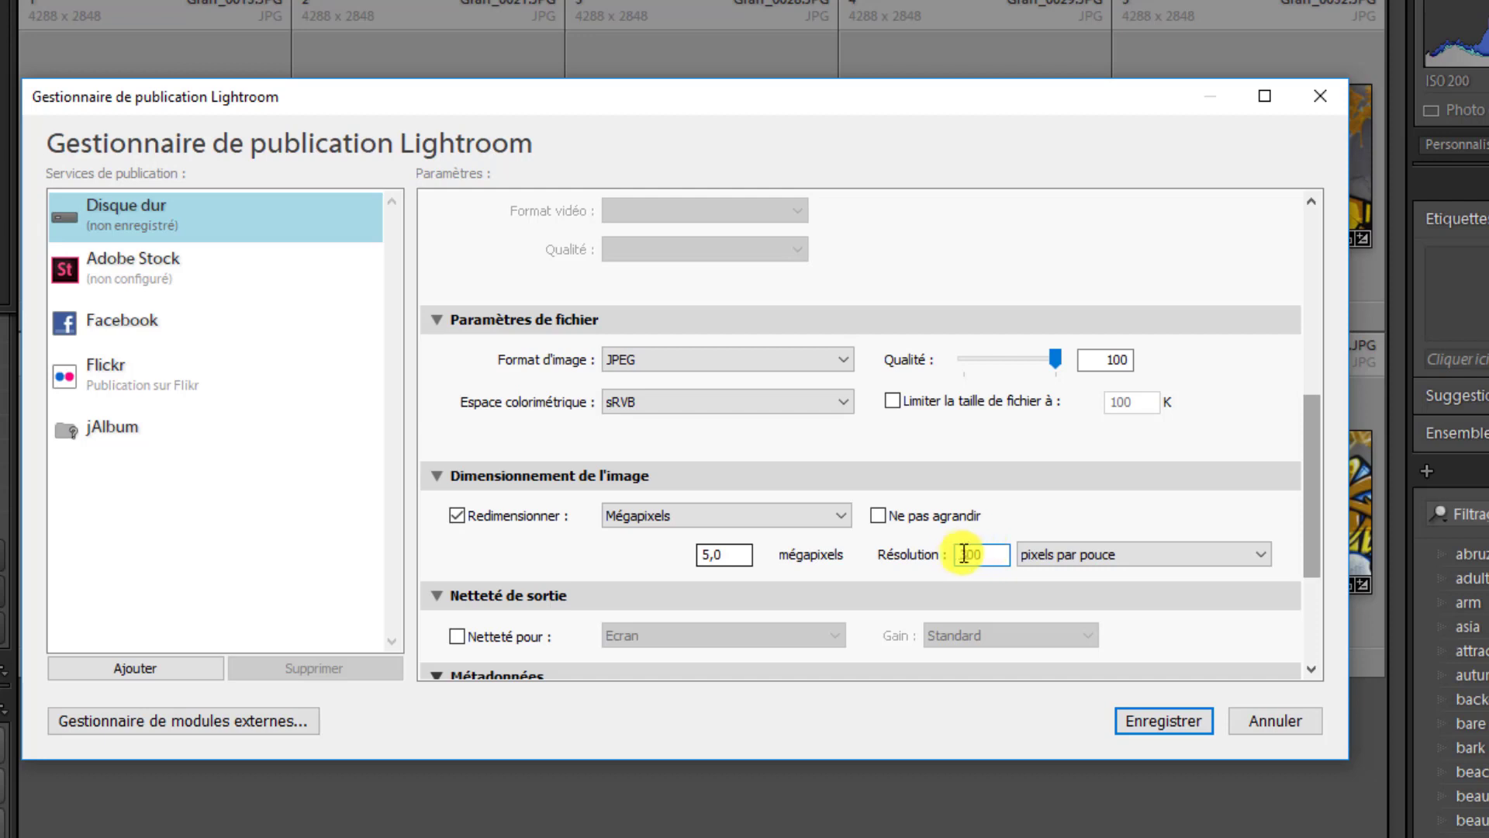
Step: Limit the included metadata to Copyright uniquement and save the publishing service
drag(1314, 443, 1314, 515)
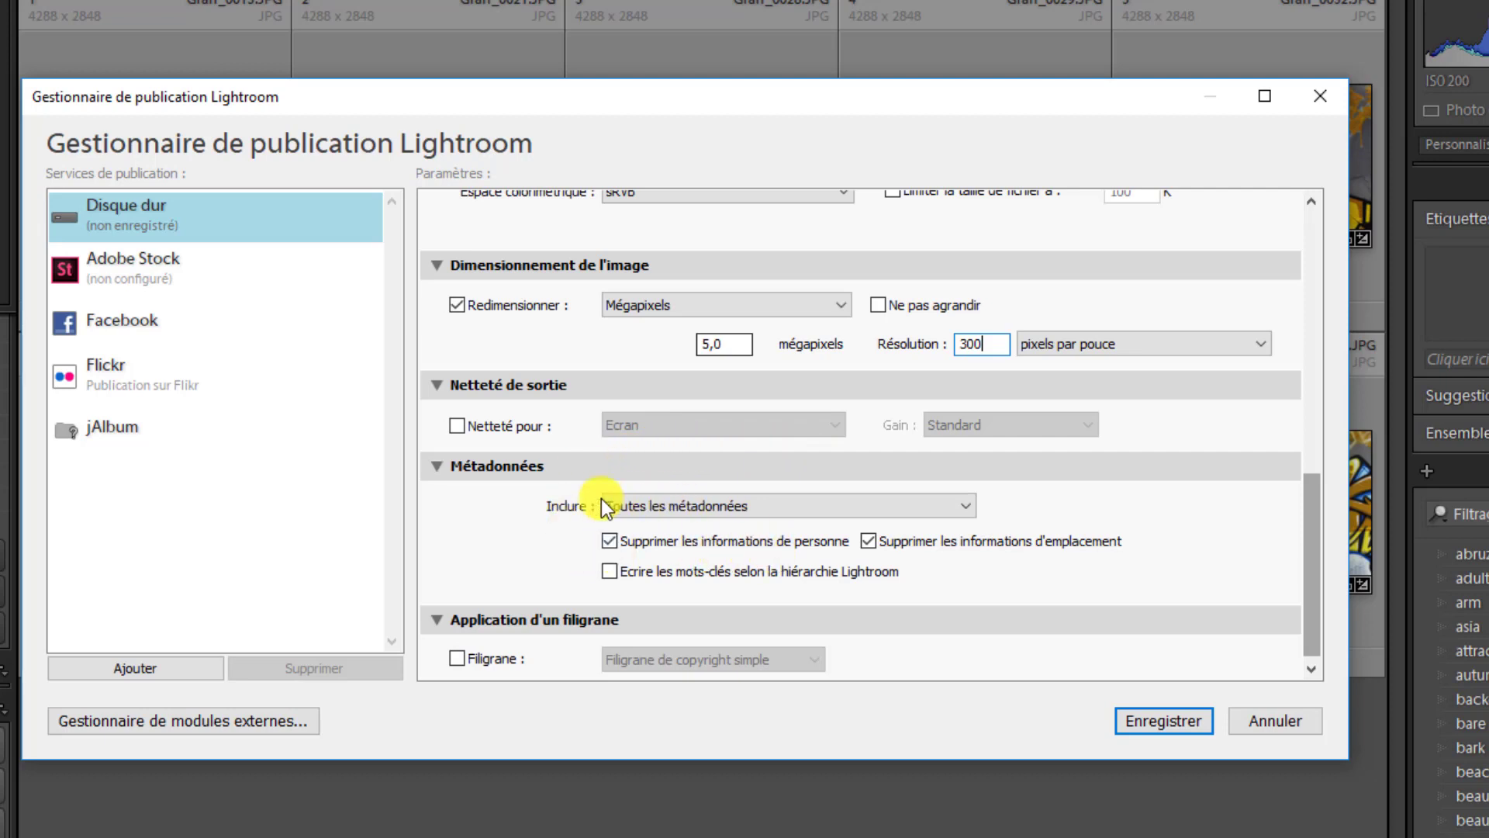
click(969, 509)
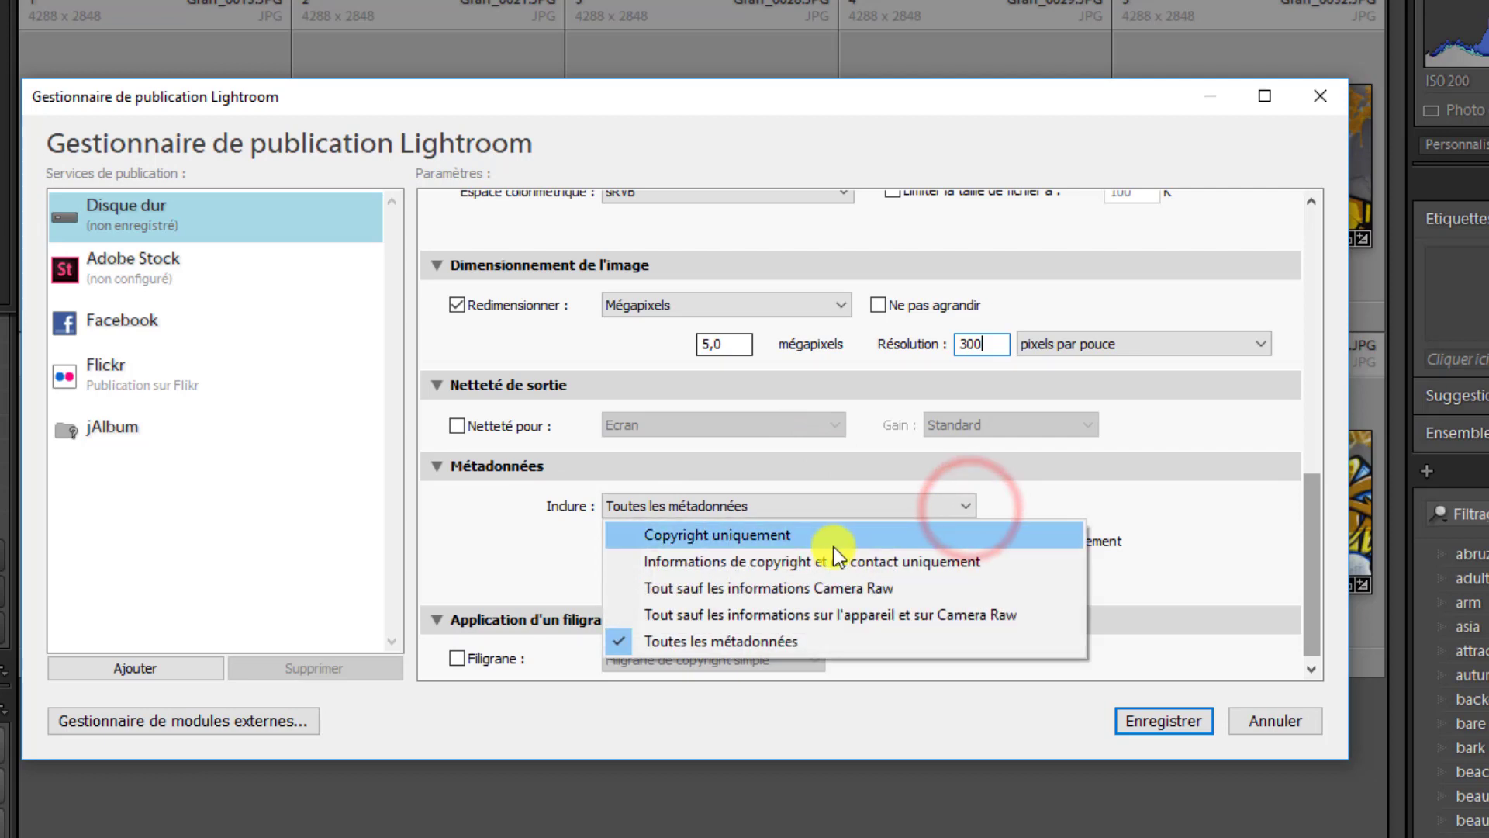
click(796, 538)
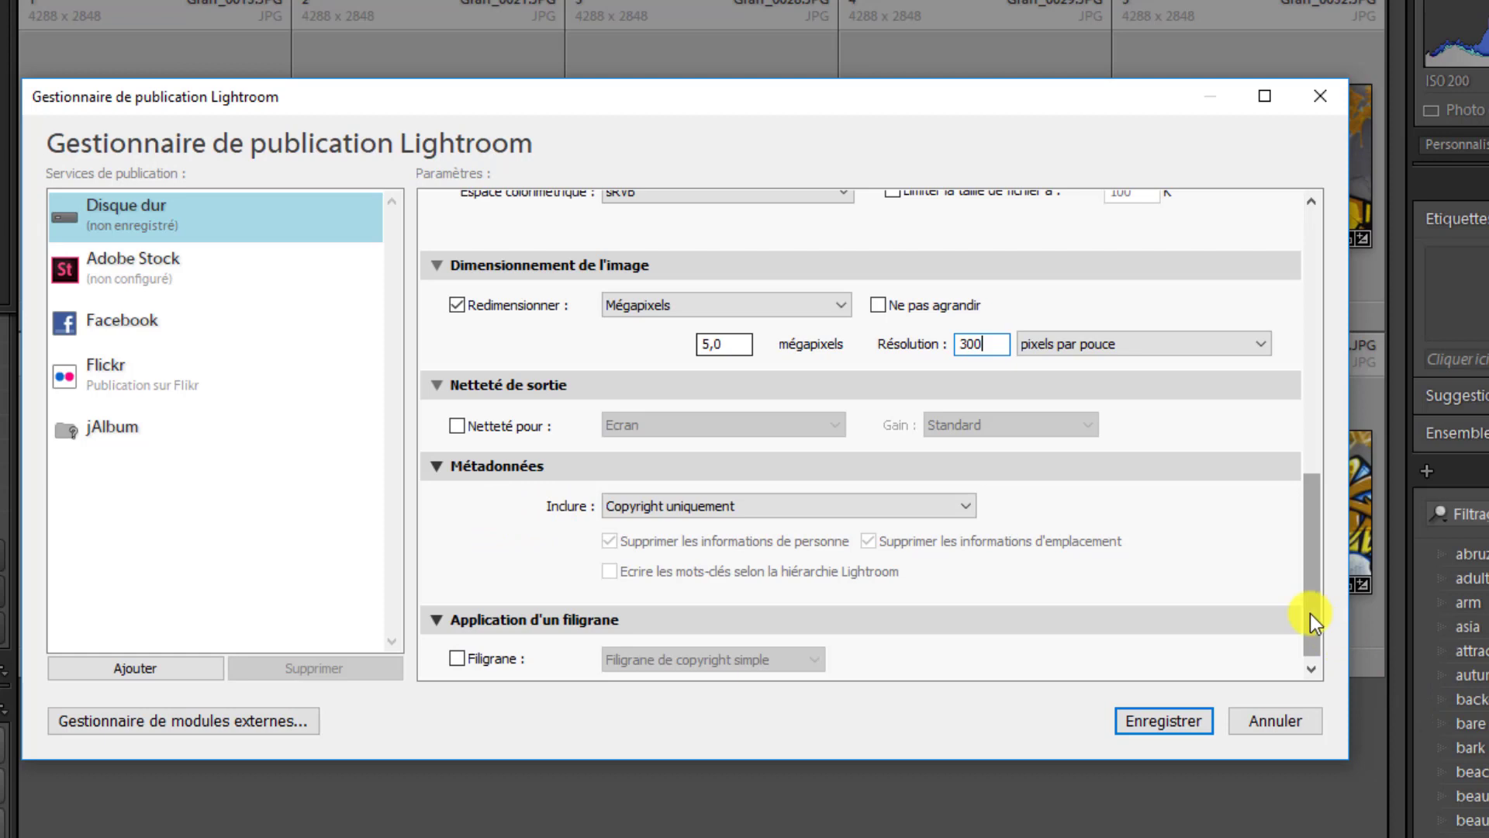
drag(1310, 613, 1300, 659)
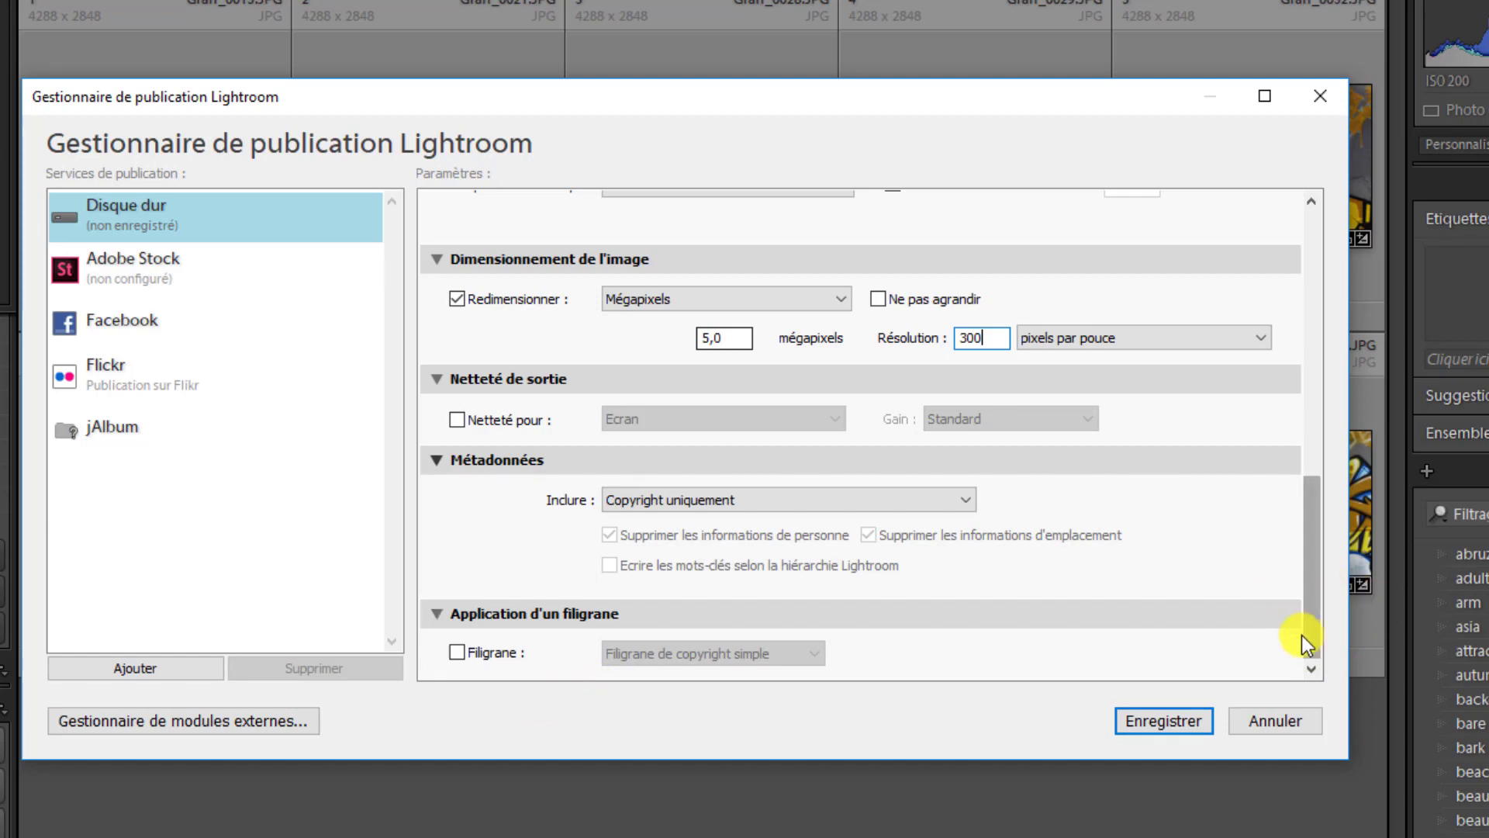
drag(1306, 572, 1298, 610)
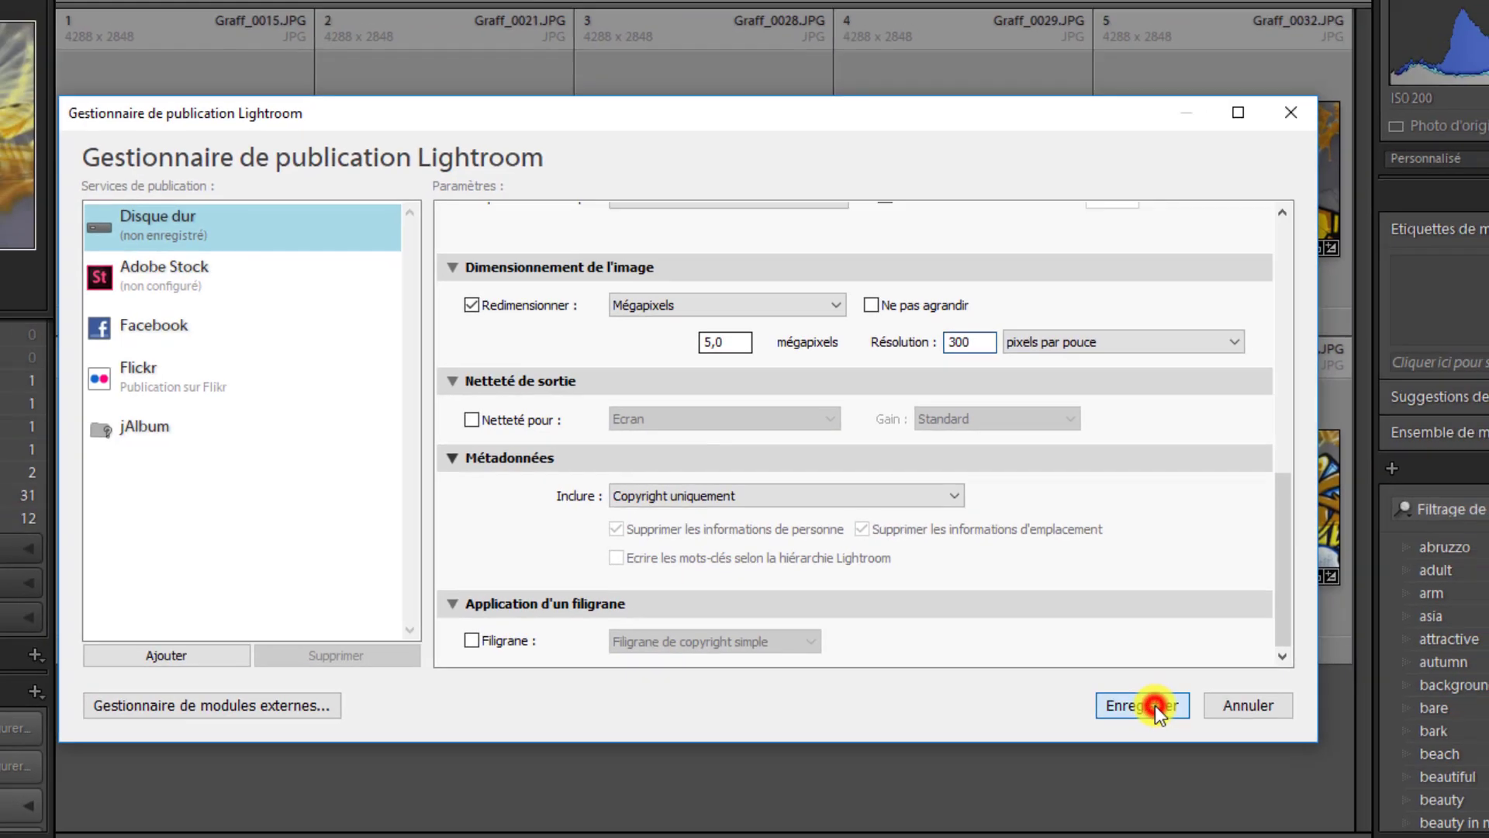
click(1178, 722)
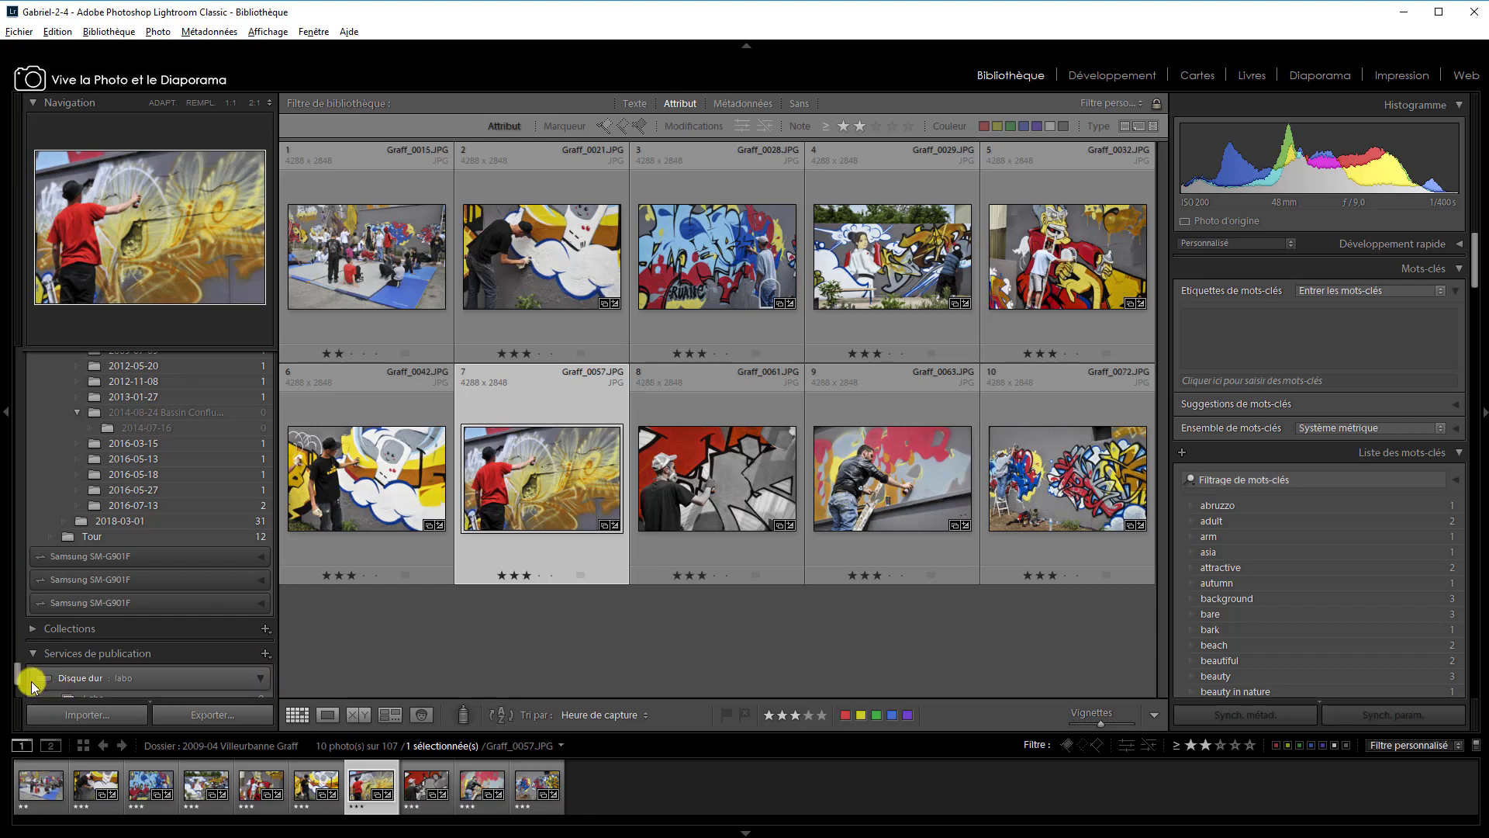
Step: Add Graff_0057.JPG, followed by Graff_0021, 0029, 0032, 0063 and 0072 together, to the Labo folder of the Disque dur service
mouse_move(17, 670)
mouse_down()
mouse_move(20, 683)
mouse_move(20, 667)
mouse_up()
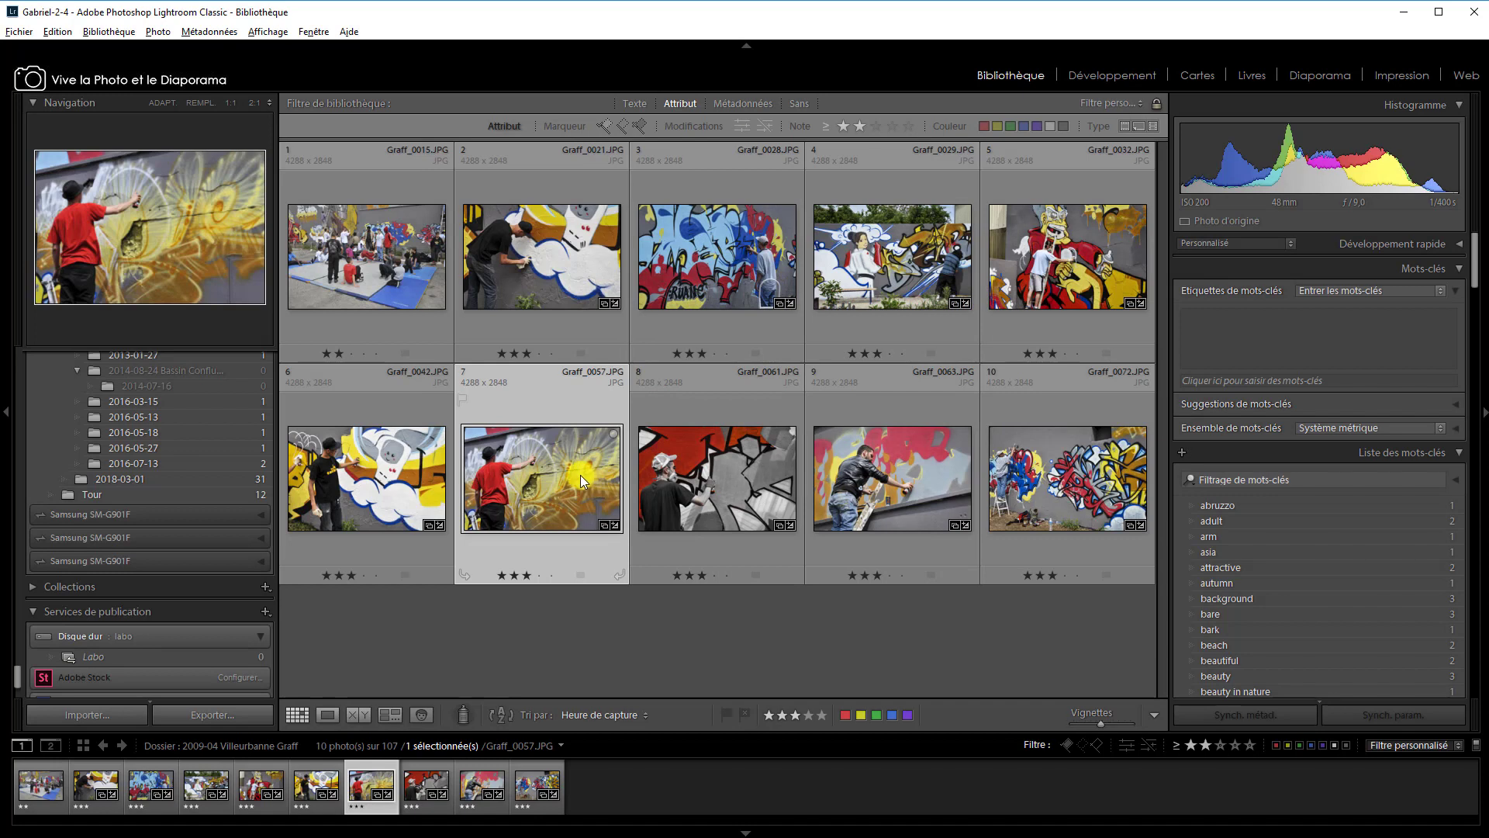
drag(582, 477, 220, 657)
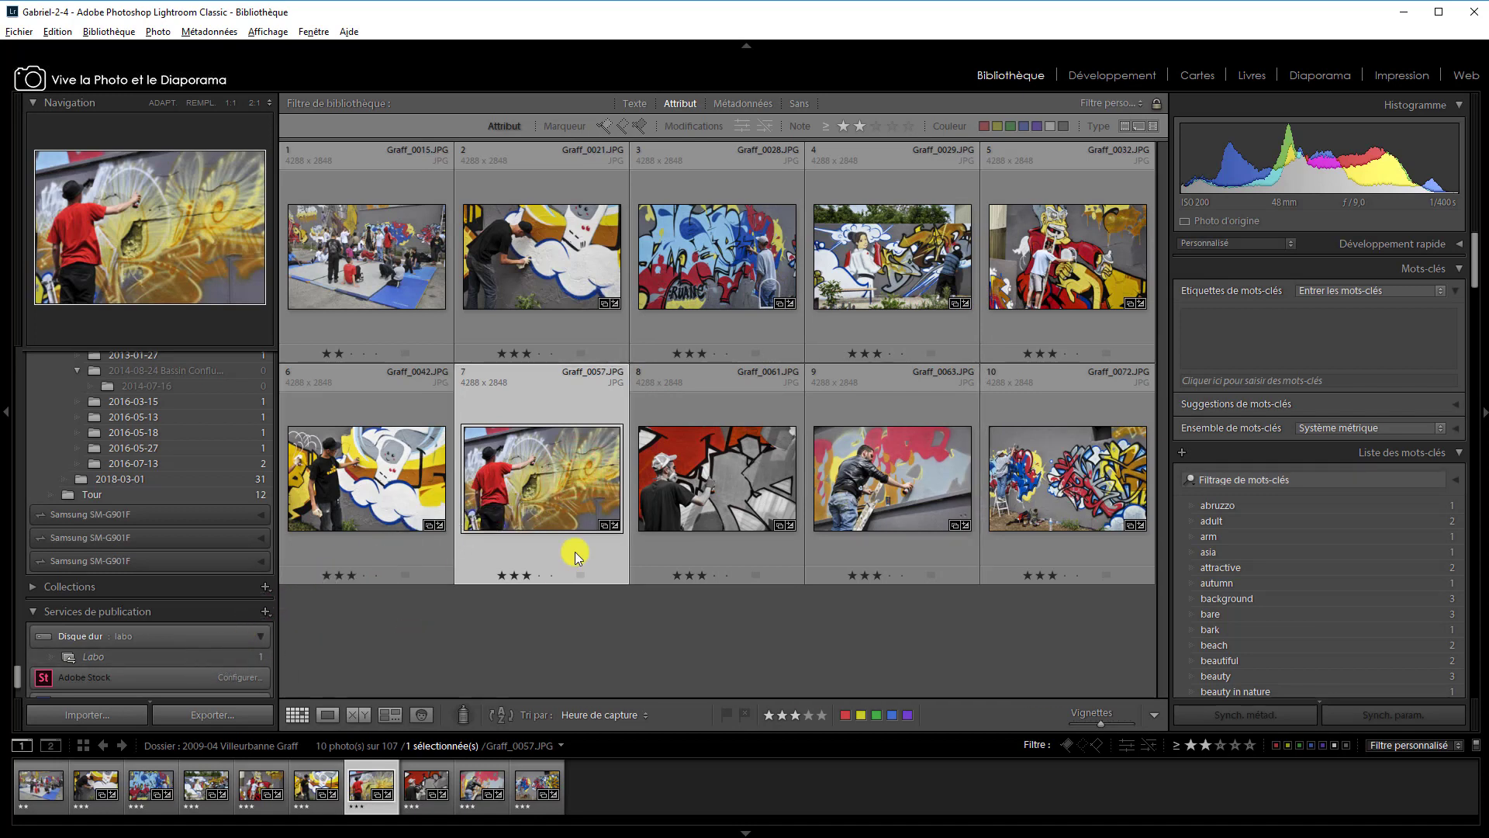
click(570, 256)
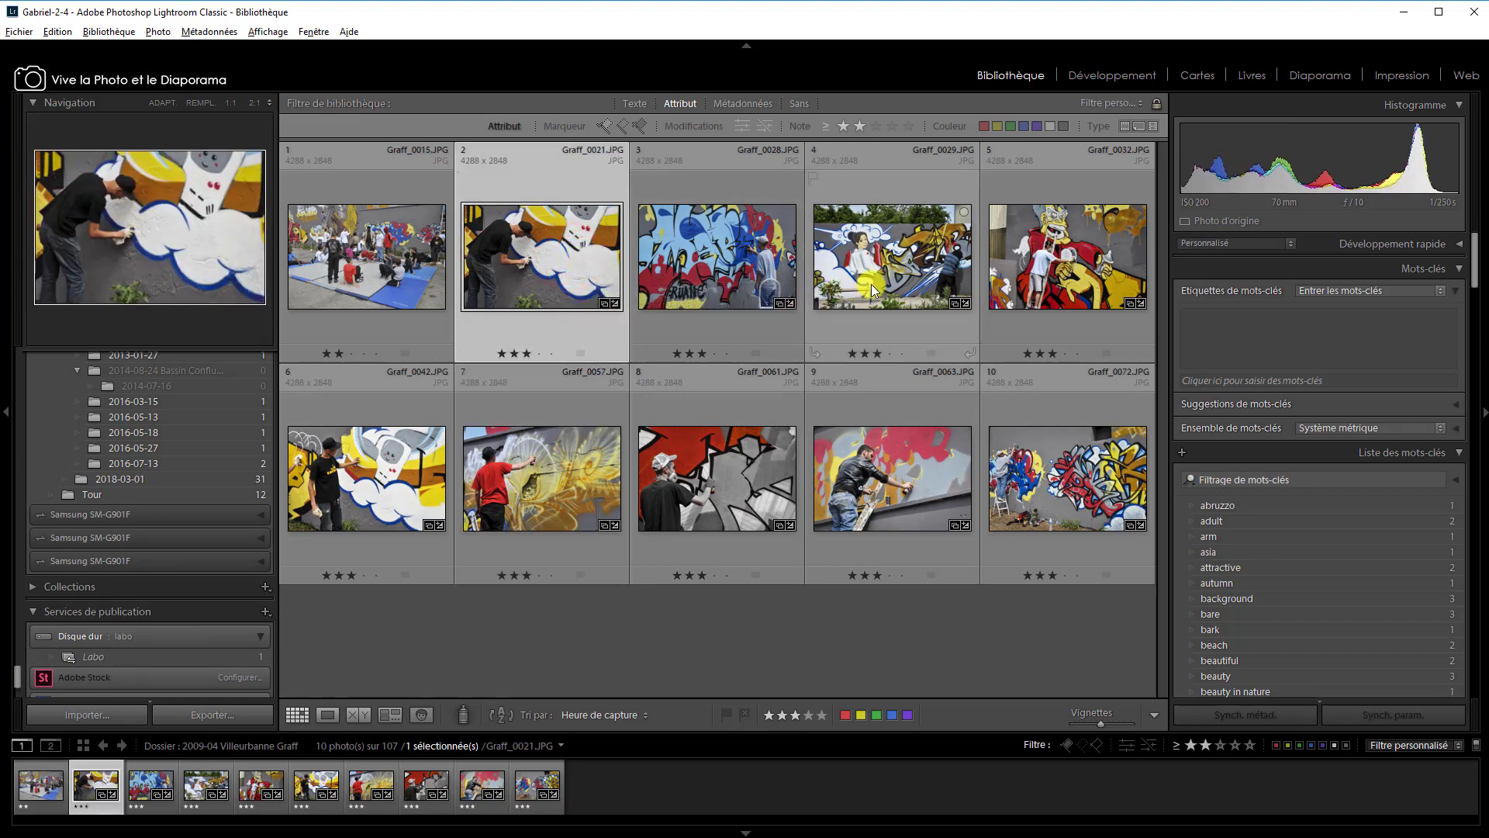
ctrl+click(900, 281)
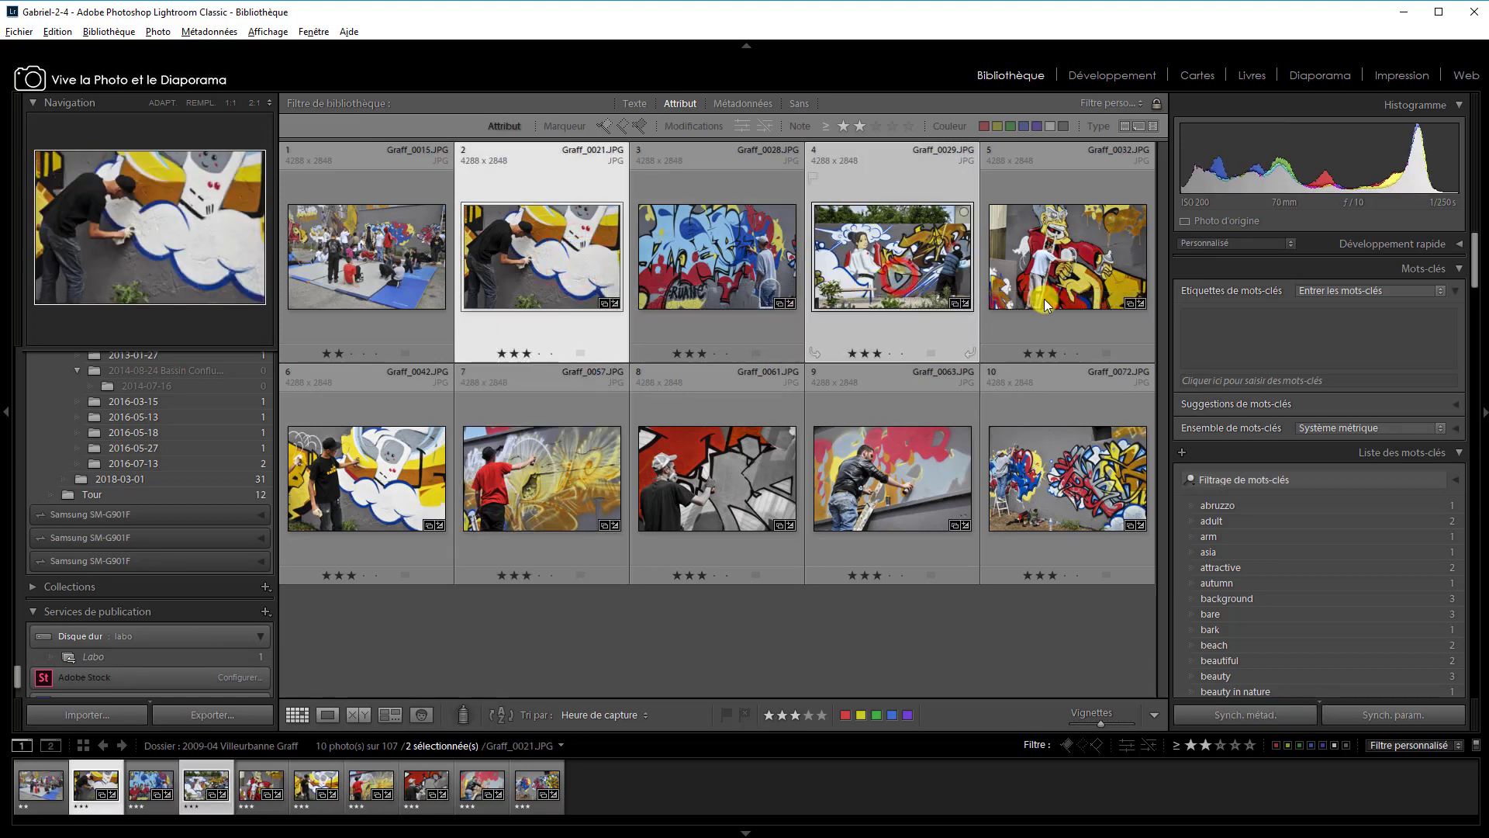
ctrl+click(1047, 295)
ctrl+click(787, 473)
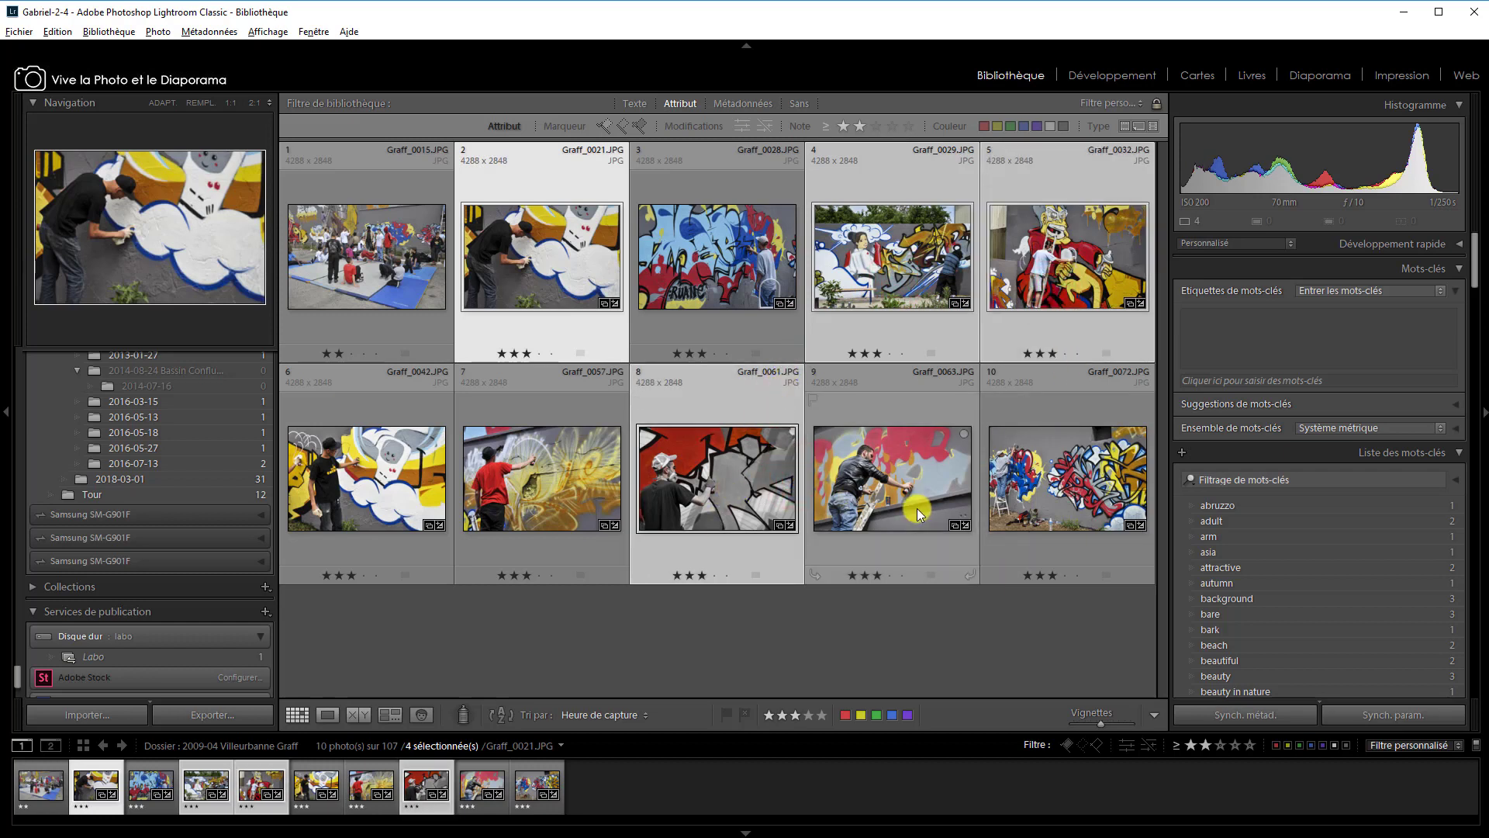
ctrl+click(756, 513)
ctrl+click(850, 504)
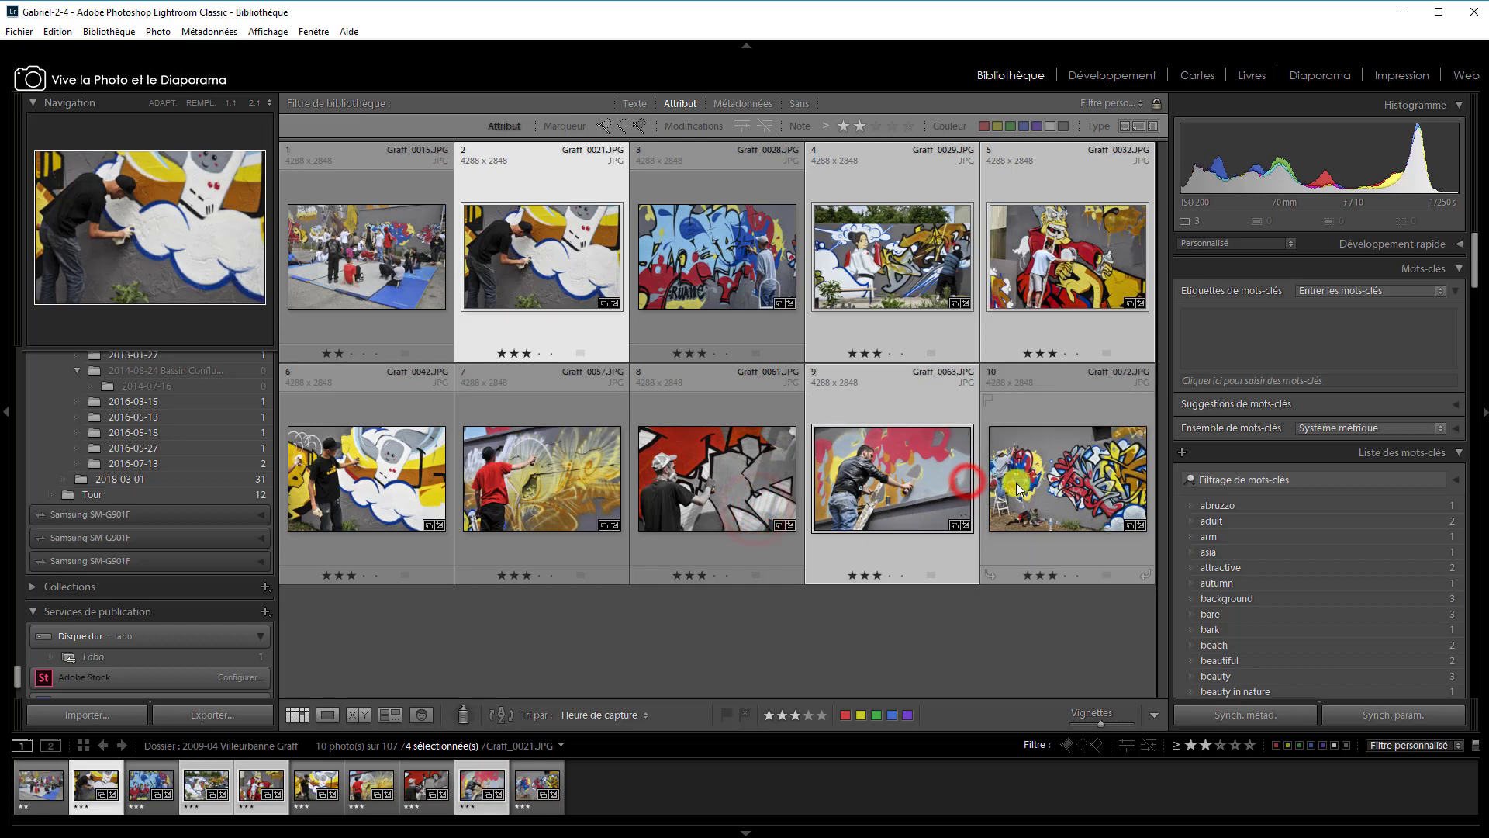
ctrl+click(1016, 482)
drag(1055, 494, 207, 663)
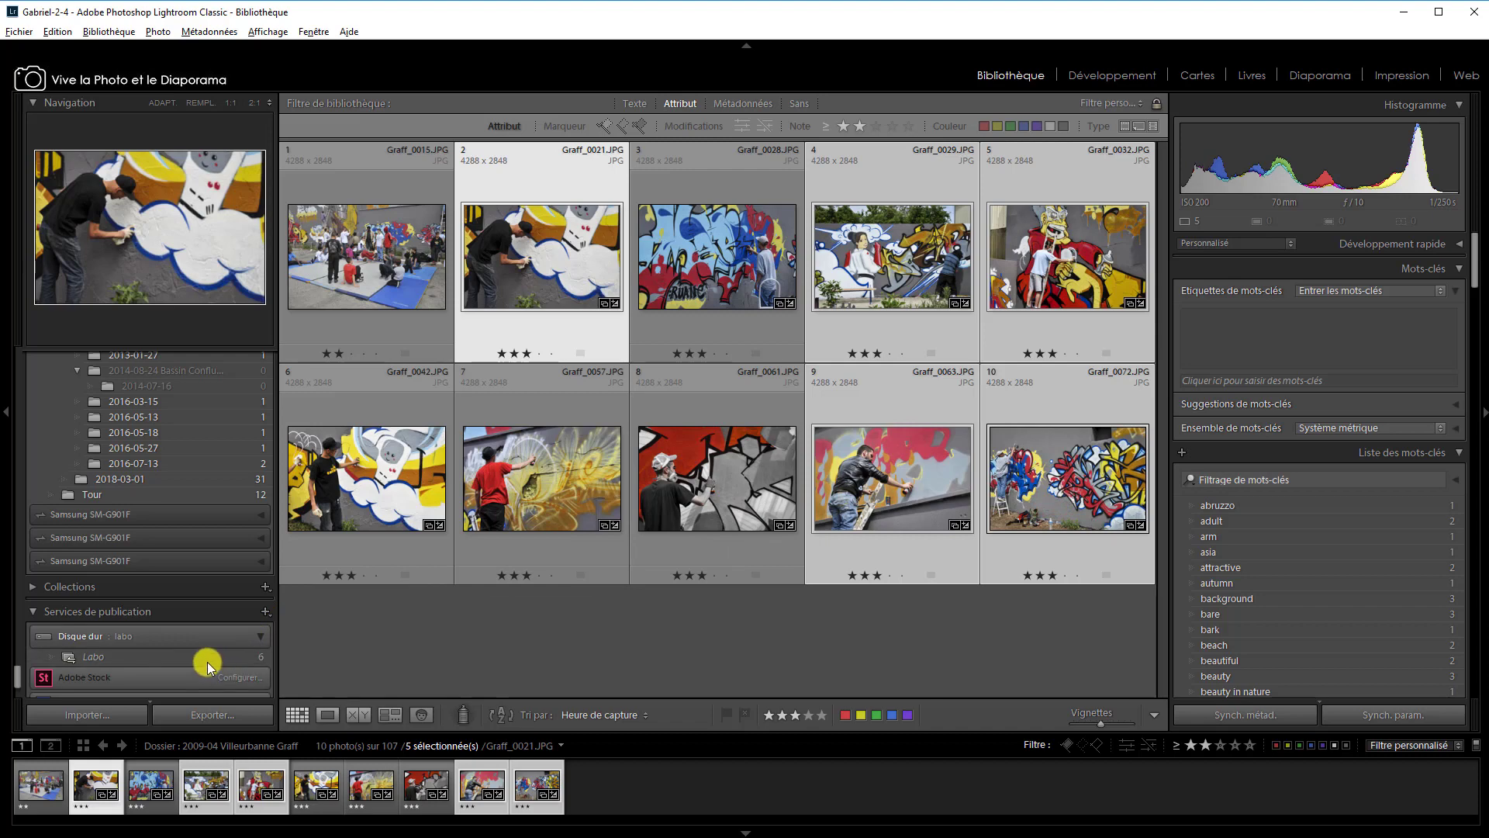
Step: Open the Labo published collection and publish its new photos
click(122, 656)
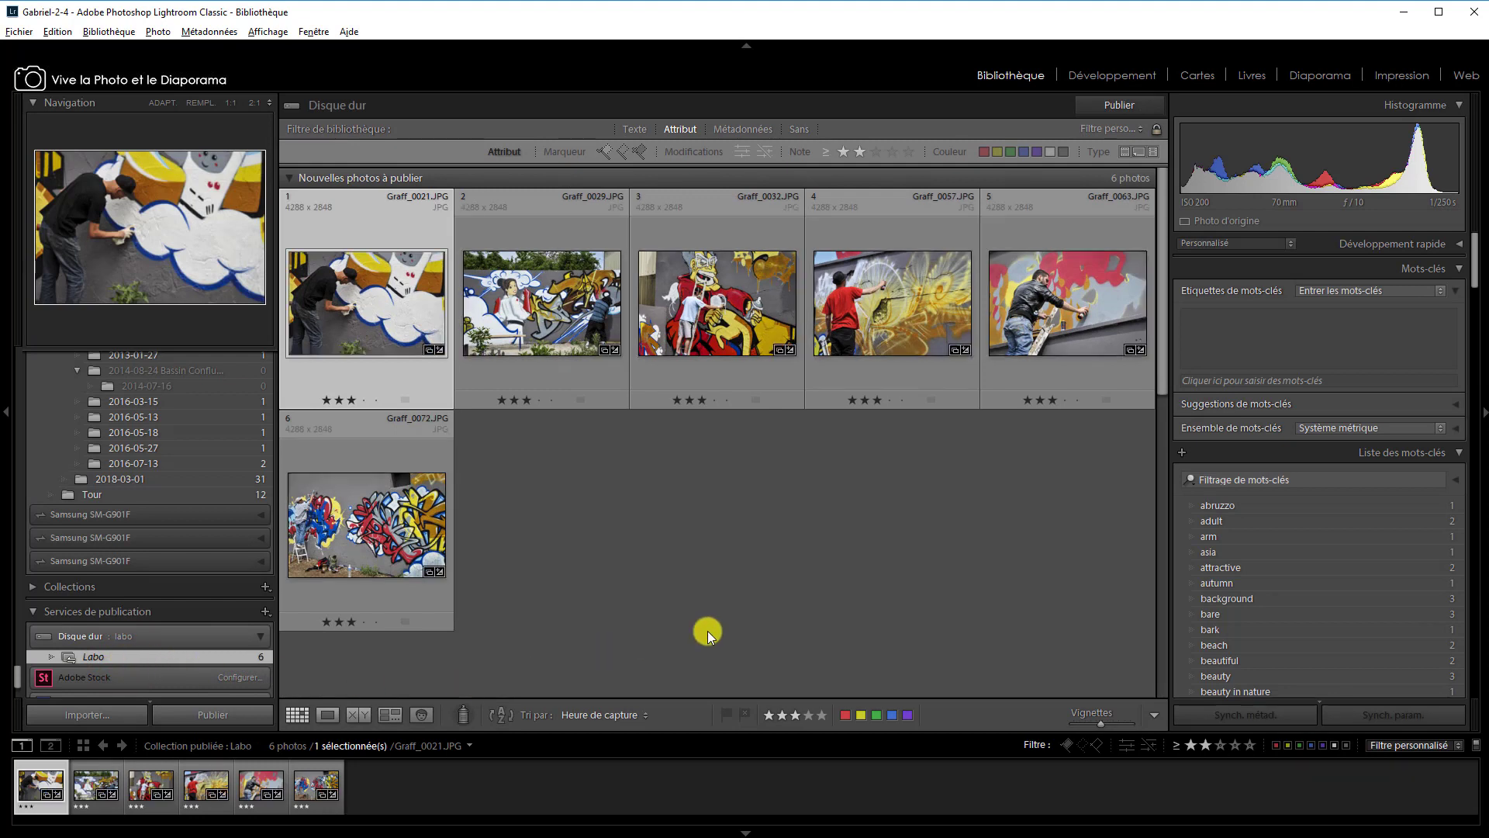
click(1120, 106)
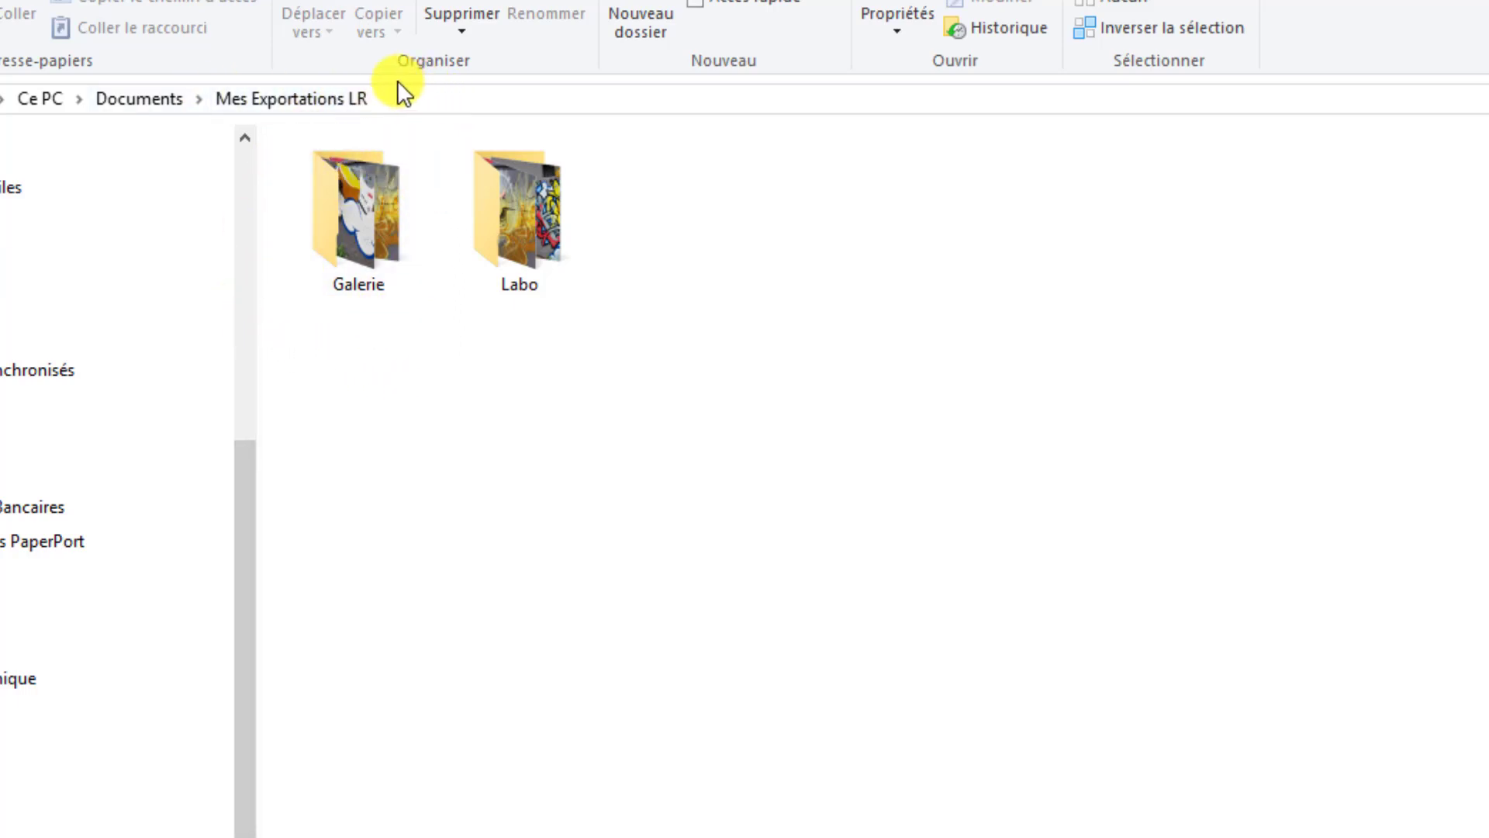
Step: In File Explorer, open the Labo folder inside Mes Exportations LR and check the properties of Graff_0021.jpg
double_click(515, 225)
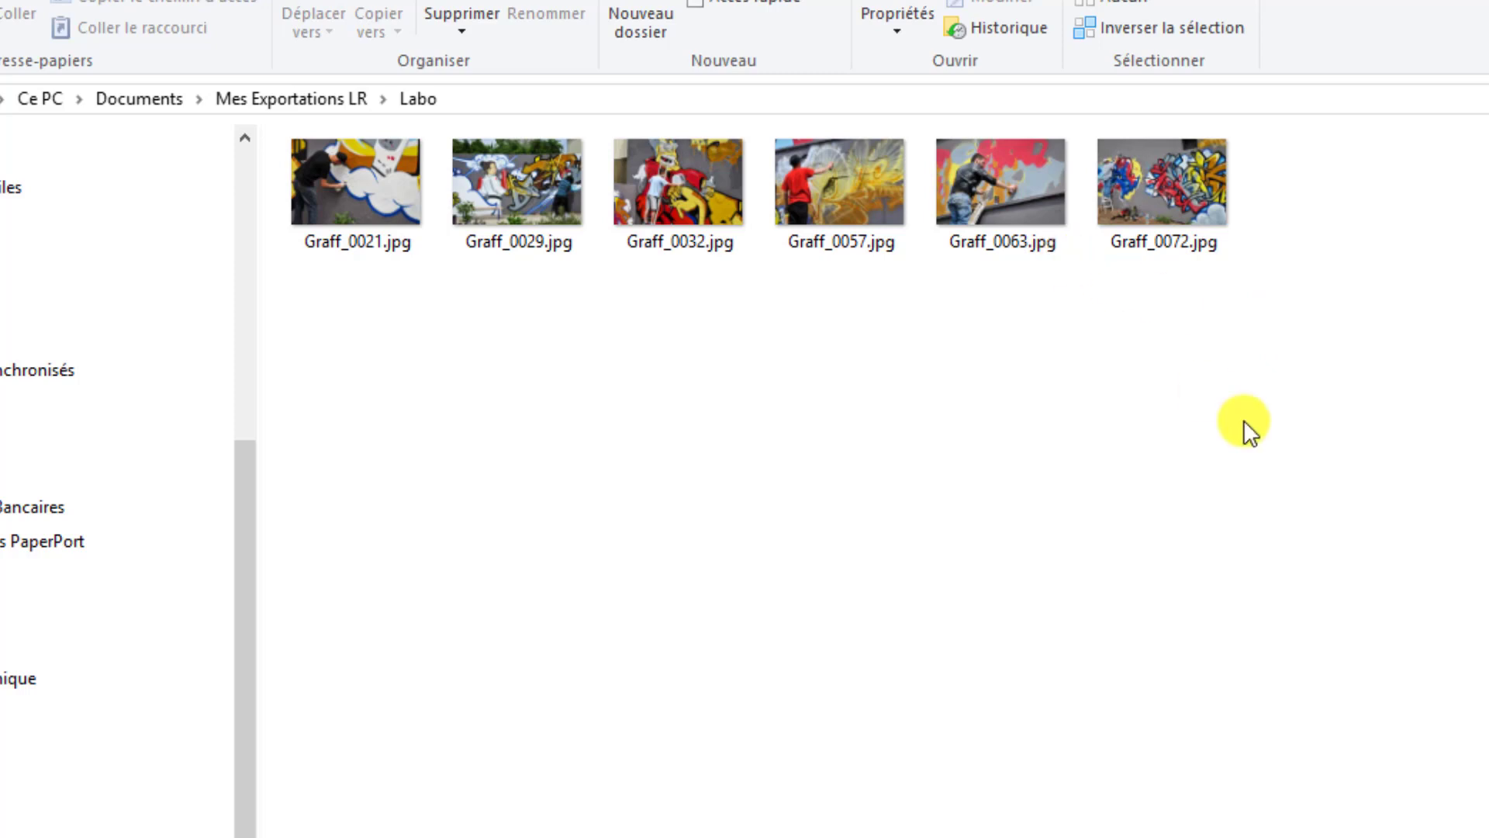
click(346, 212)
right_click(346, 211)
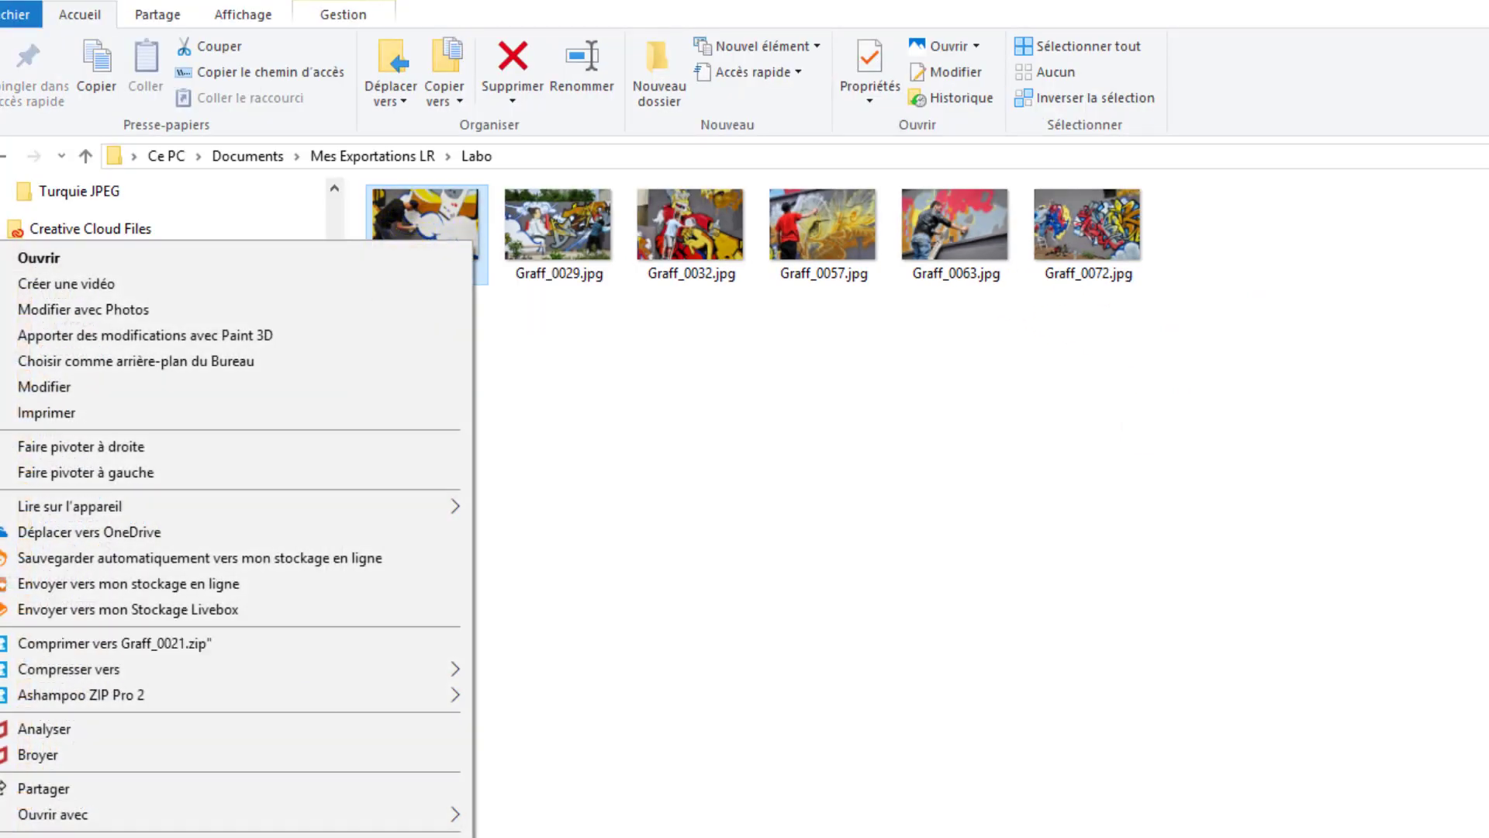
click(47, 836)
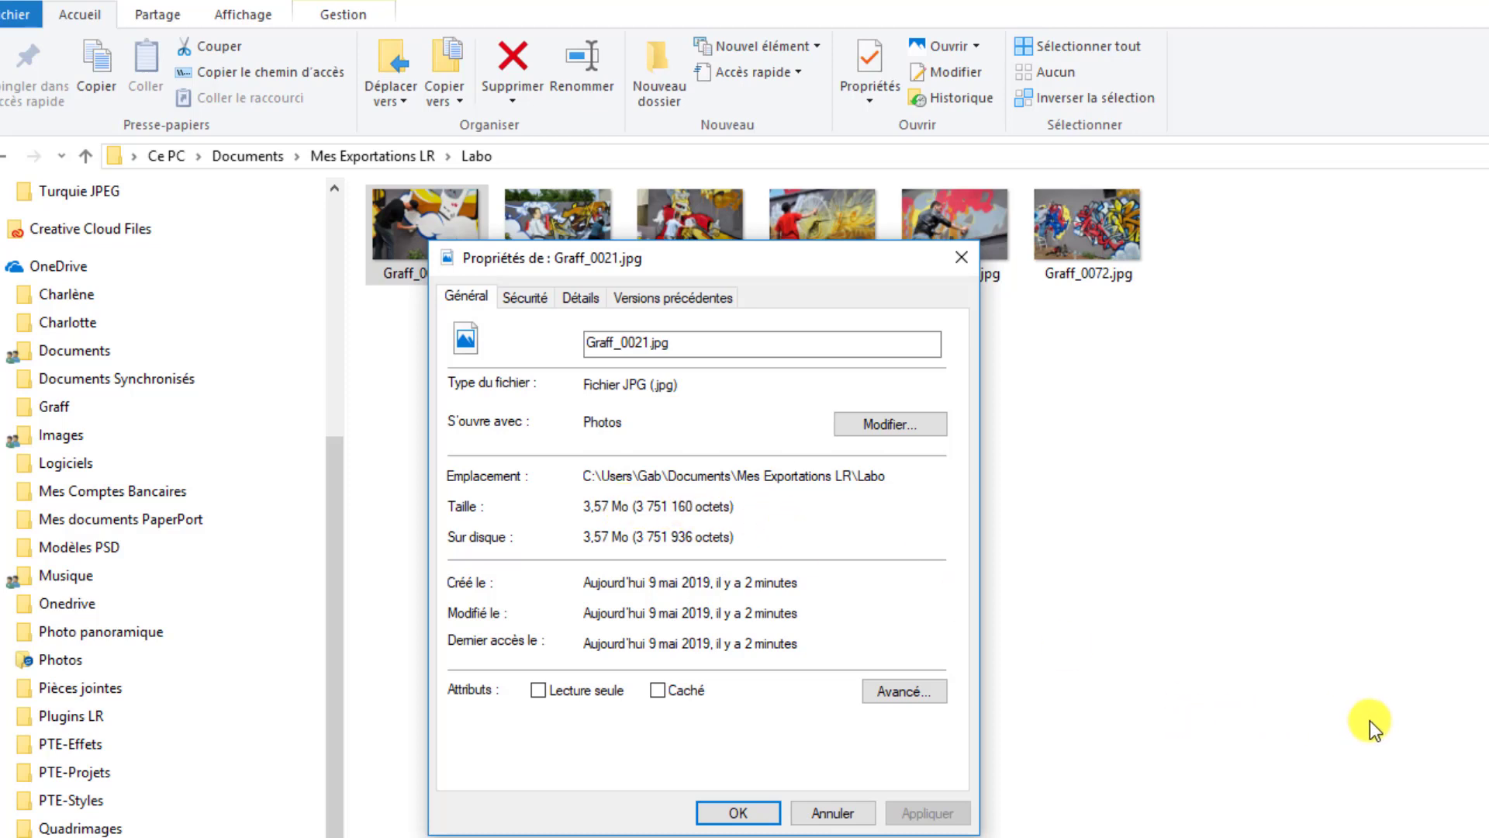
Step: Close the file properties, switch back to Lightroom Classic, add Graff_0061.JPG to the Labo published folder and open that folder
click(834, 813)
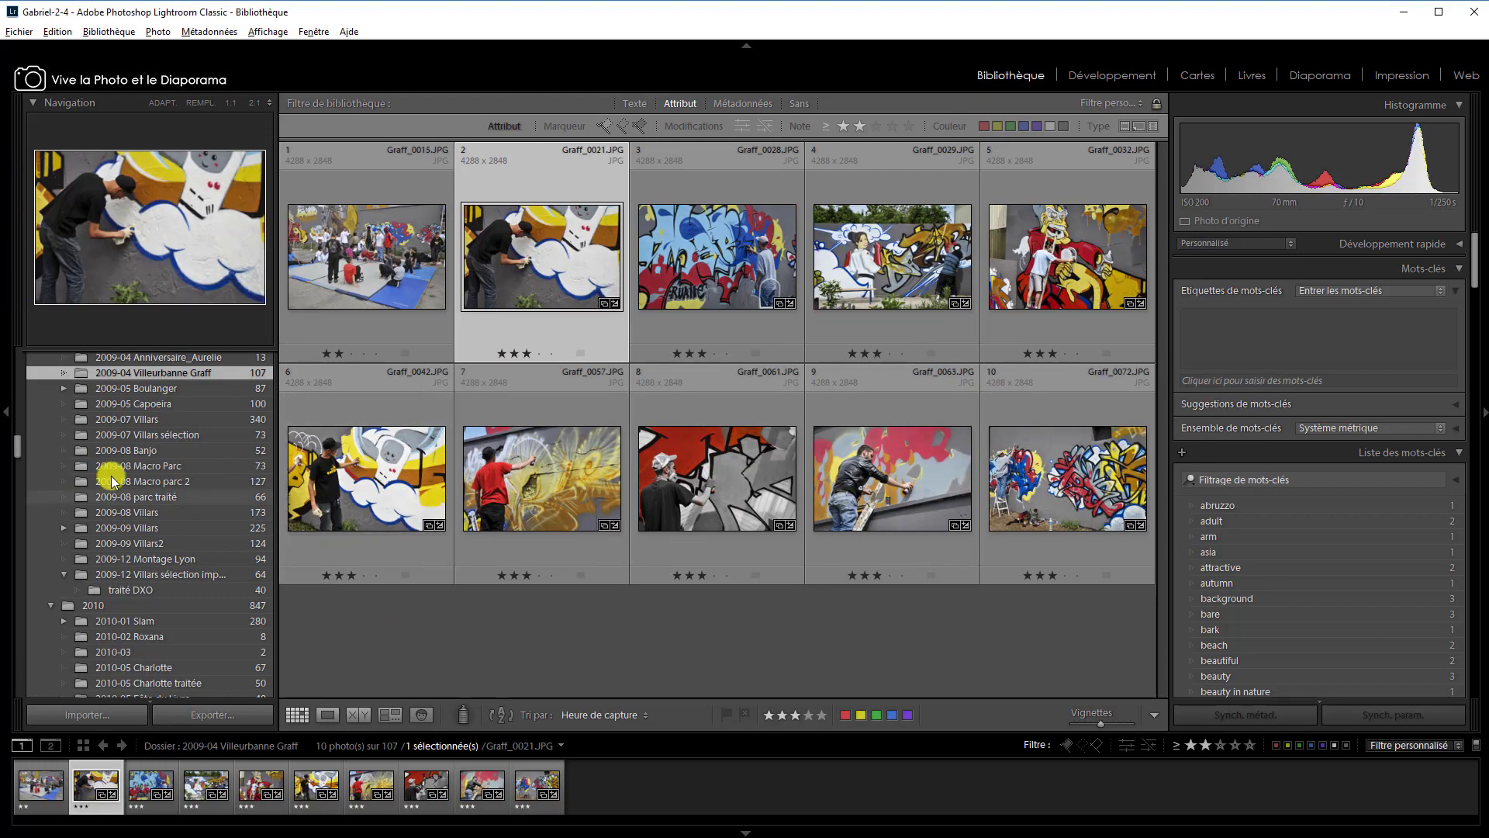
drag(729, 485, 232, 577)
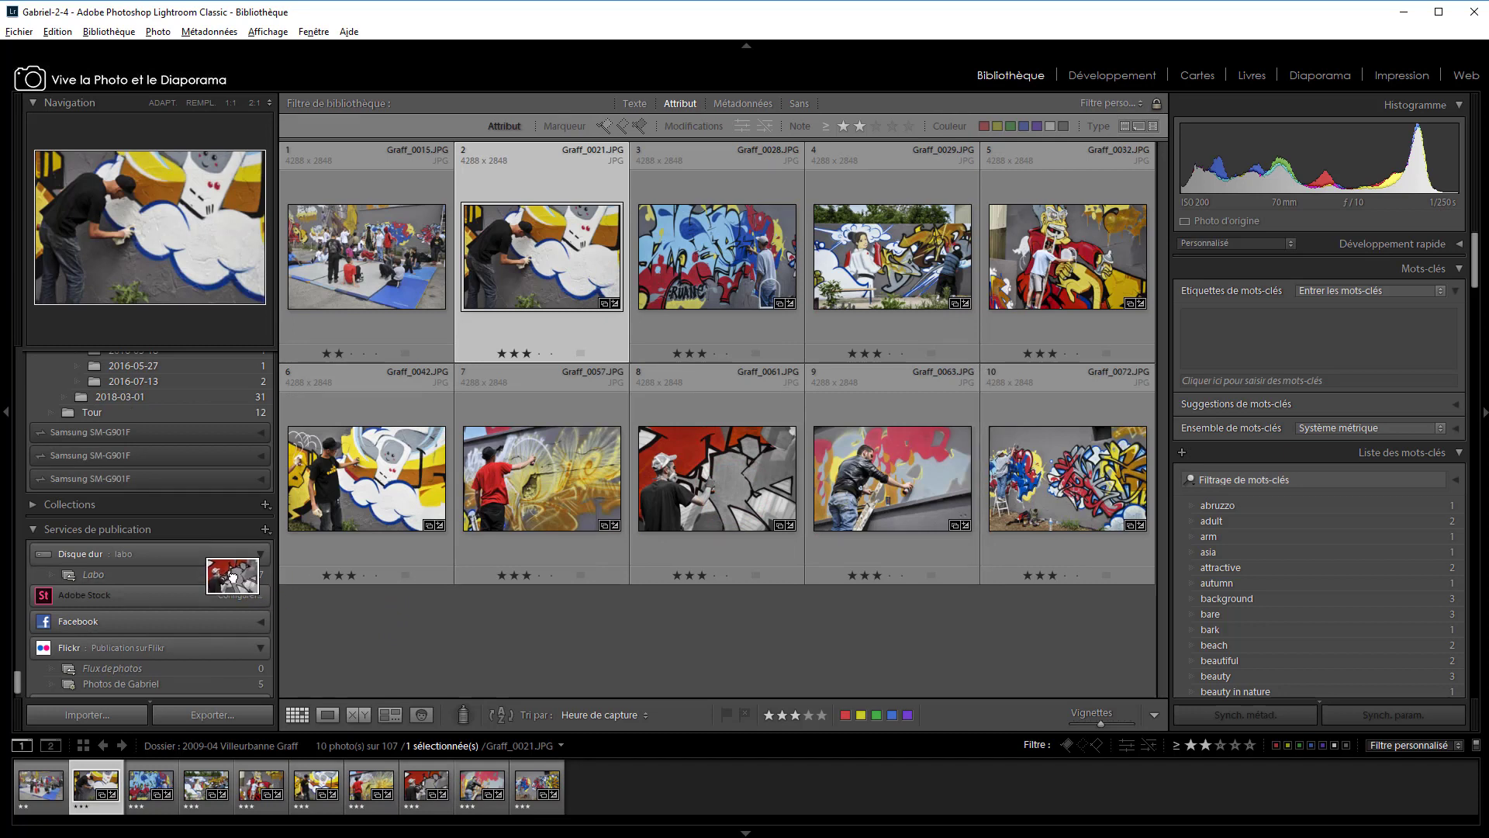
click(138, 575)
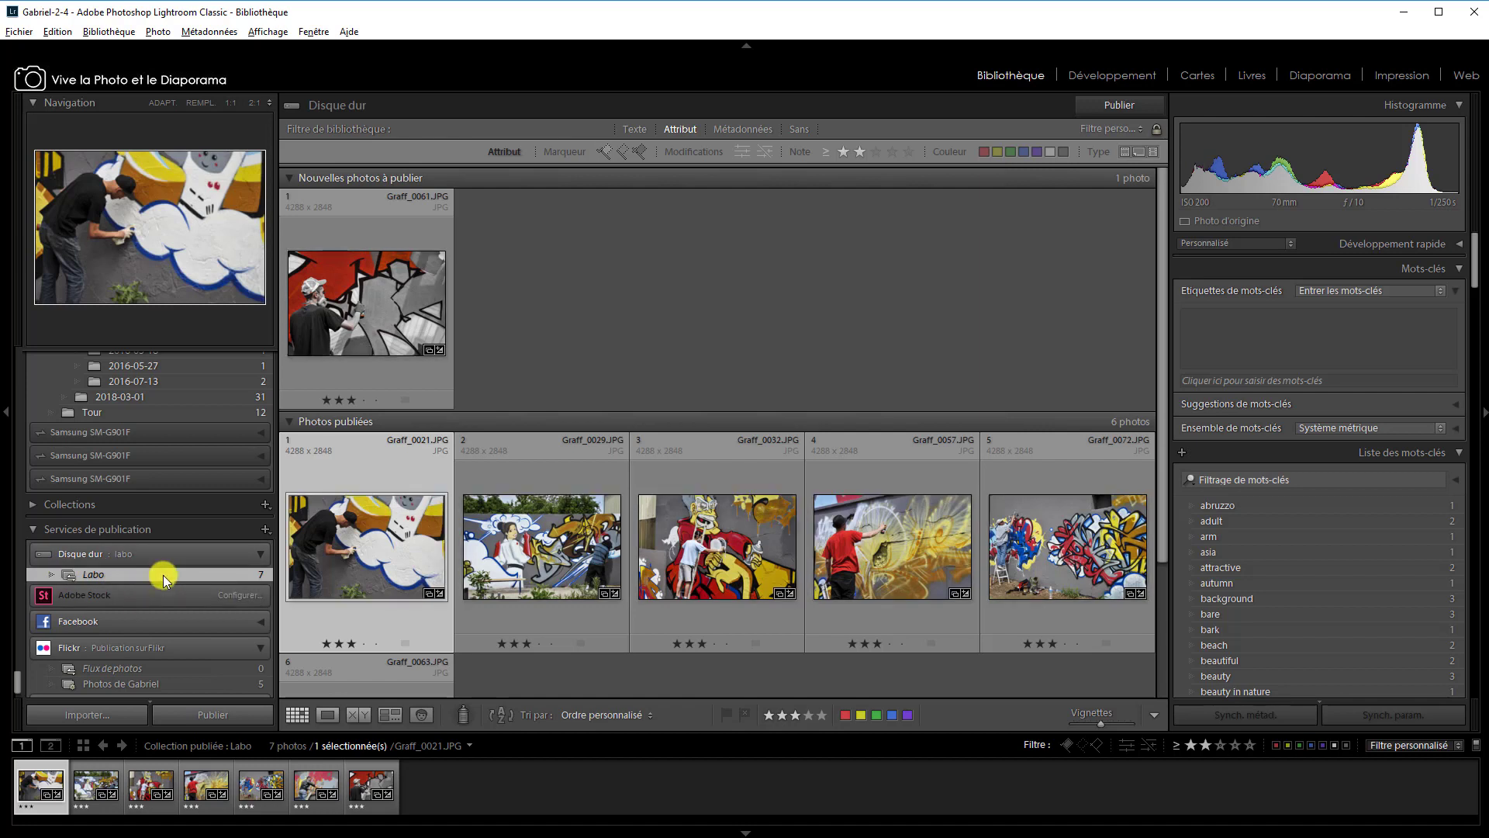
Step: Create a published folder set named labo principal under the Disque dur publishing service
right_click(183, 555)
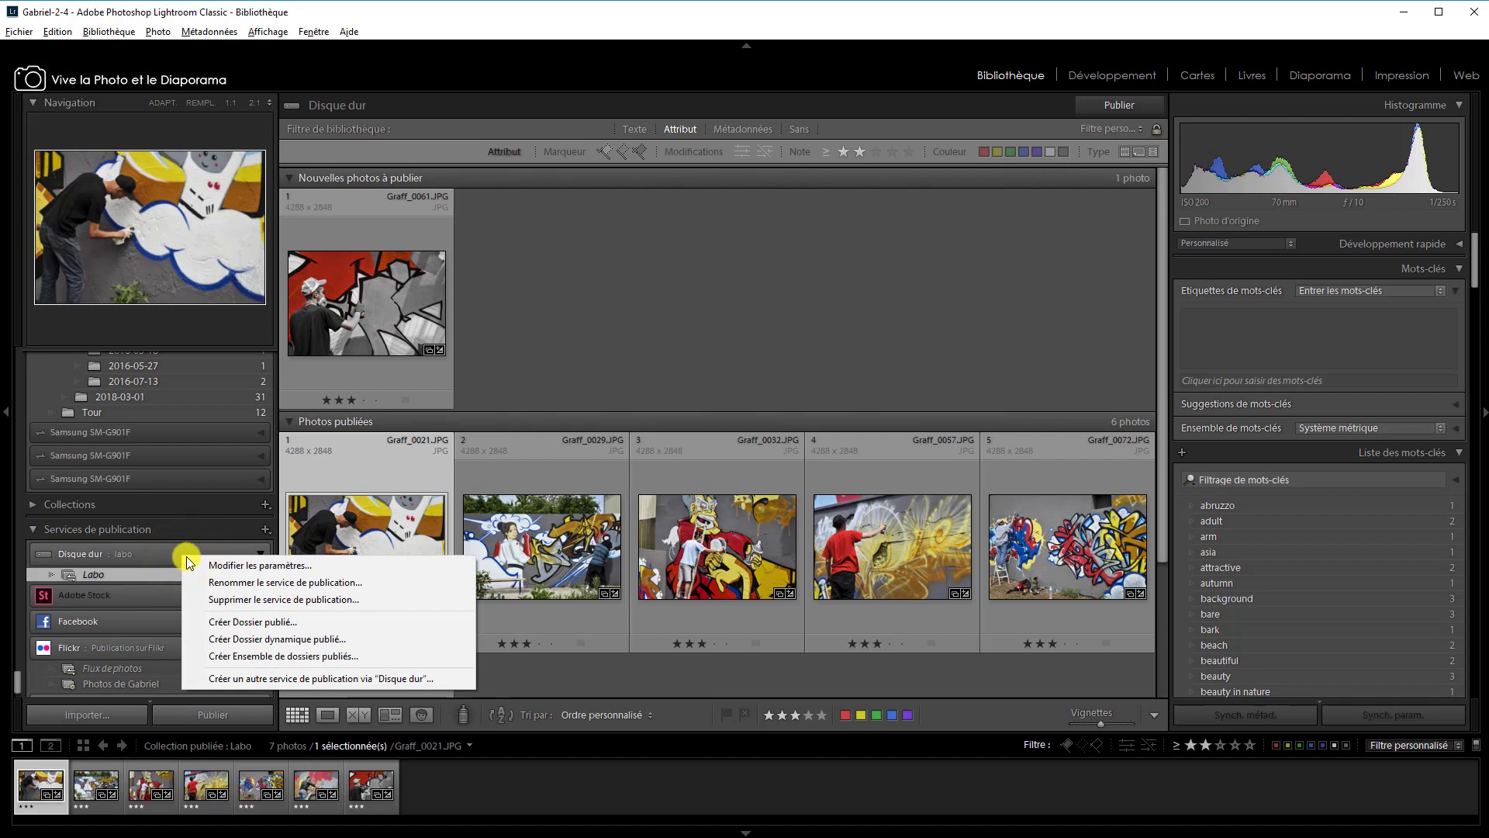
click(320, 656)
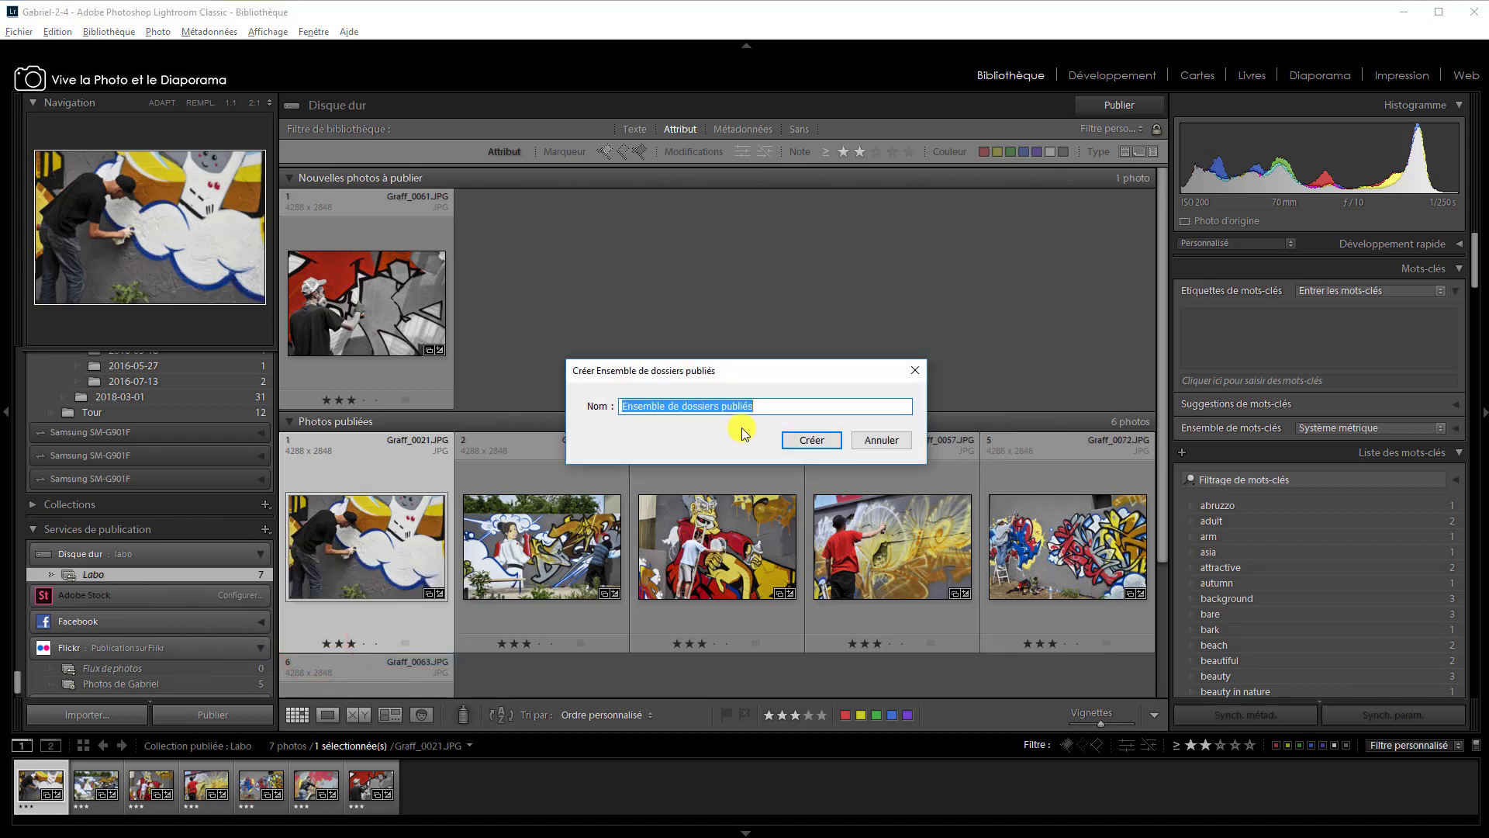
text(labo)
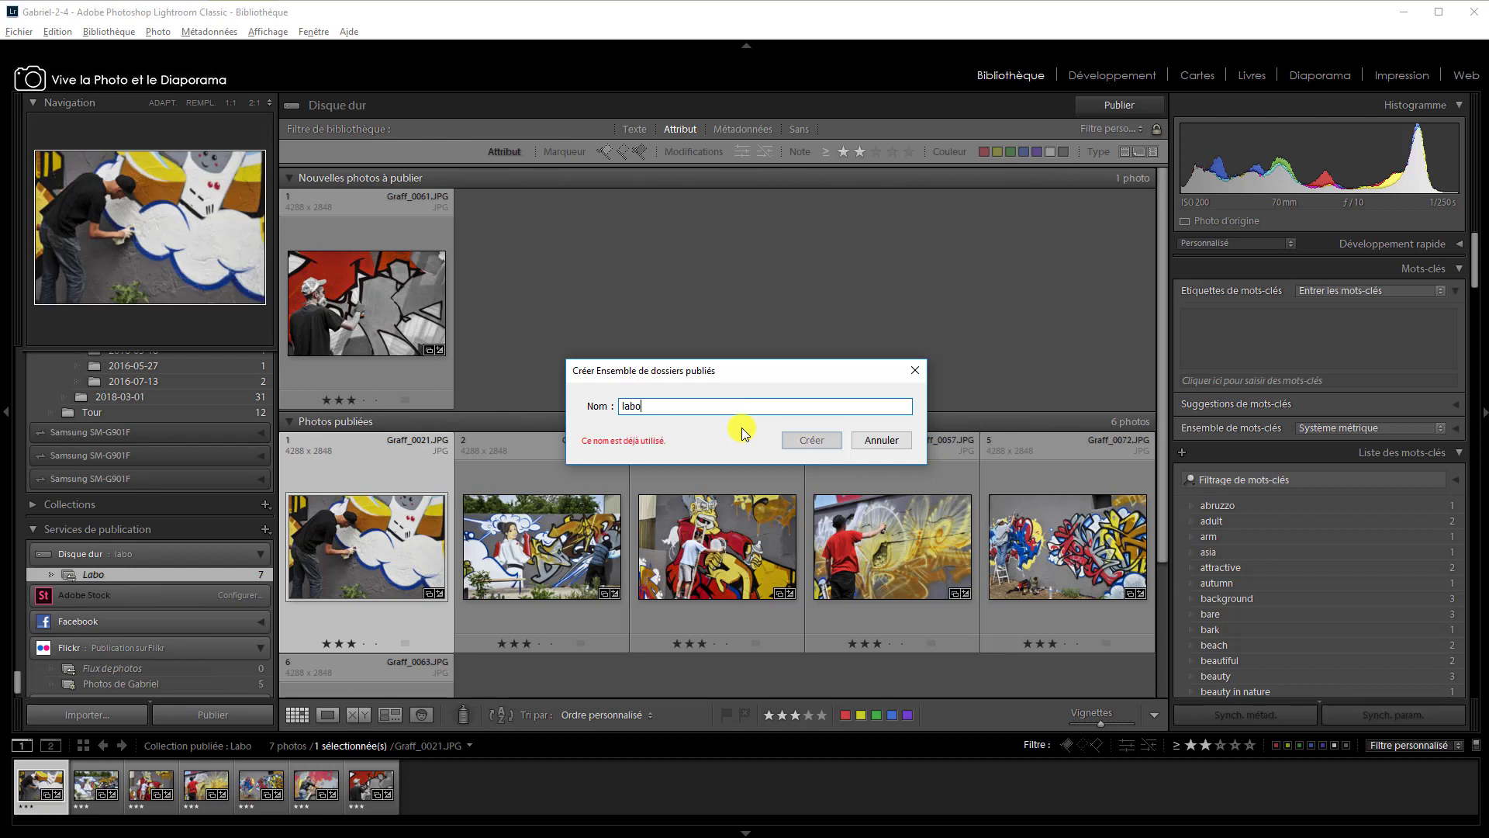
text( pr)
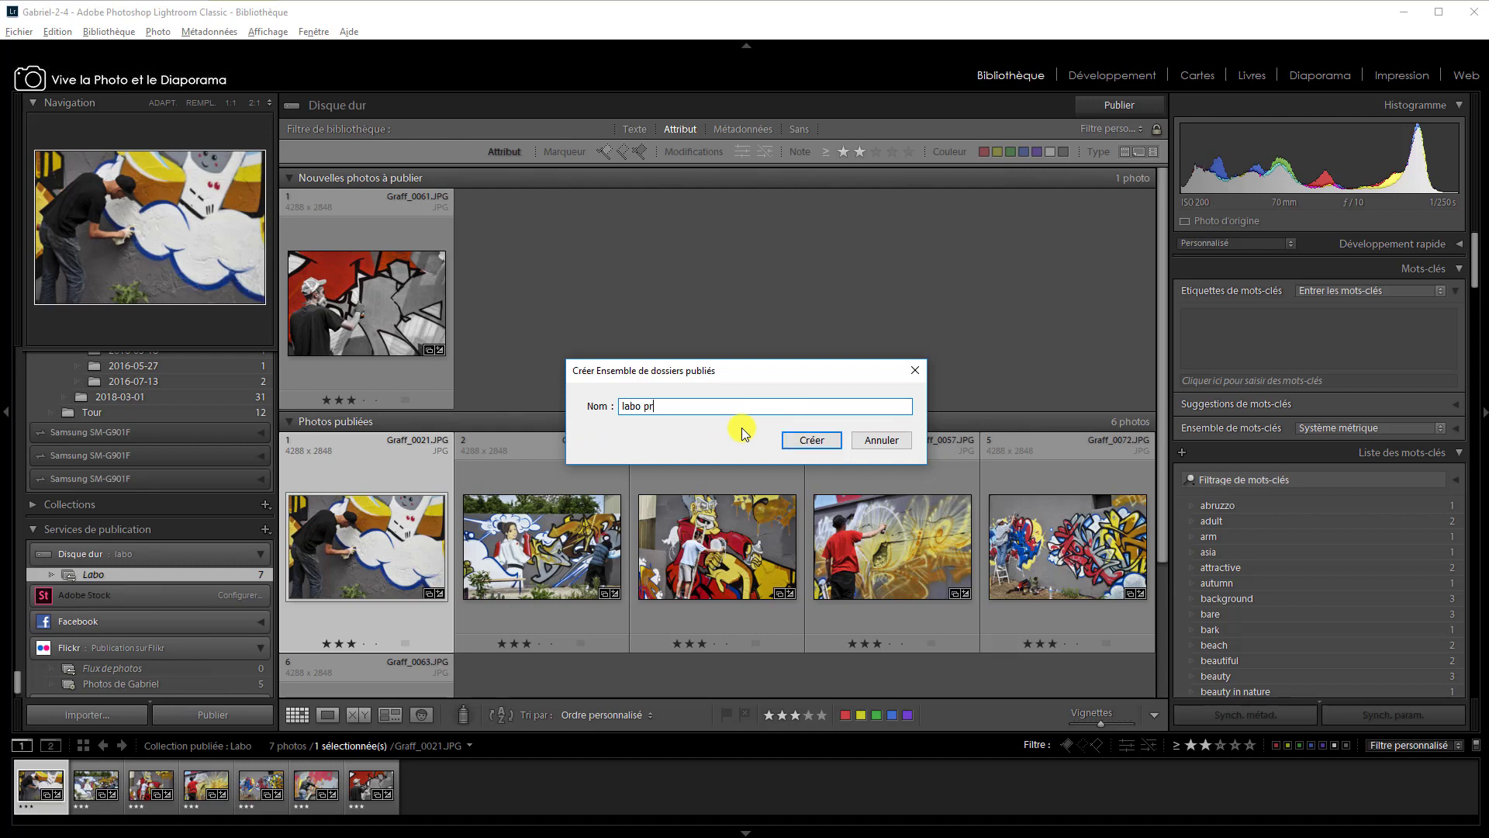
text(incipal)
key(Return)
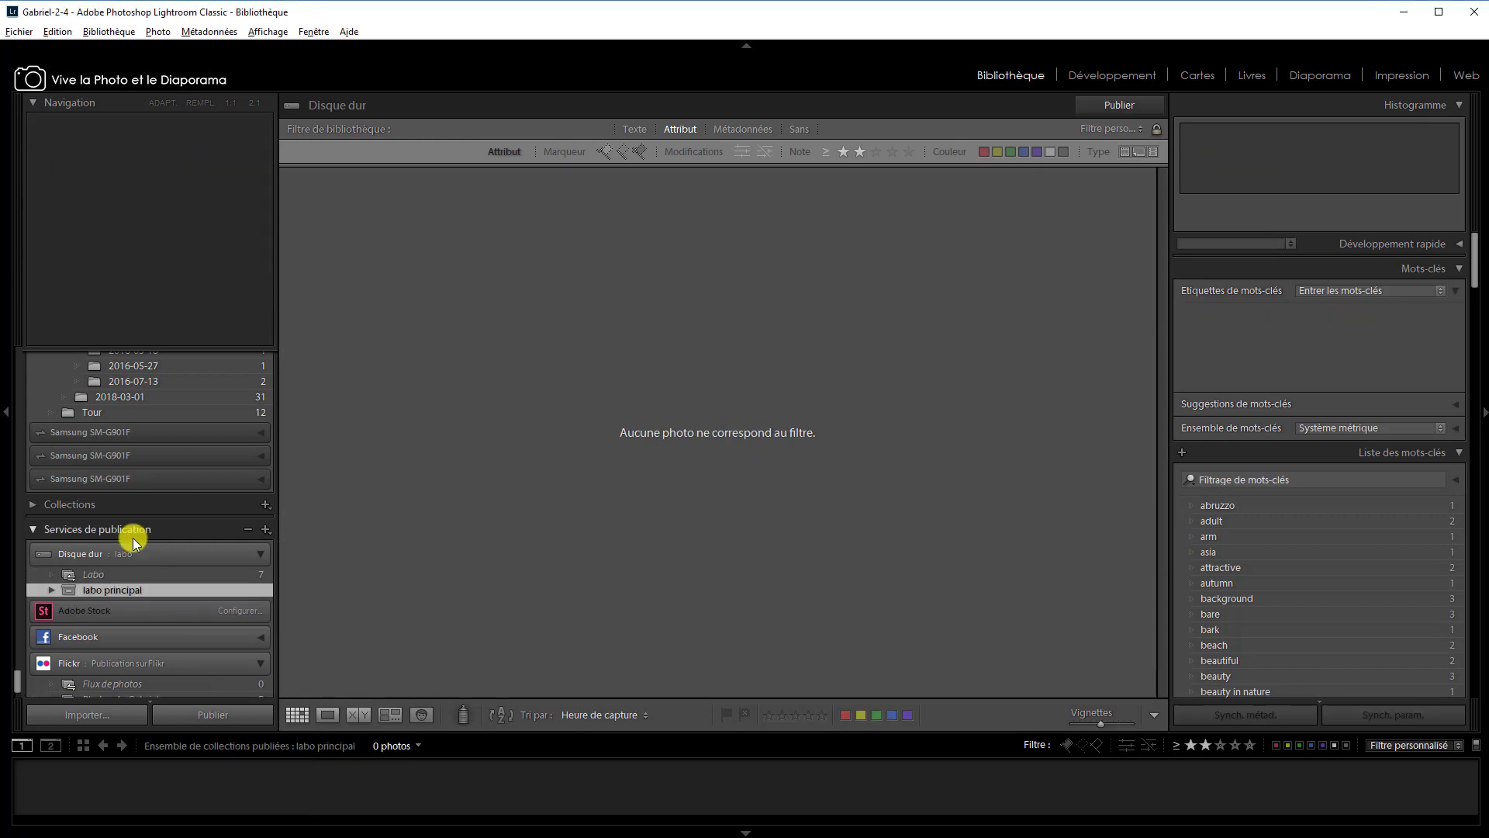
Step: Create a published folder named Labo 9 5 19 inside the labo principal set, and return to the Labo published folder
right_click(125, 593)
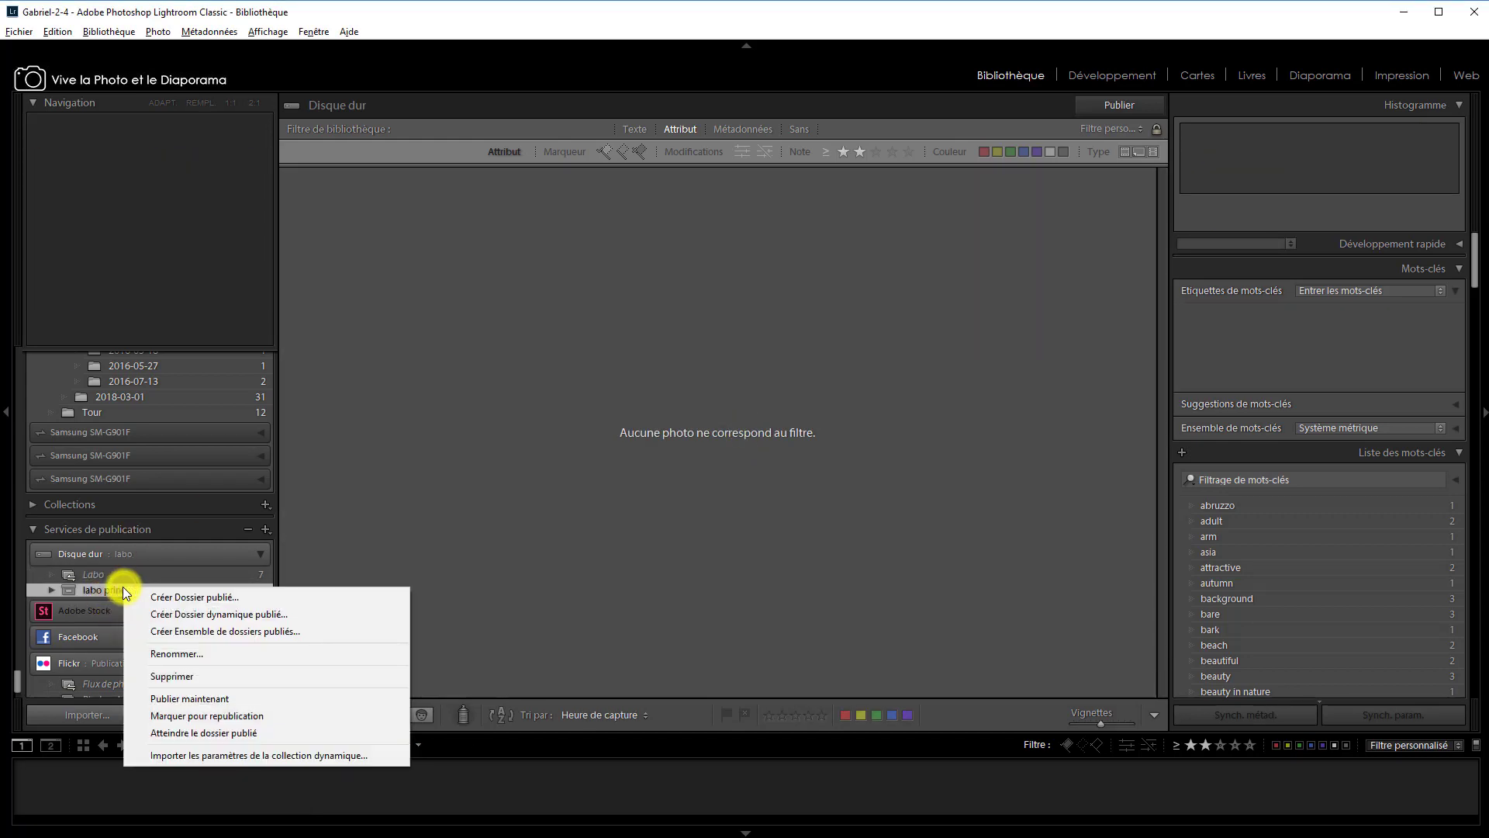
click(217, 599)
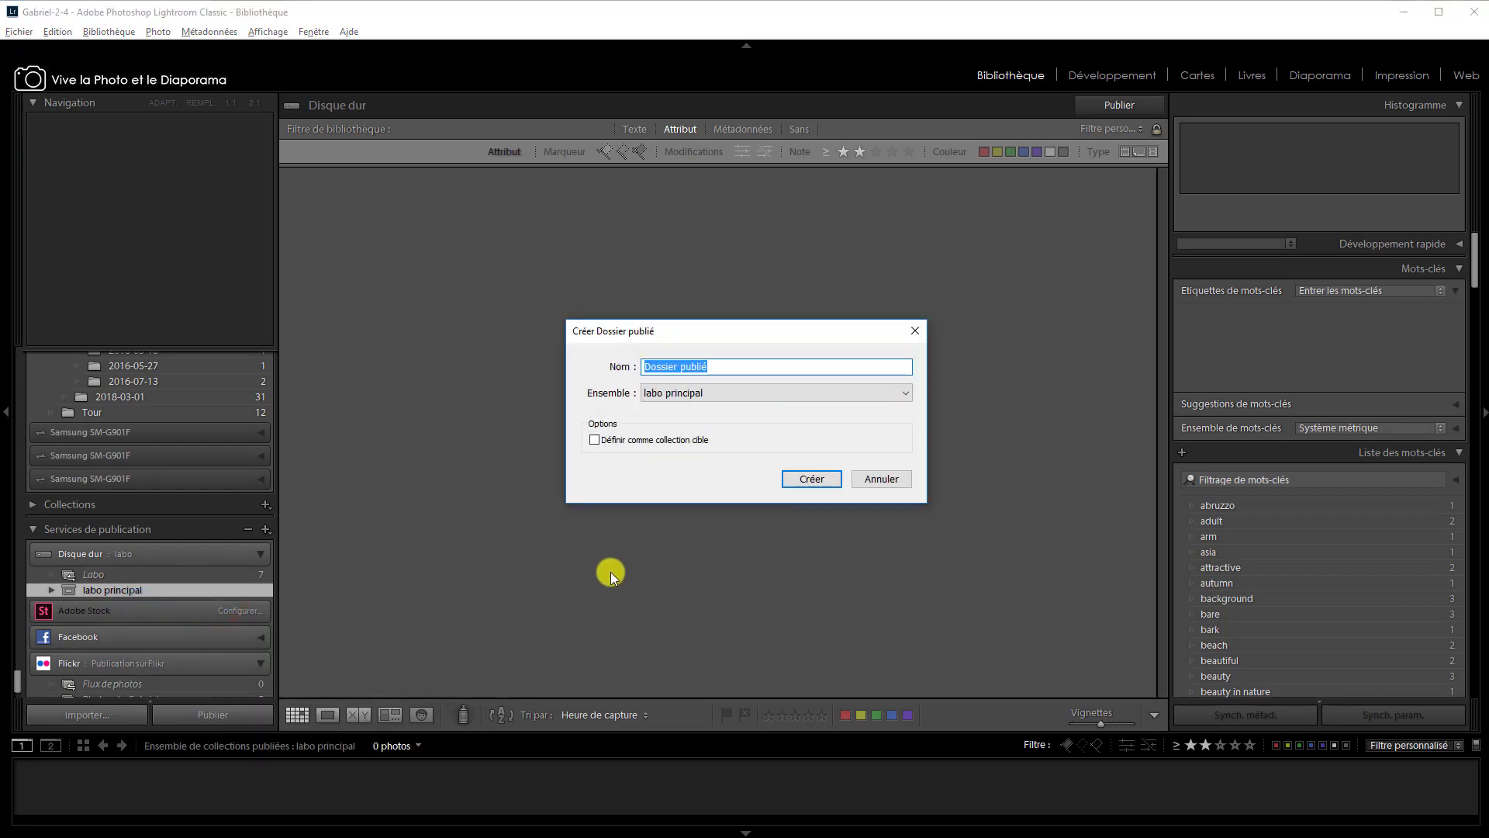
text(Labo)
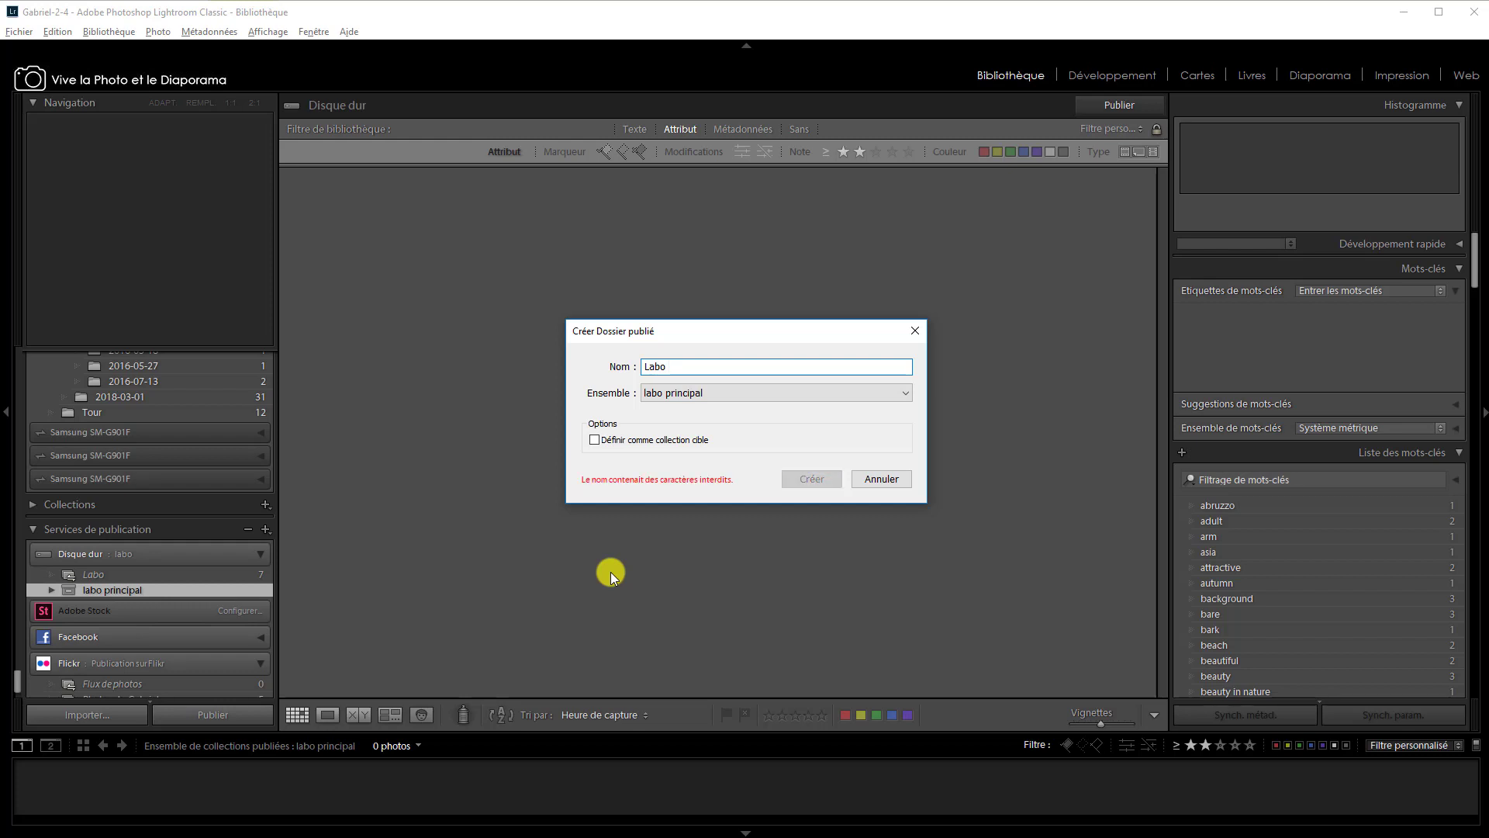
text( 9 )
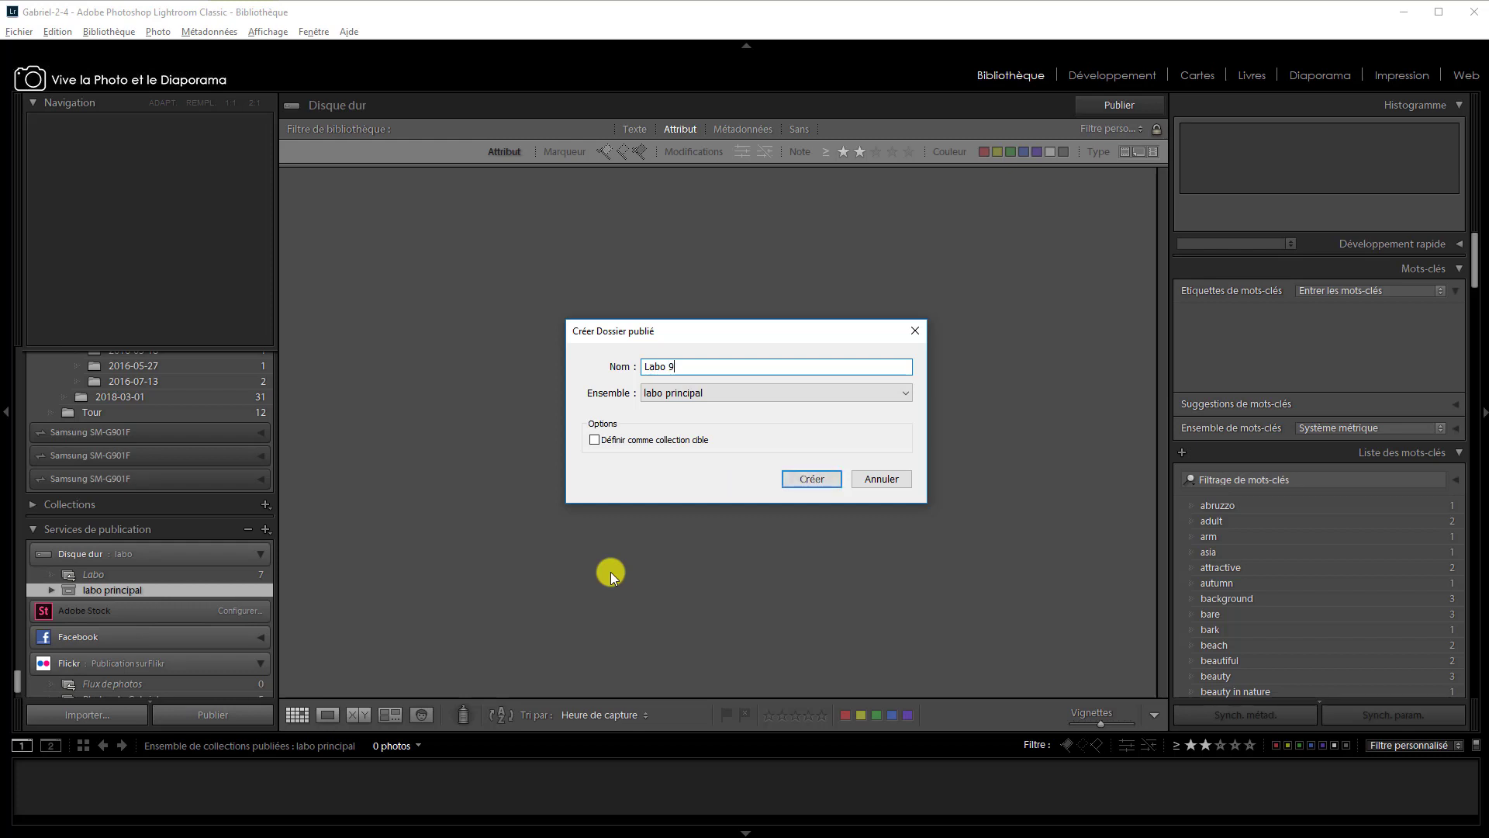
text(5 )
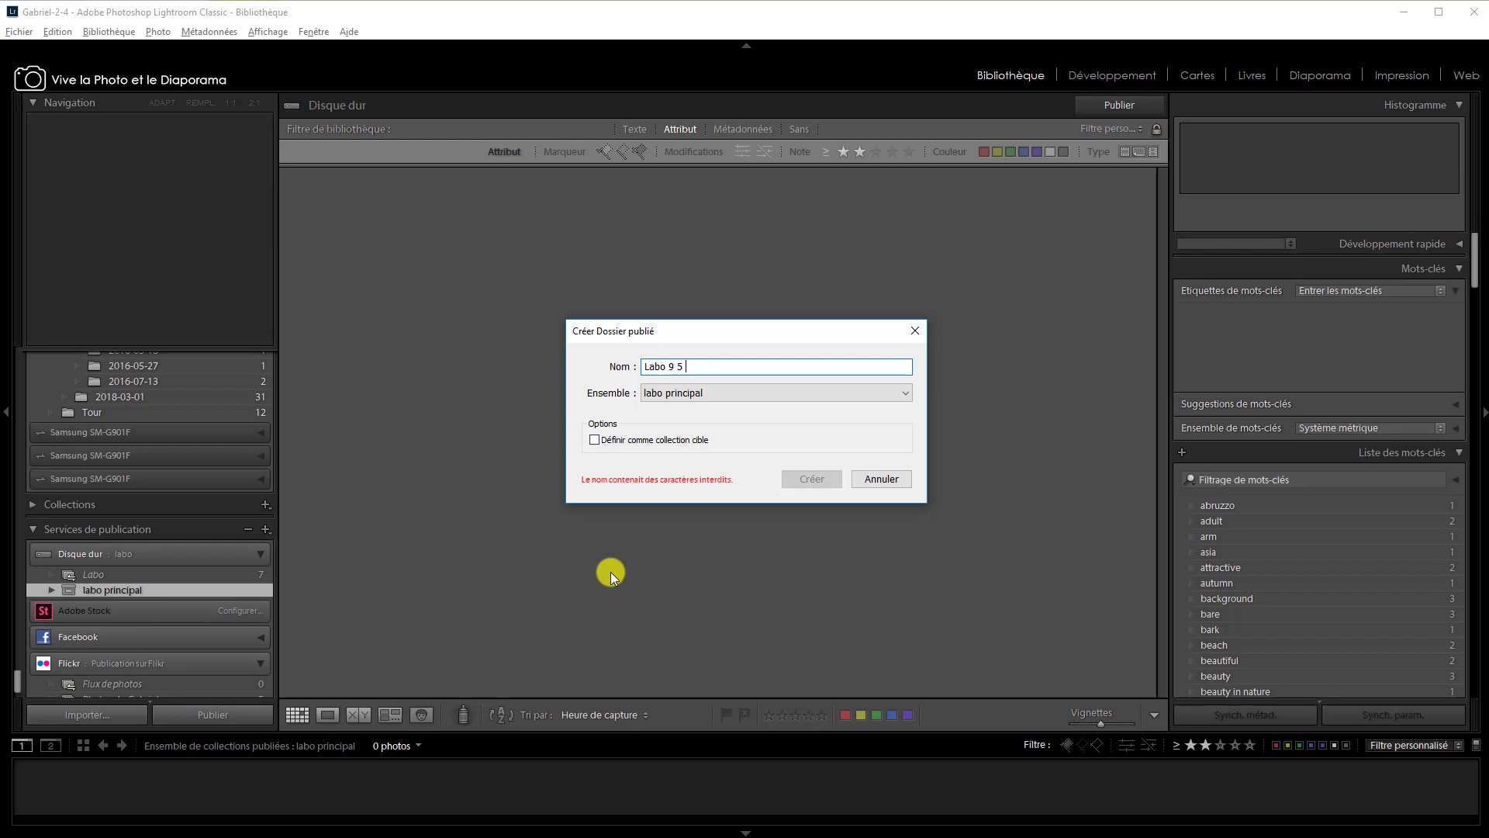
text(19)
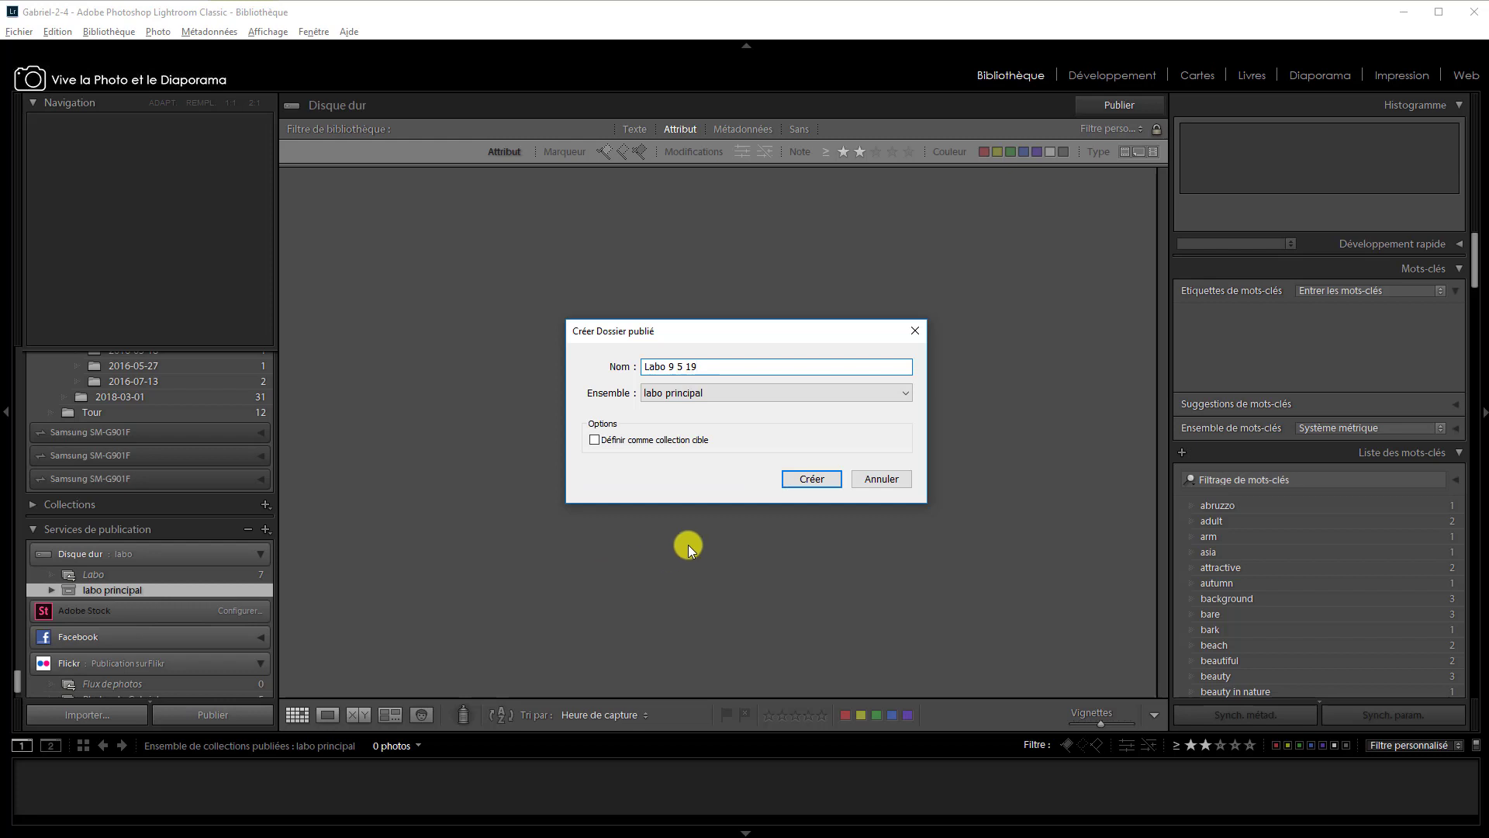
click(818, 480)
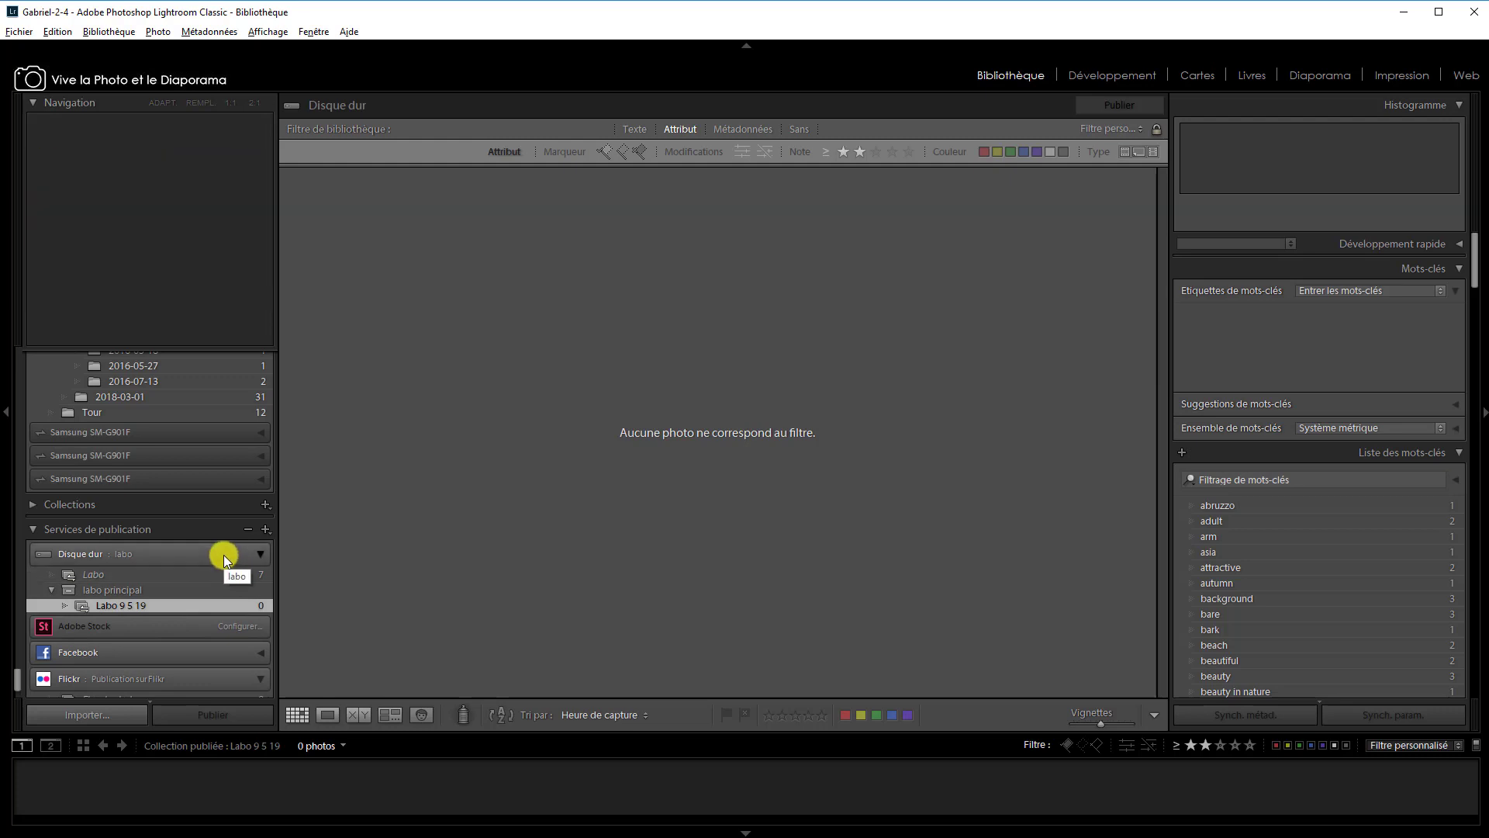
click(137, 578)
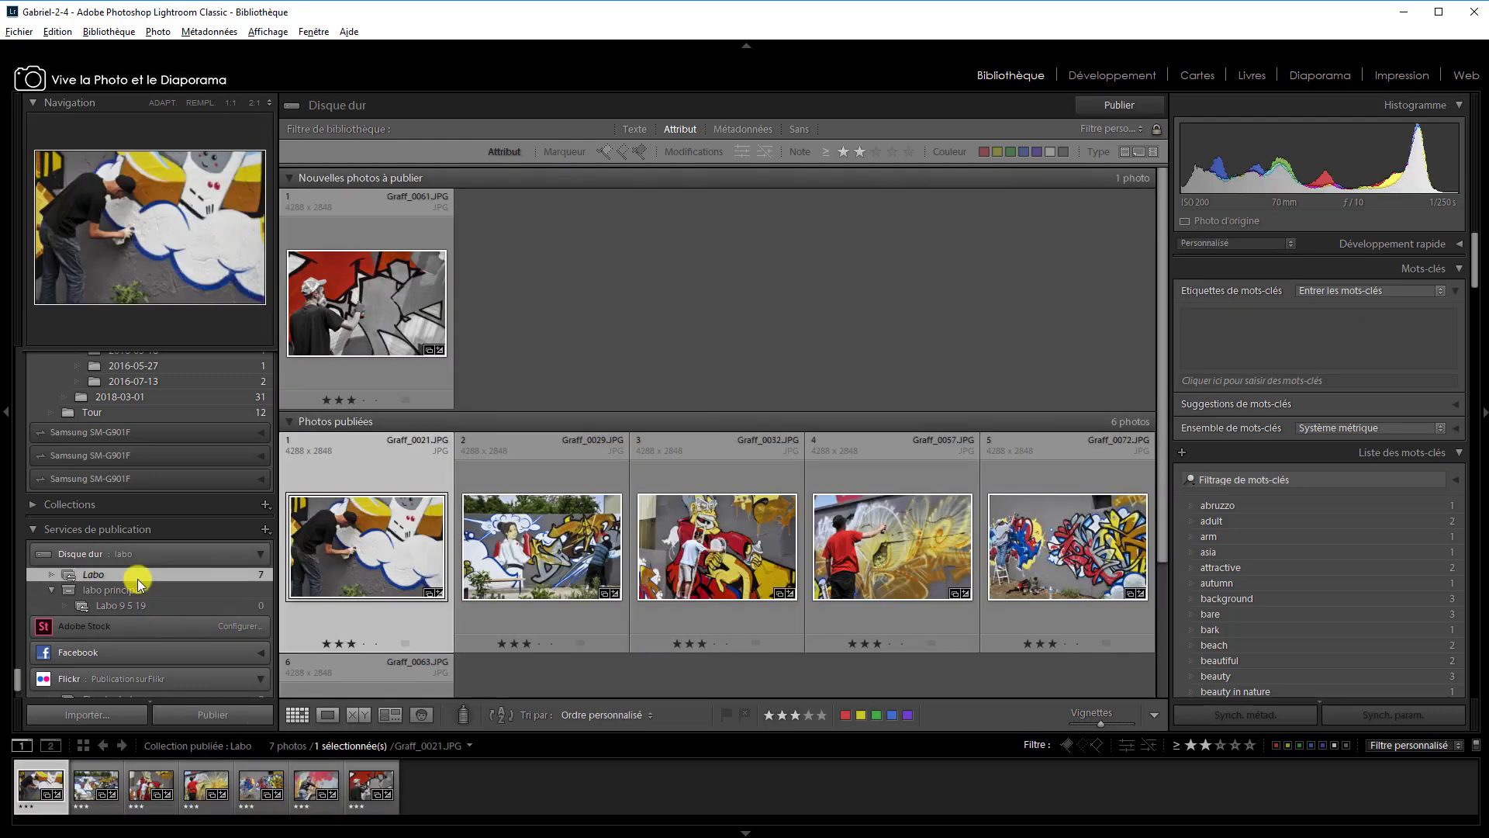